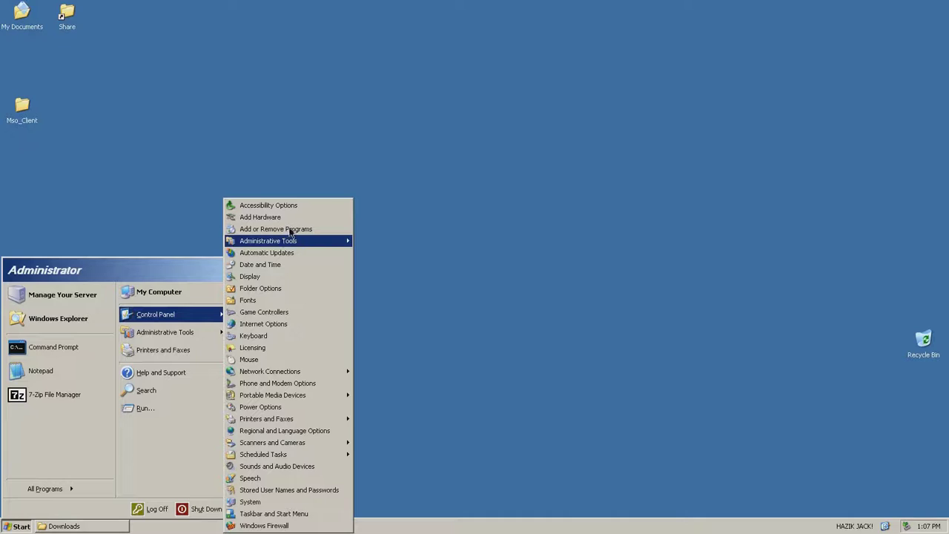
# Install the .NET Framework 2.0 component through the Windows Components Wizard in Add or Remove Programs
pyautogui.click(274, 228)
pyautogui.click(278, 245)
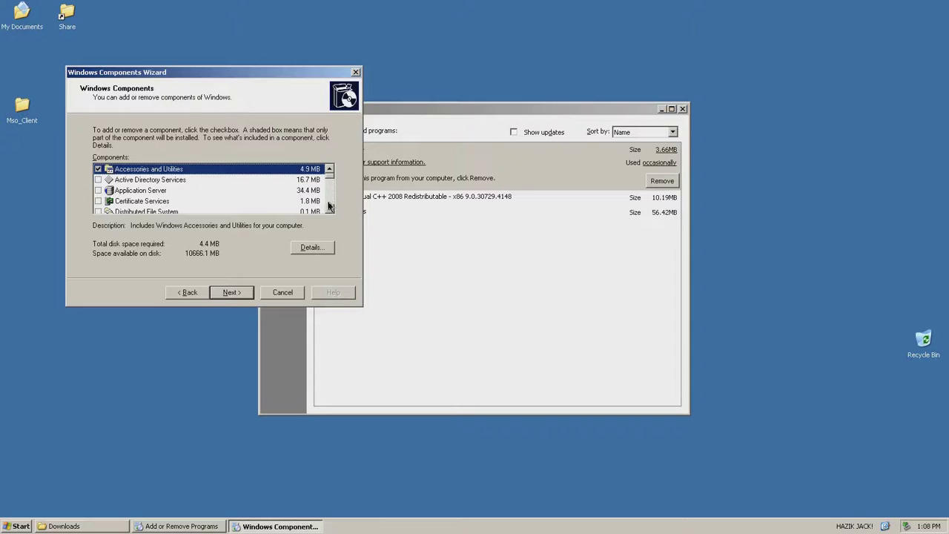
pyautogui.click(330, 211)
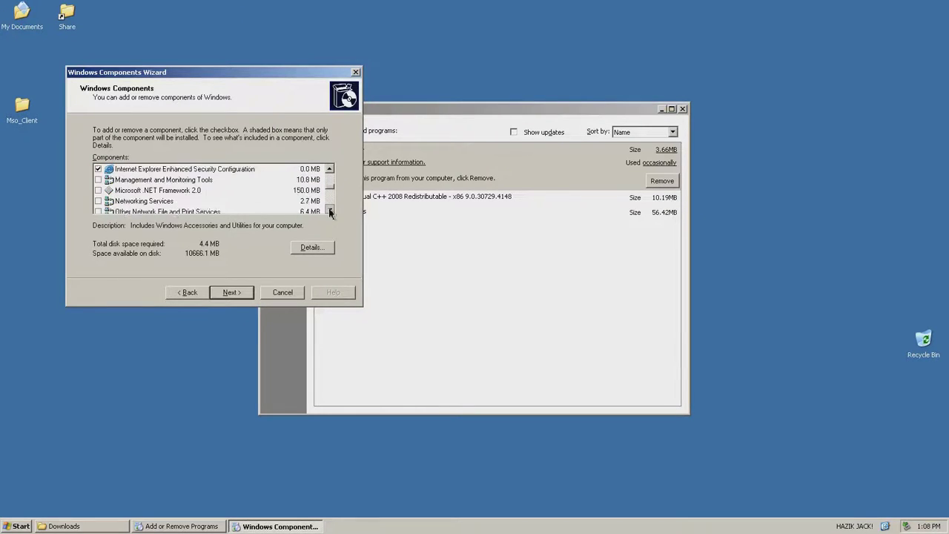
pyautogui.click(331, 169)
pyautogui.click(330, 170)
pyautogui.click(97, 179)
pyautogui.click(233, 293)
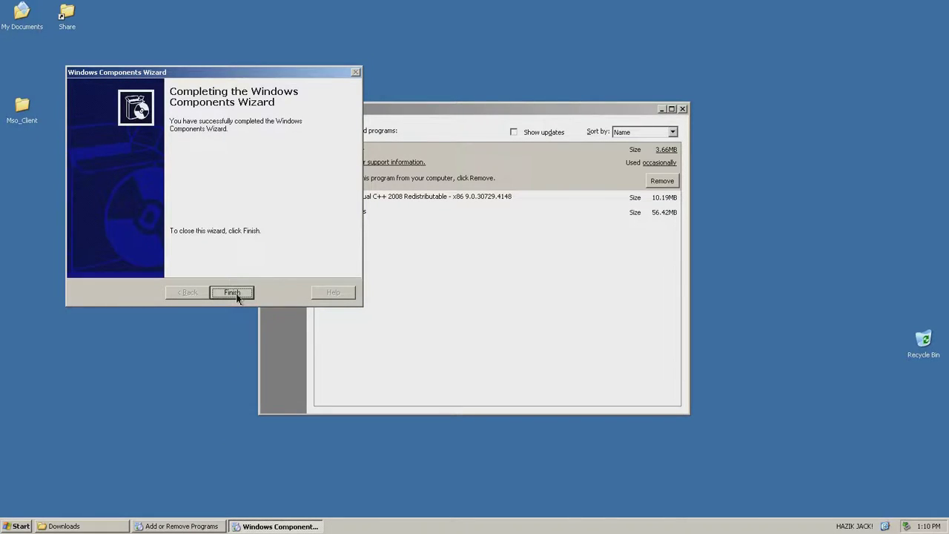
pyautogui.click(233, 293)
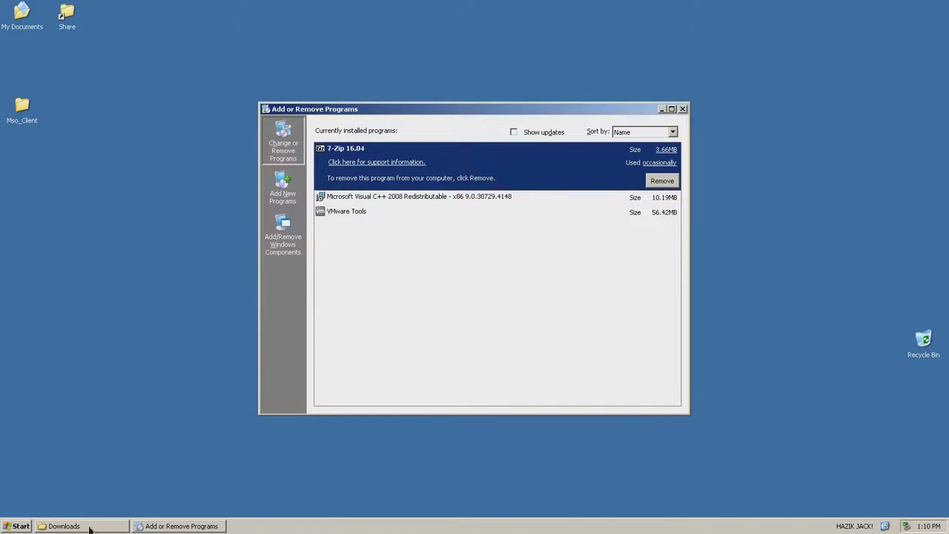
pyautogui.click(75, 526)
# Close Add or Remove Programs and launch SQLEXPR.EXE from the Downloads folder
pyautogui.click(622, 328)
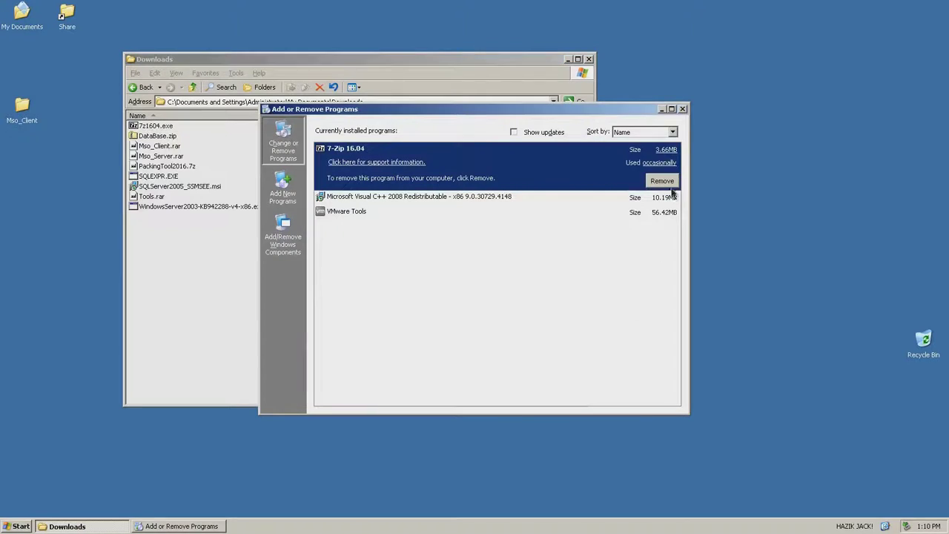
pyautogui.click(682, 109)
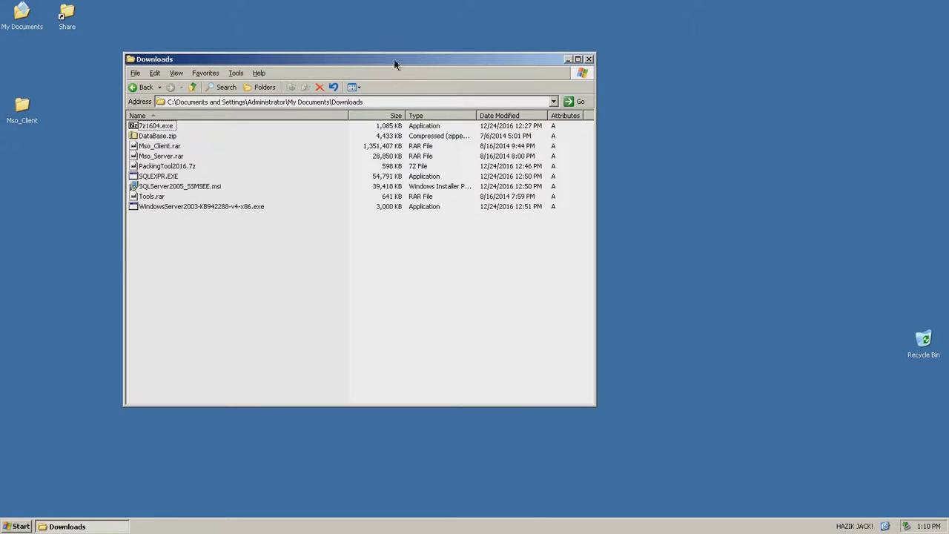
pyautogui.doubleClick(158, 176)
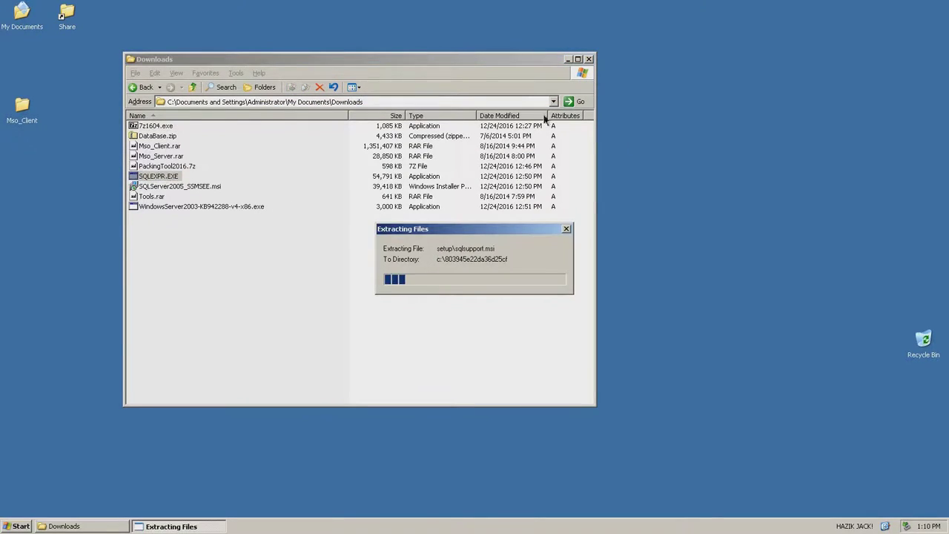
pyautogui.click(567, 59)
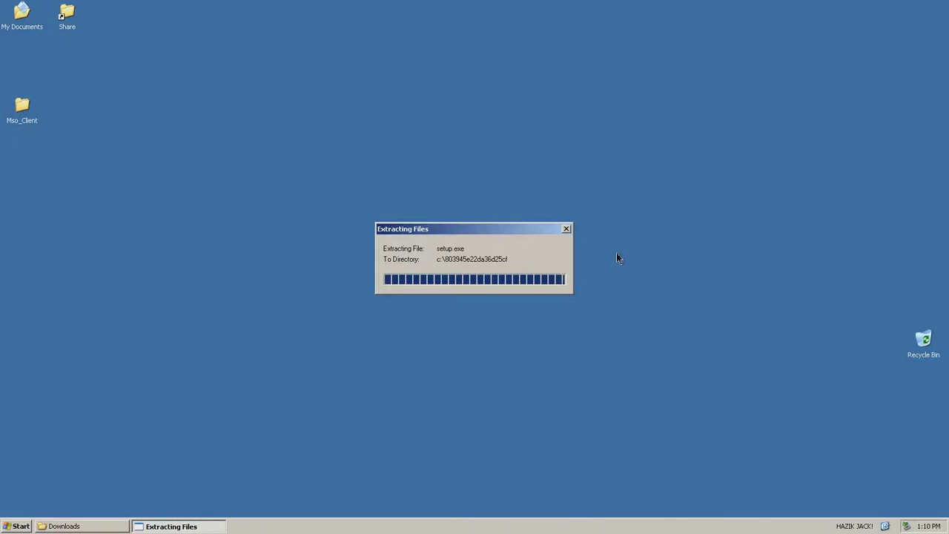
# Accept the SQL Server 2005 Express licence and install the setup prerequisites
pyautogui.click(445, 355)
pyautogui.click(521, 378)
pyautogui.click(520, 377)
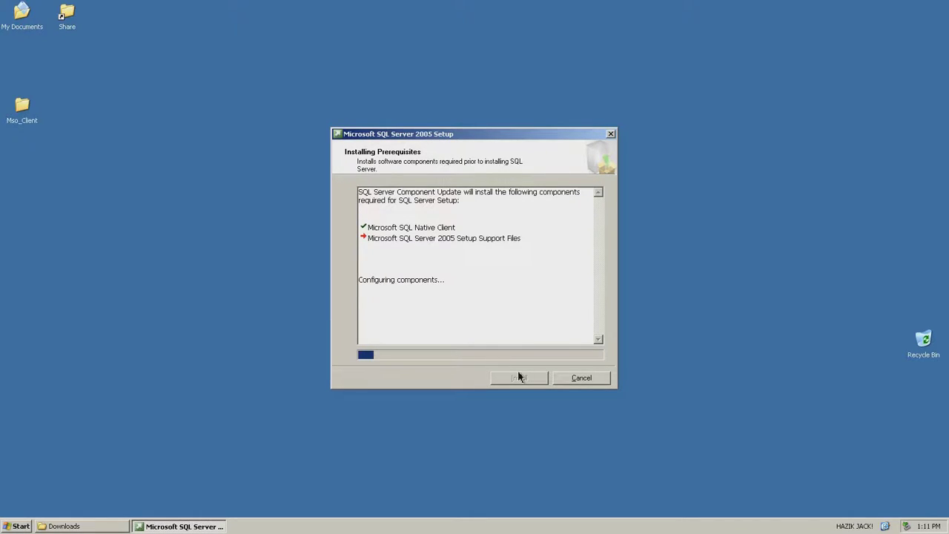
# Proceed through the welcome page, system configuration check and registration details
pyautogui.click(519, 377)
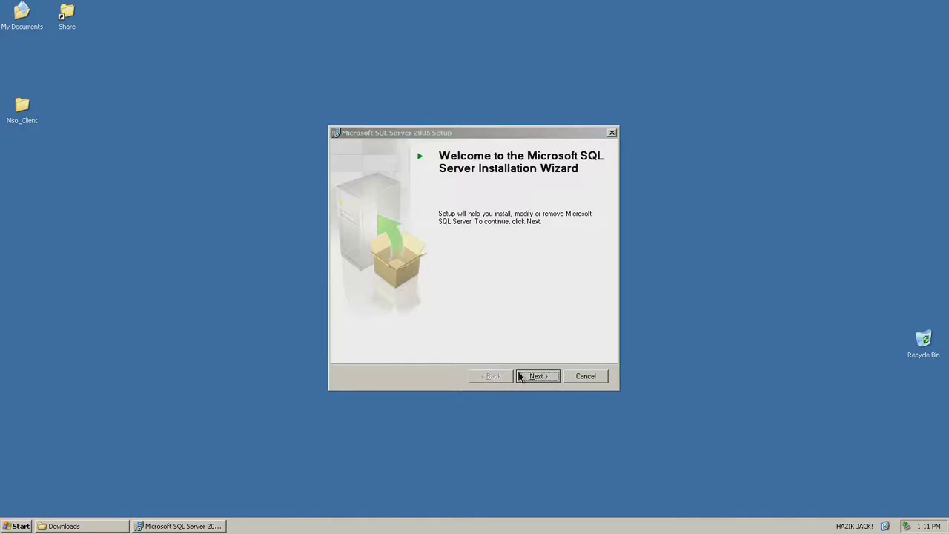
pyautogui.click(520, 377)
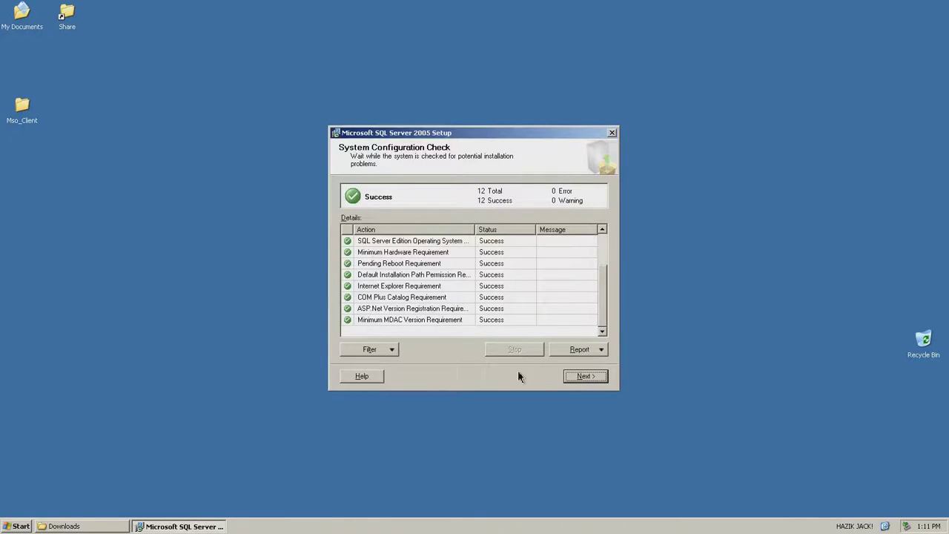
pyautogui.click(582, 377)
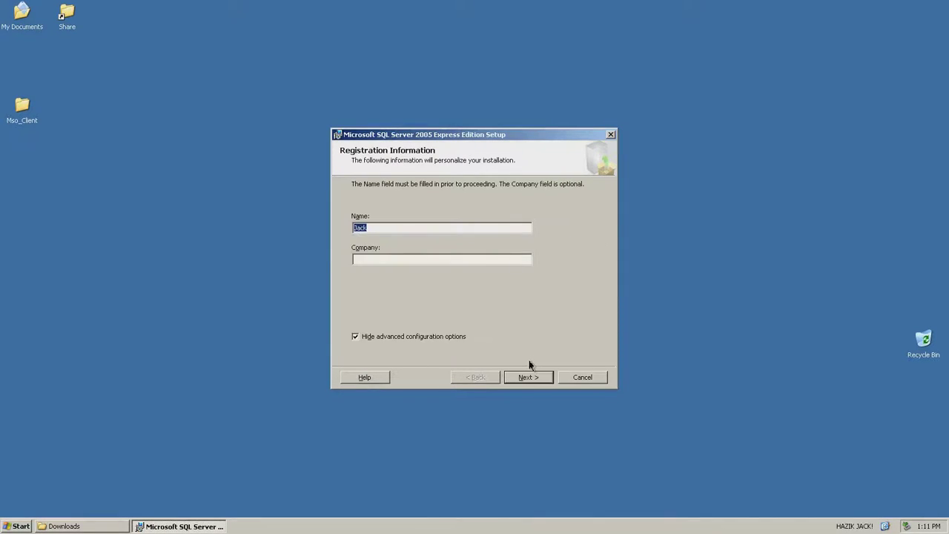
pyautogui.click(519, 382)
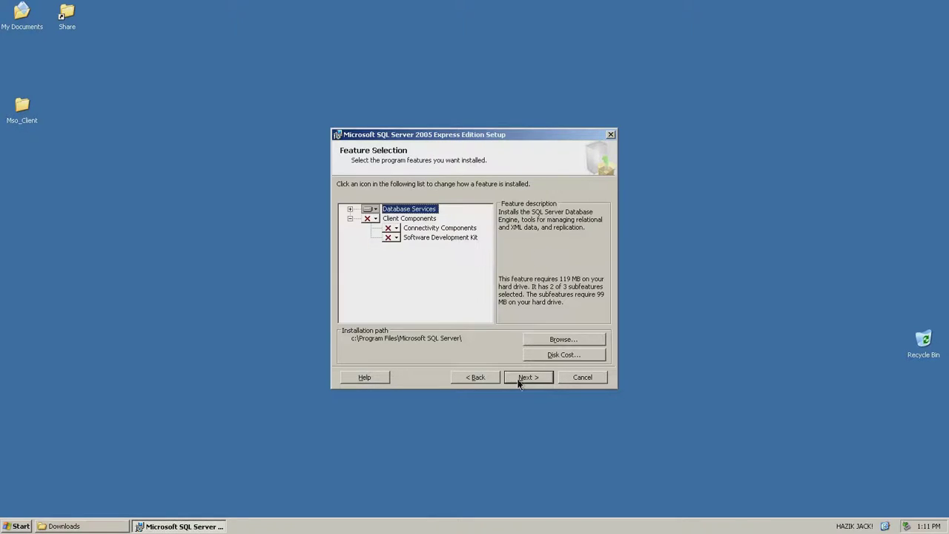
# Add Connectivity Components to the install, keep Windows Authentication, and skip error reporting settings
pyautogui.click(391, 228)
pyautogui.click(412, 237)
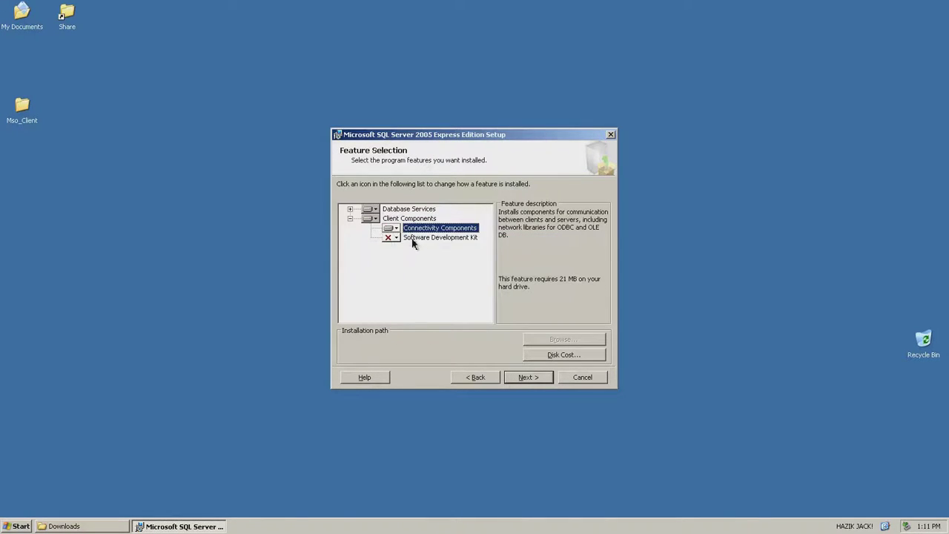
pyautogui.click(526, 376)
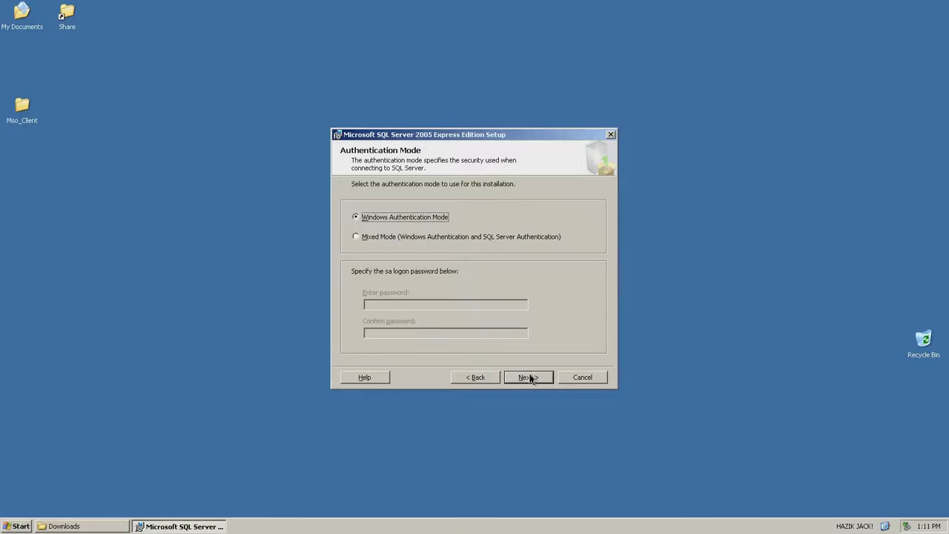
pyautogui.click(531, 377)
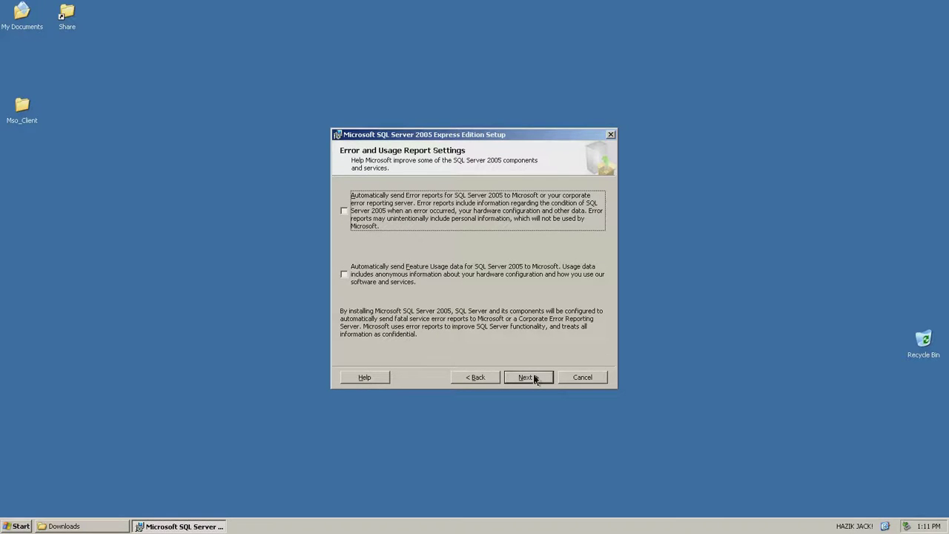
pyautogui.click(534, 379)
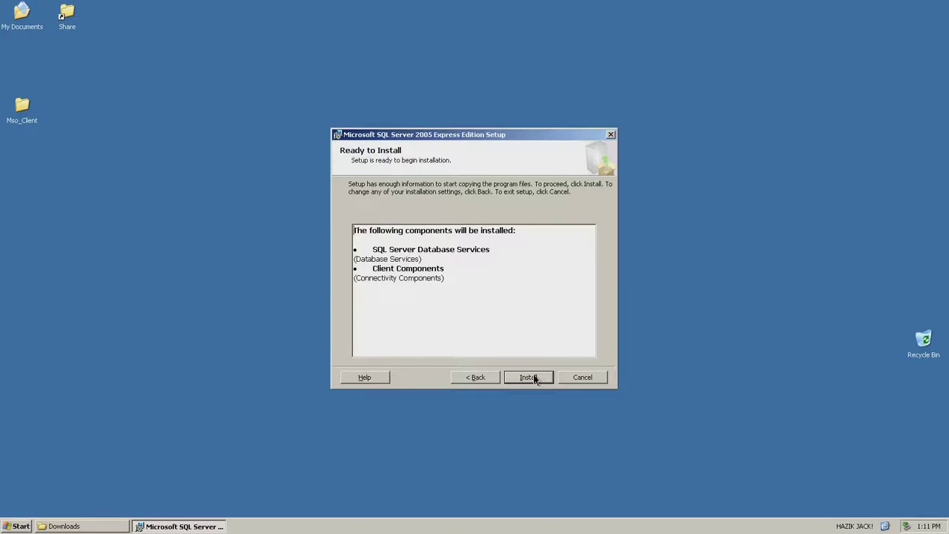
# Install all six SQL Server 2005 Express components and close the completed setup
pyautogui.click(535, 379)
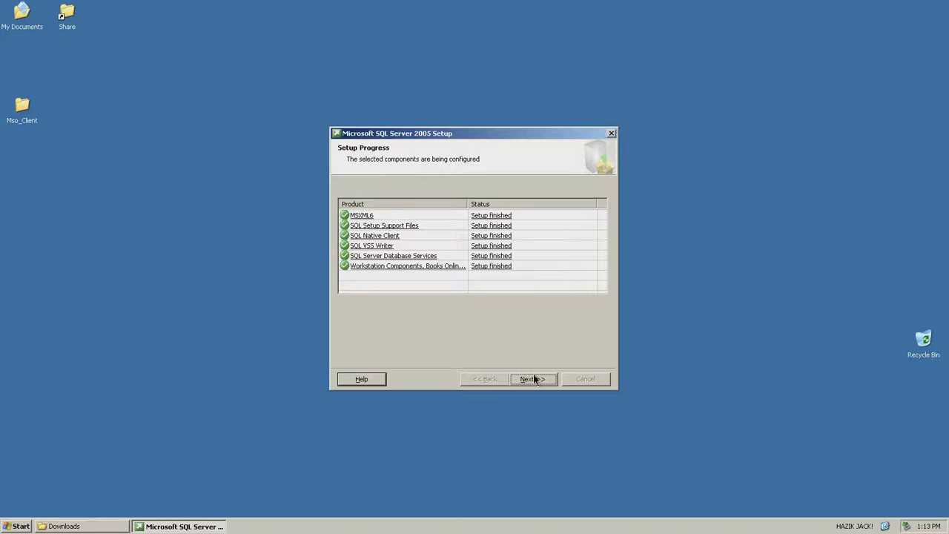
pyautogui.click(535, 379)
pyautogui.click(583, 379)
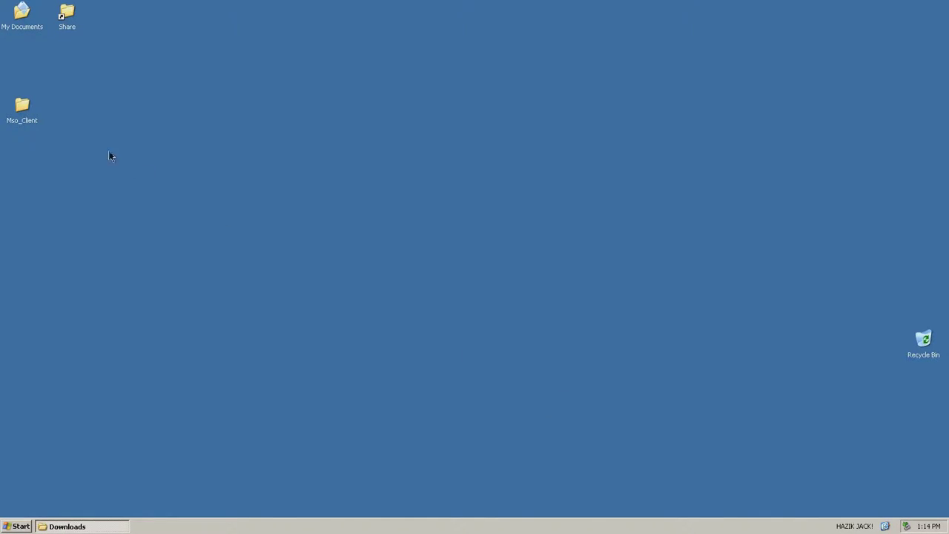
# Launch SQLServer2005_SSMSEE.msi from the Downloads folder
pyautogui.click(98, 526)
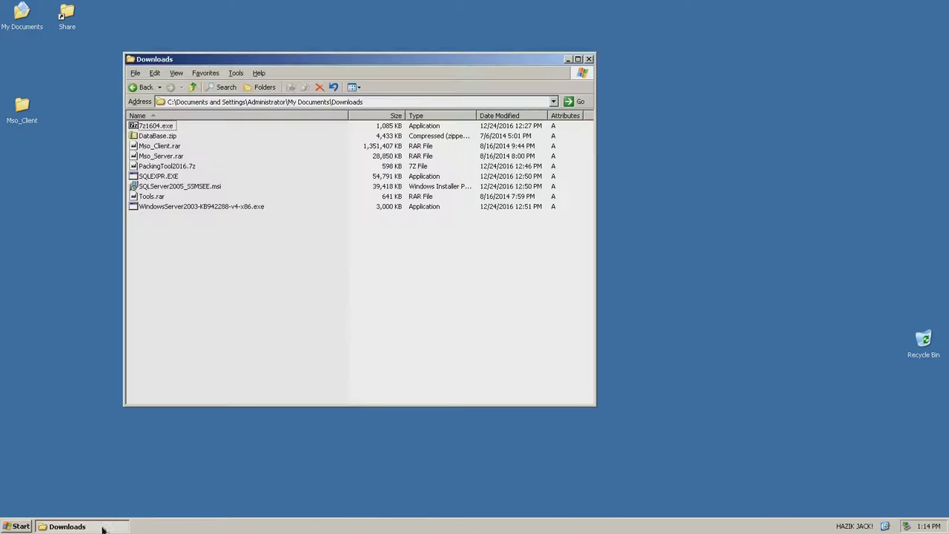
pyautogui.doubleClick(181, 188)
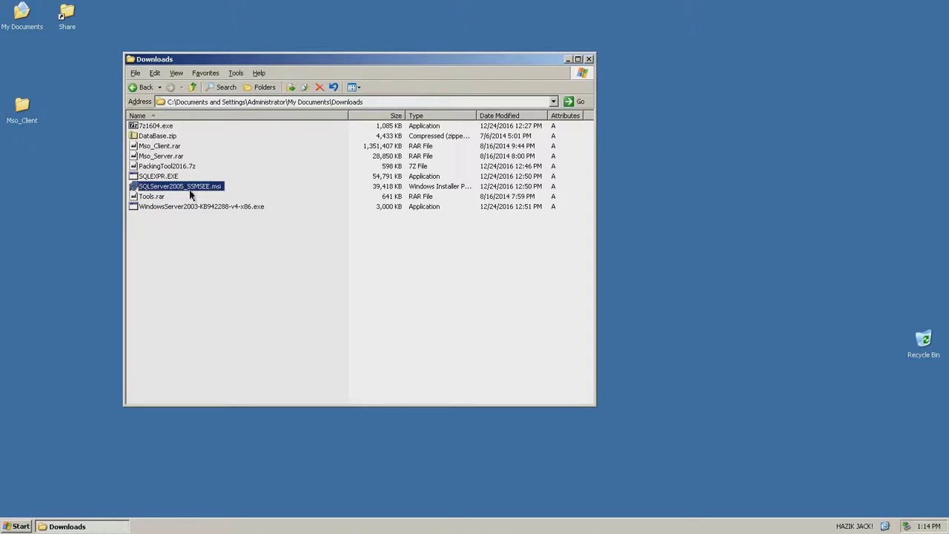
pyautogui.click(571, 59)
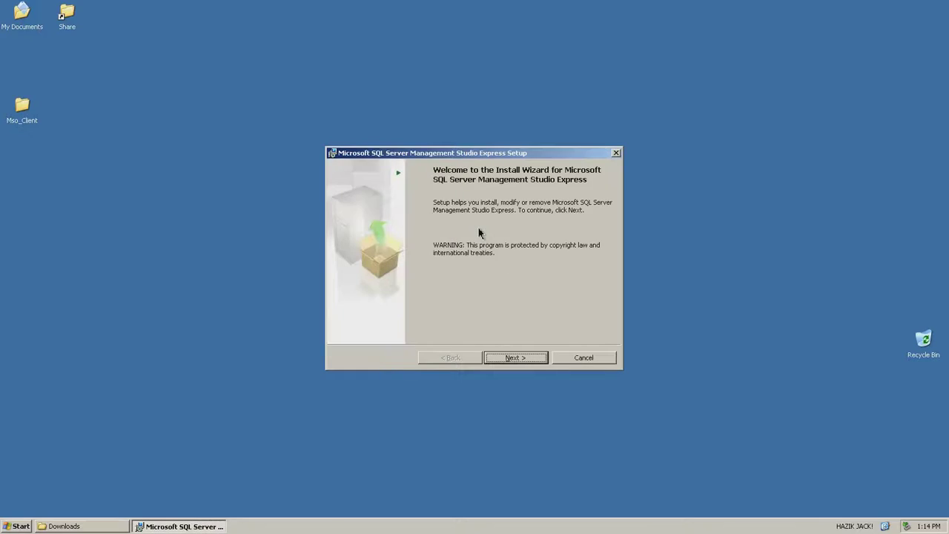
# Accept the licence, keep the default feature, and install Management Studio Express to completion
pyautogui.click(507, 357)
pyautogui.click(455, 316)
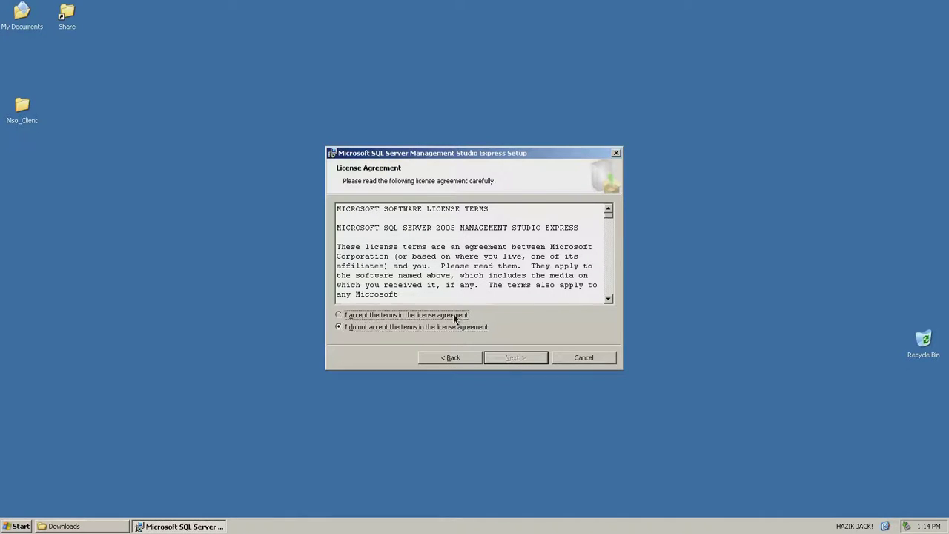
pyautogui.click(515, 359)
pyautogui.click(510, 359)
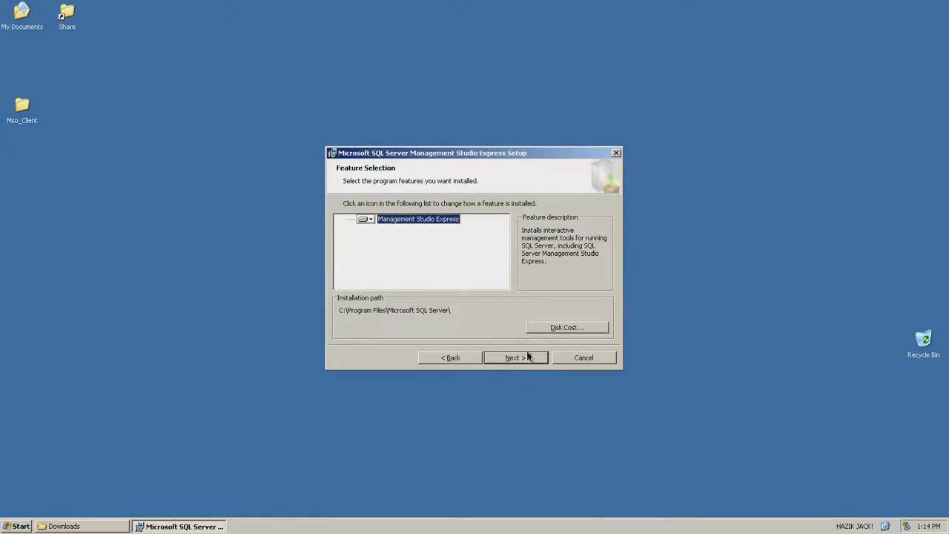
pyautogui.click(527, 358)
pyautogui.click(520, 357)
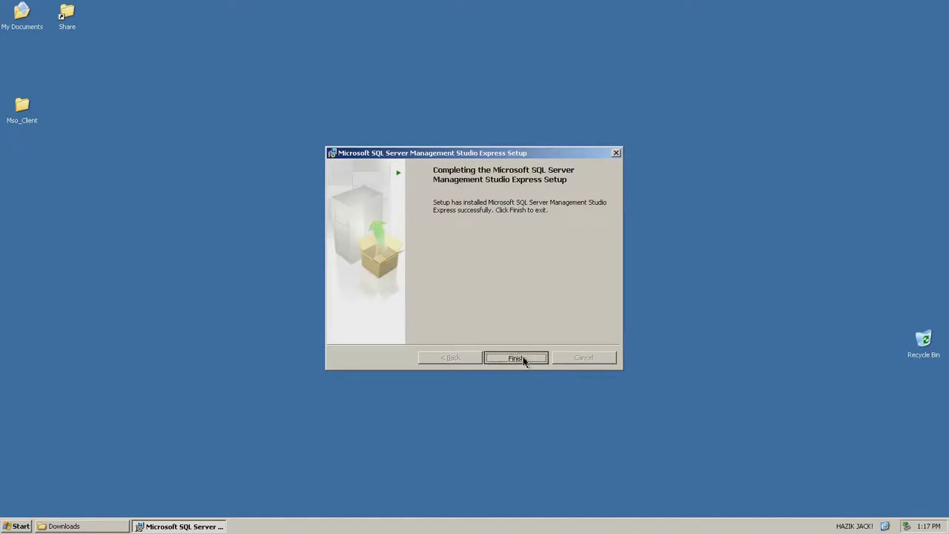
pyautogui.click(523, 360)
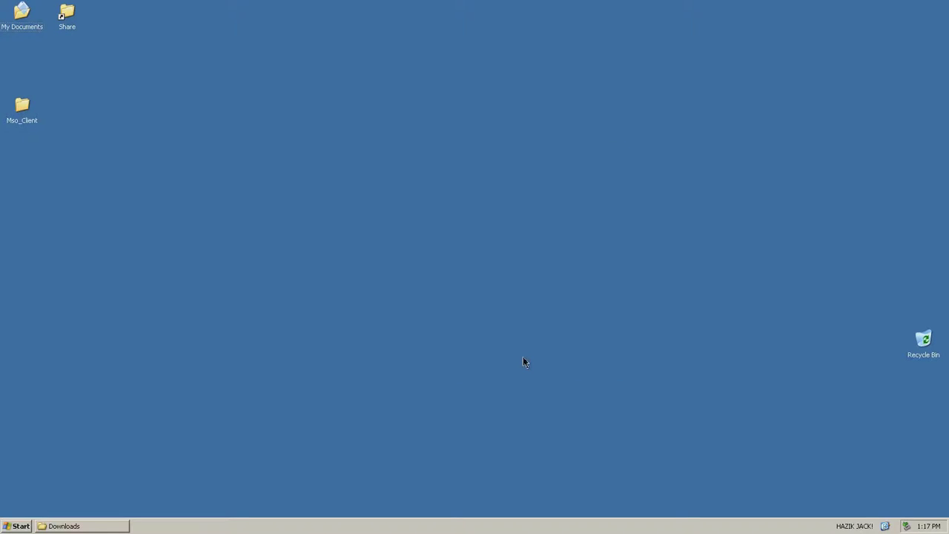
# Refresh the desktop and select DataBase.zip in the Downloads window
pyautogui.rightClick(292, 204)
pyautogui.click(315, 222)
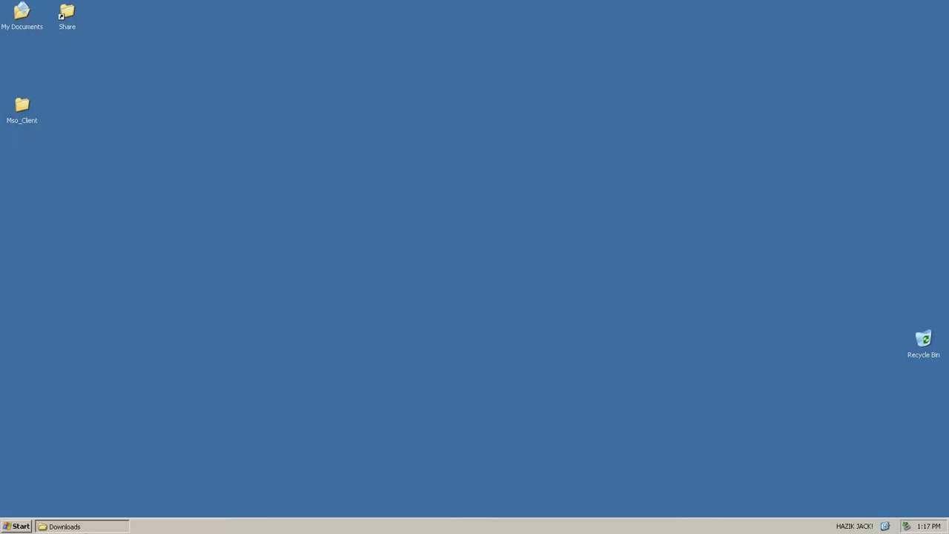
pyautogui.click(88, 527)
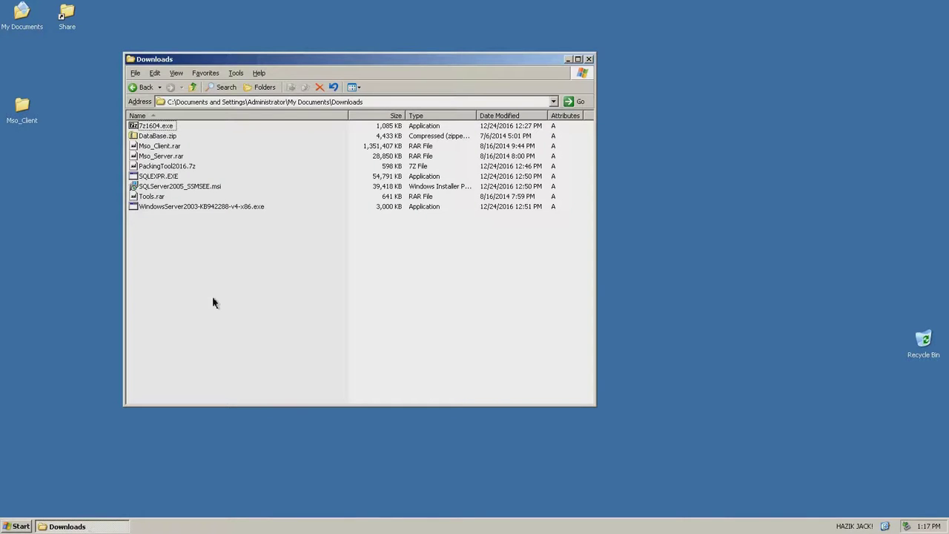
pyautogui.moveTo(256, 62); pyautogui.dragTo(373, 106)
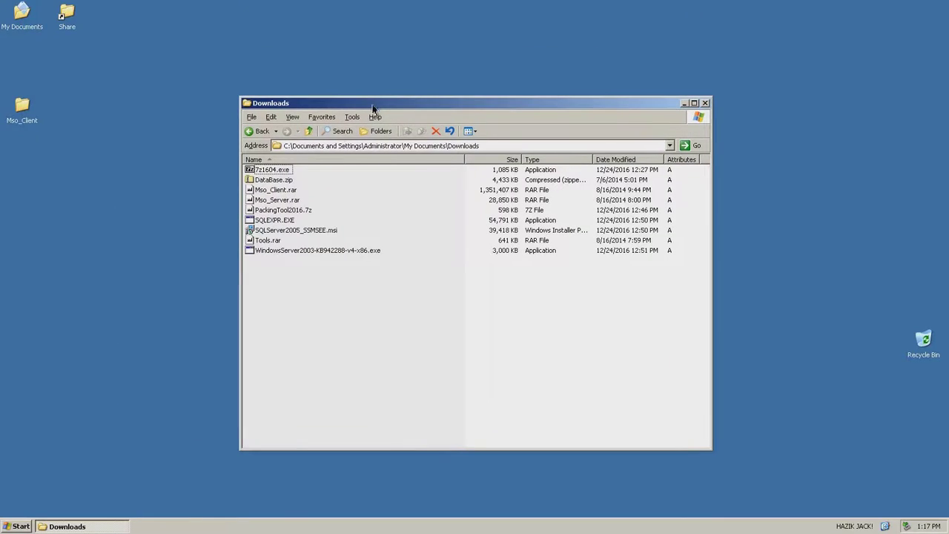
pyautogui.click(278, 182)
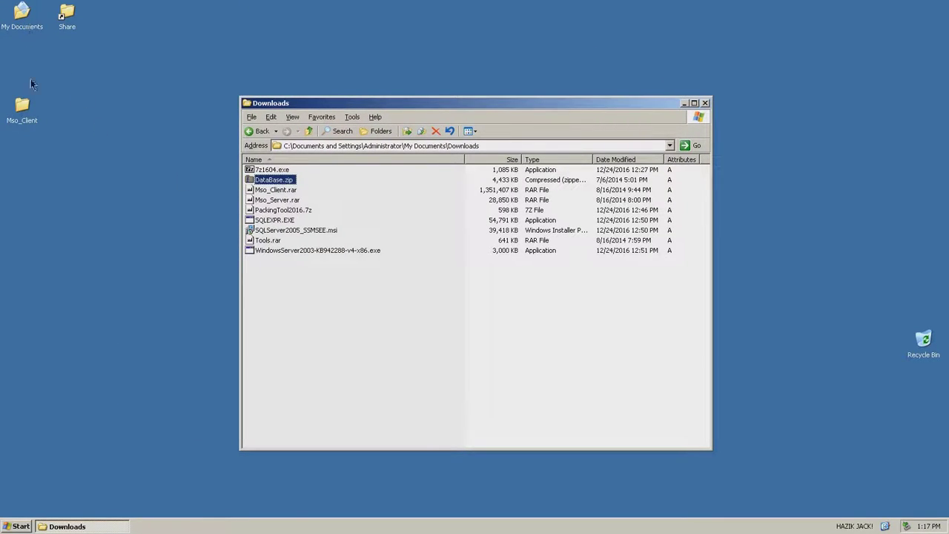
# Create and open a new folder named Data on drive C:
pyautogui.click(13, 527)
pyautogui.click(165, 293)
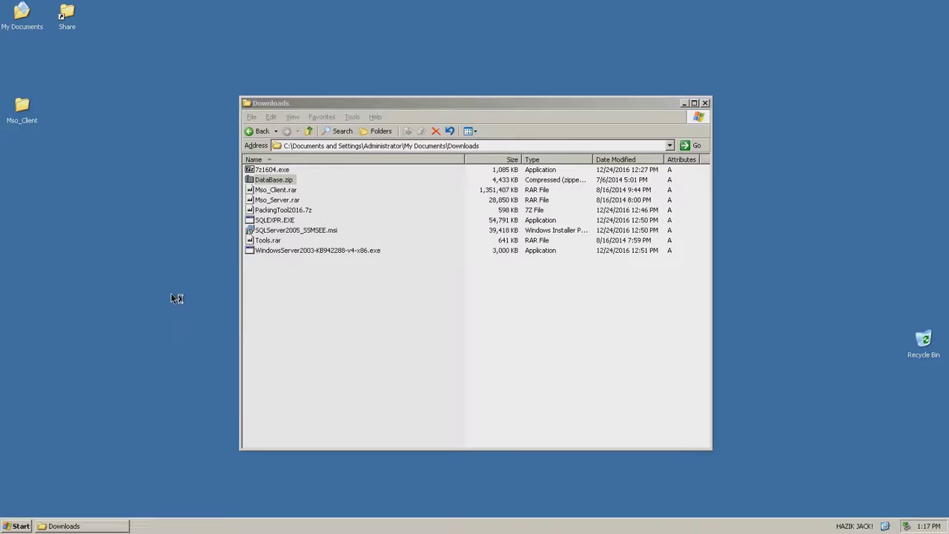
pyautogui.doubleClick(128, 171)
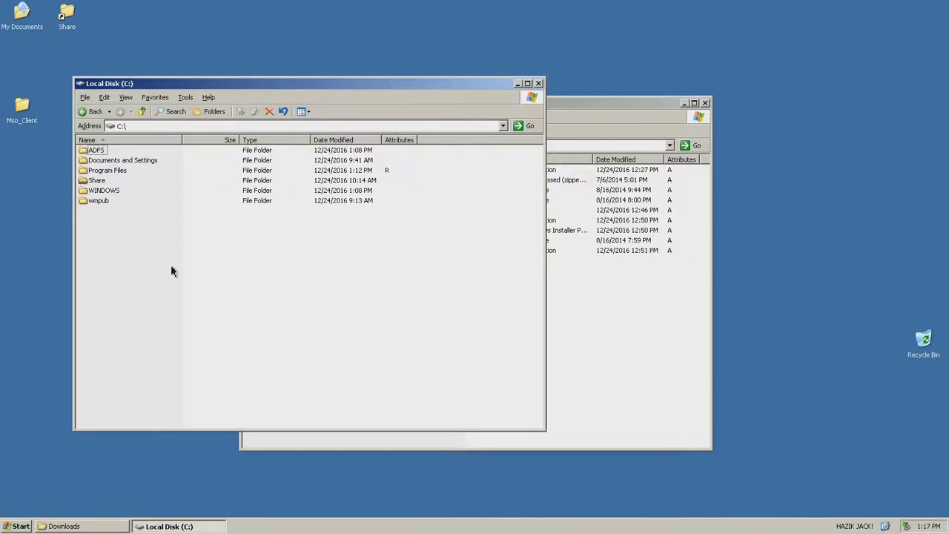
pyautogui.rightClick(160, 312)
pyautogui.moveTo(210, 395)
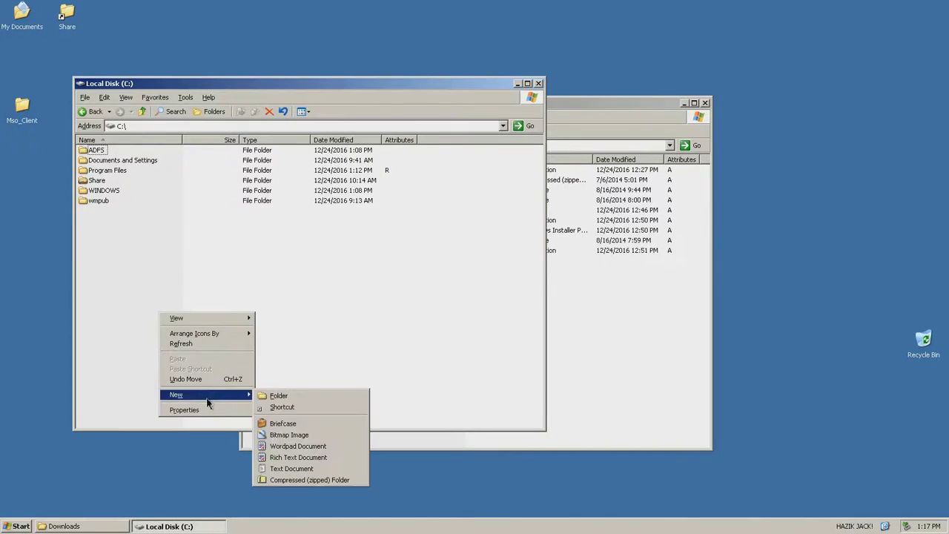
pyautogui.click(300, 397)
pyautogui.write('Data')
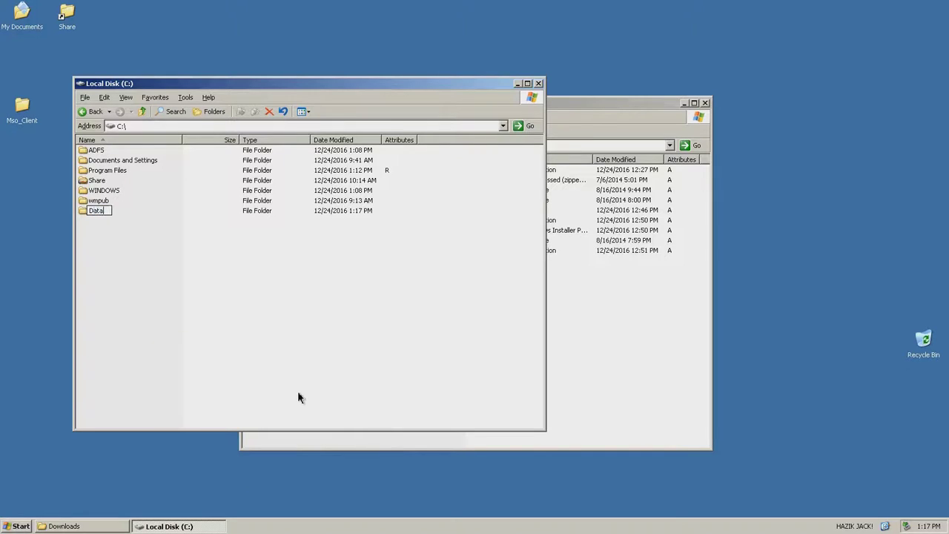
pyautogui.press('Return')
pyautogui.doubleClick(97, 211)
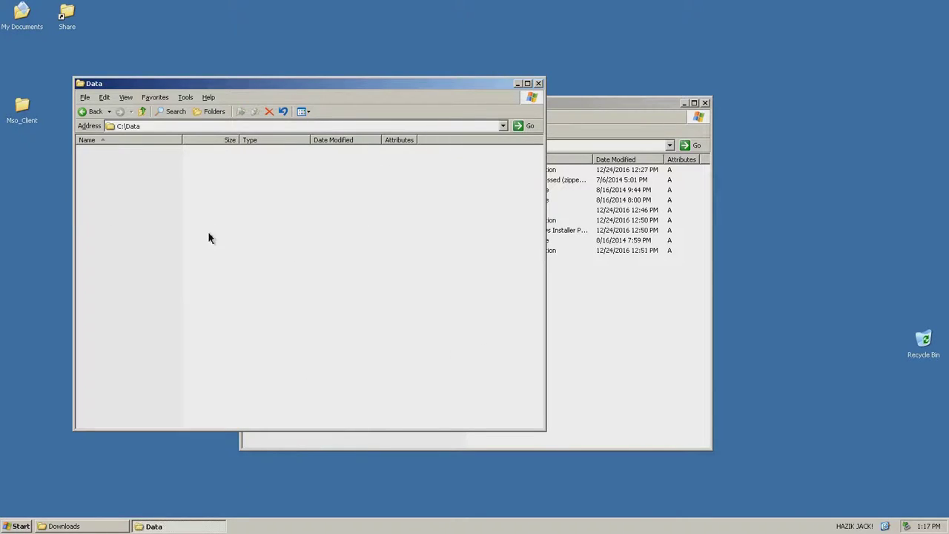
# Copy the four .bak backups from DataBase.zip into C:\Data
pyautogui.click(582, 343)
pyautogui.doubleClick(275, 179)
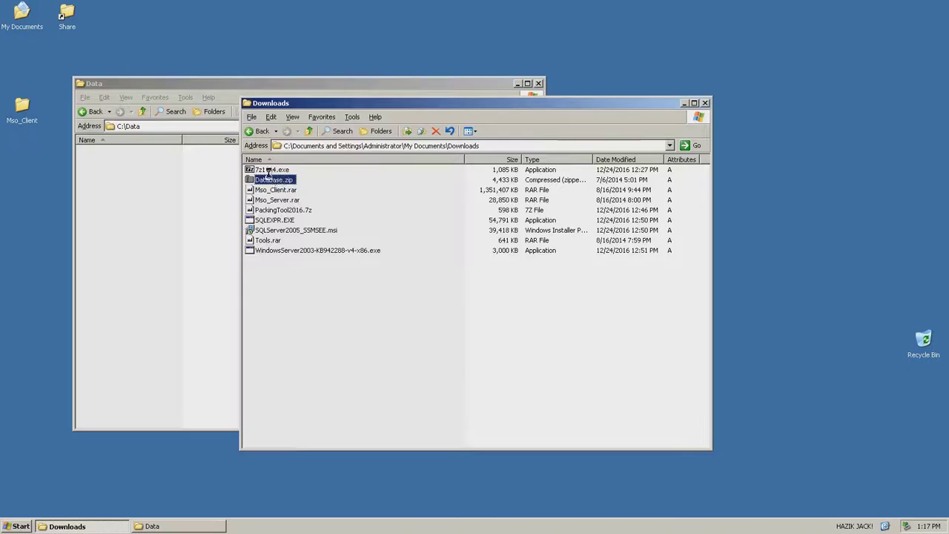
pyautogui.moveTo(276, 292); pyautogui.dragTo(254, 163)
pyautogui.moveTo(267, 172); pyautogui.dragTo(247, 272)
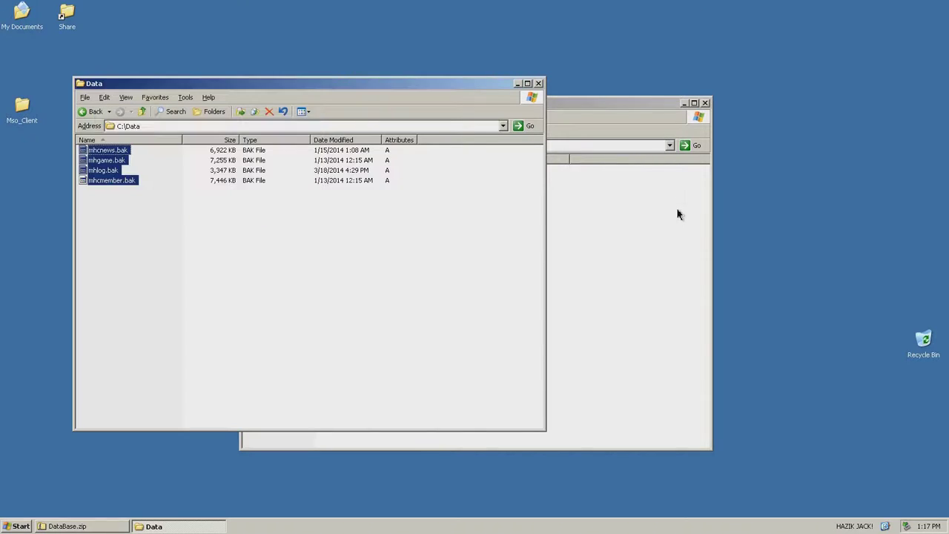
# Minimize Downloads, copy the C:\Data path, and close the Data folder window
pyautogui.click(695, 157)
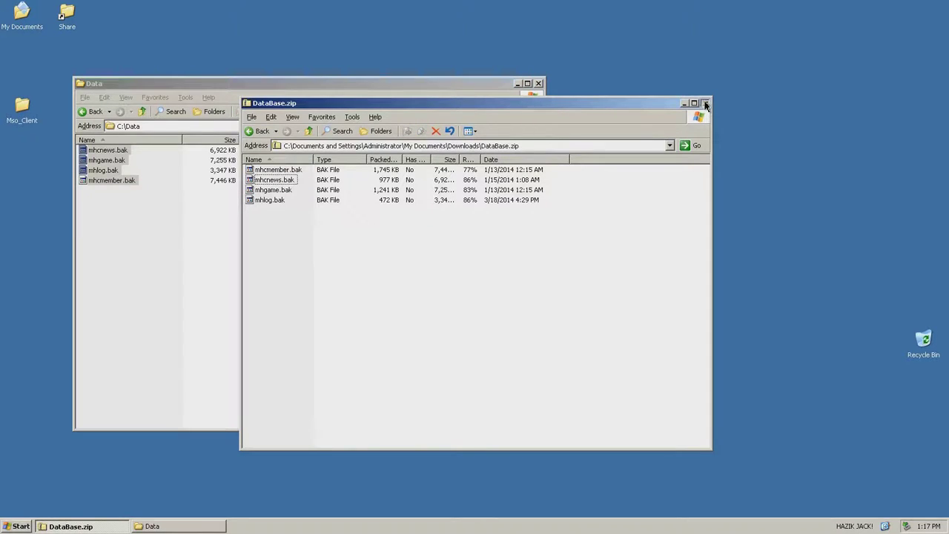
pyautogui.press('BackSpace')
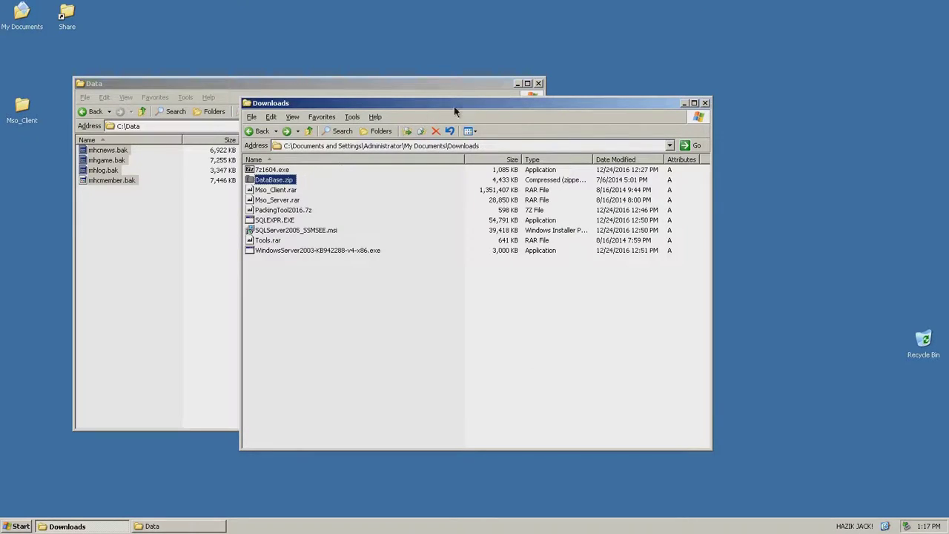
pyautogui.click(684, 104)
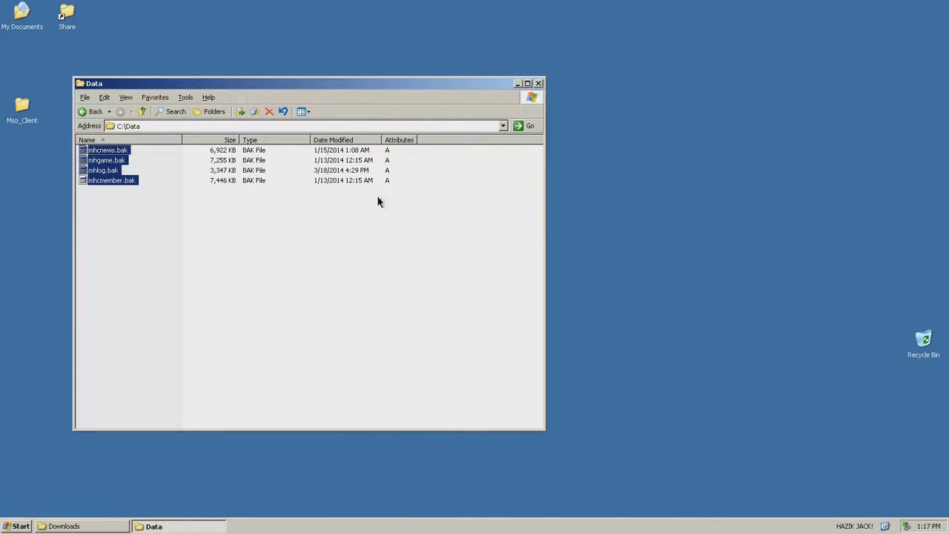
pyautogui.click(163, 125)
pyautogui.rightClick(134, 126)
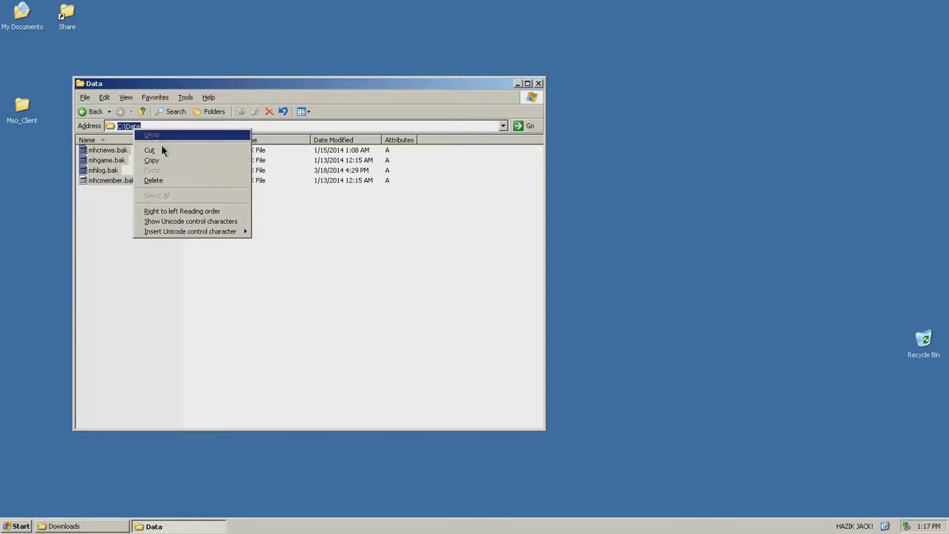
pyautogui.click(176, 162)
pyautogui.click(539, 83)
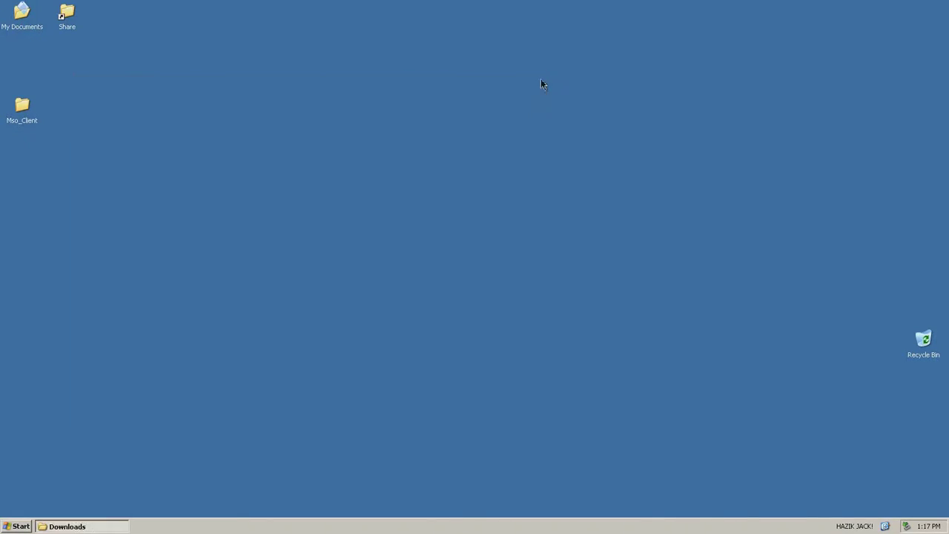
# Launch SQL Server Management Studio Express and connect to SERVER\SQLEXPRESS with Windows Authentication
pyautogui.click(8, 528)
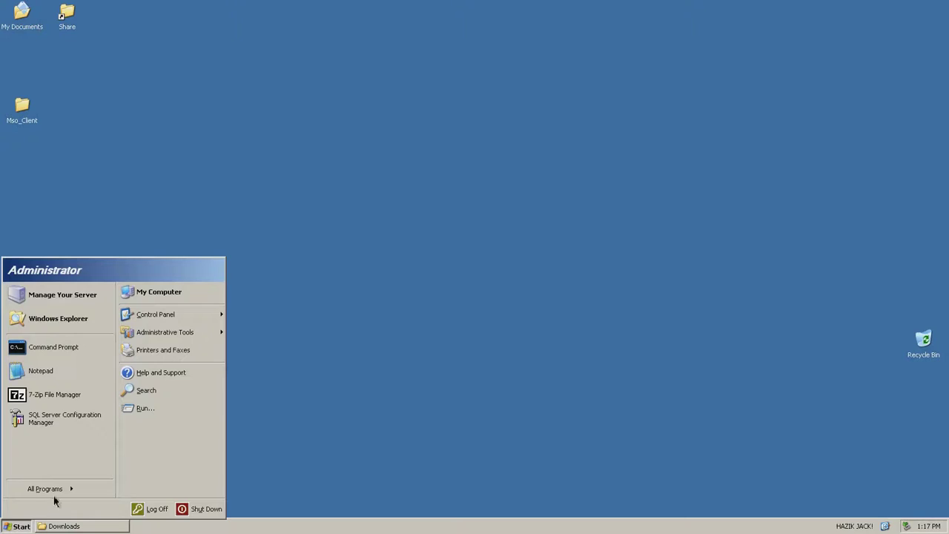
pyautogui.moveTo(56, 493)
pyautogui.moveTo(159, 493)
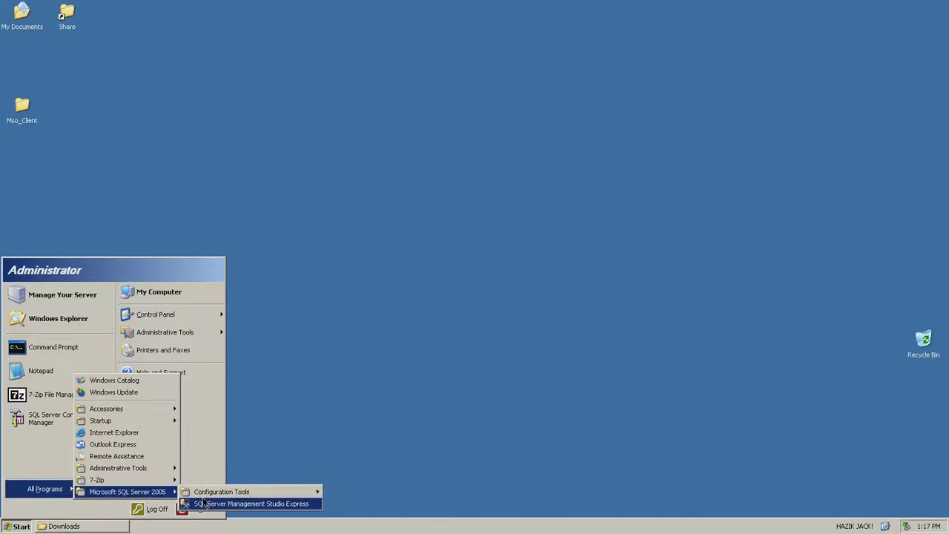
pyautogui.click(227, 505)
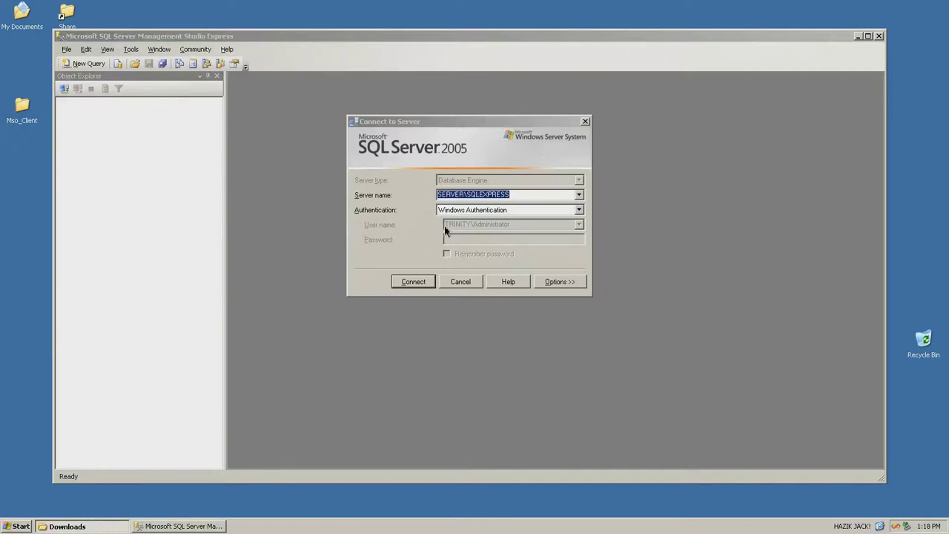
pyautogui.click(413, 282)
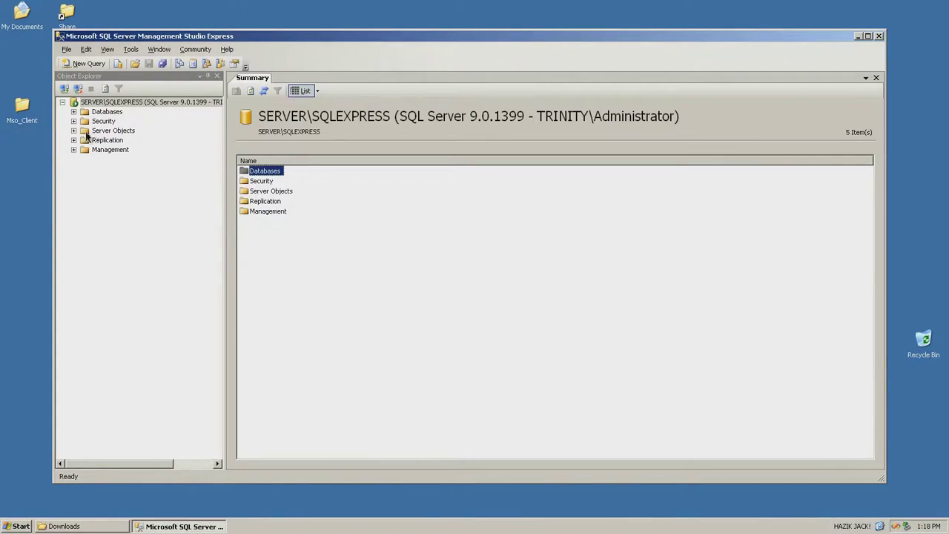
# Add a new database named mhcmember under the server's Databases folder
pyautogui.click(73, 112)
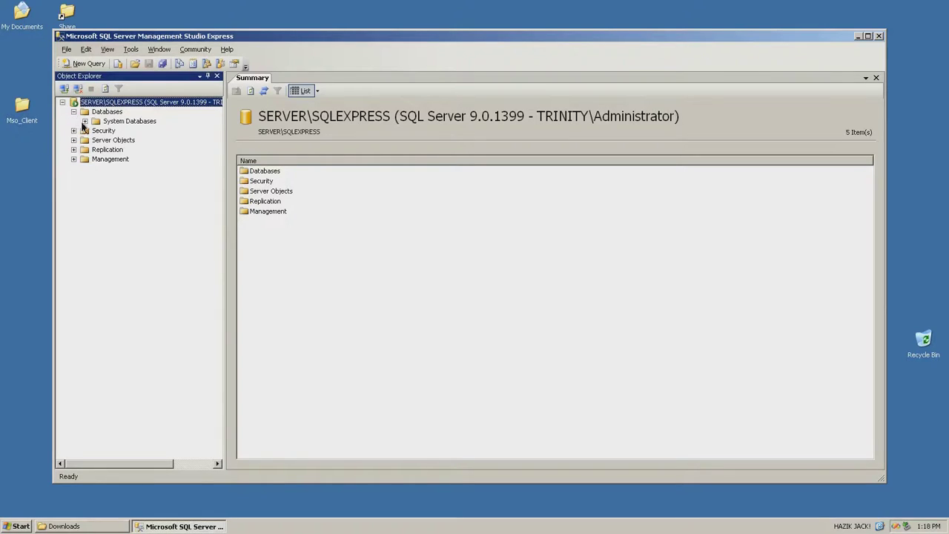
pyautogui.rightClick(101, 116)
pyautogui.click(127, 119)
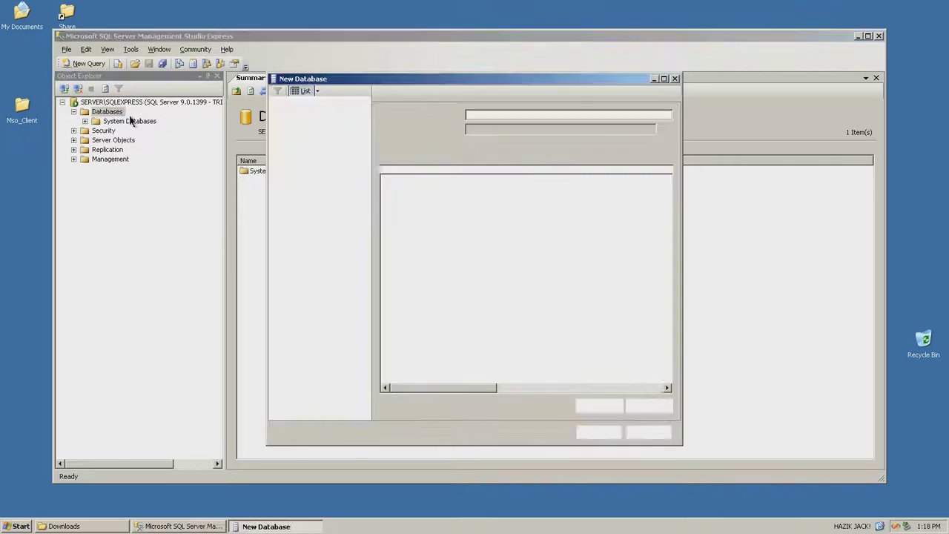
pyautogui.write('mhcmem')
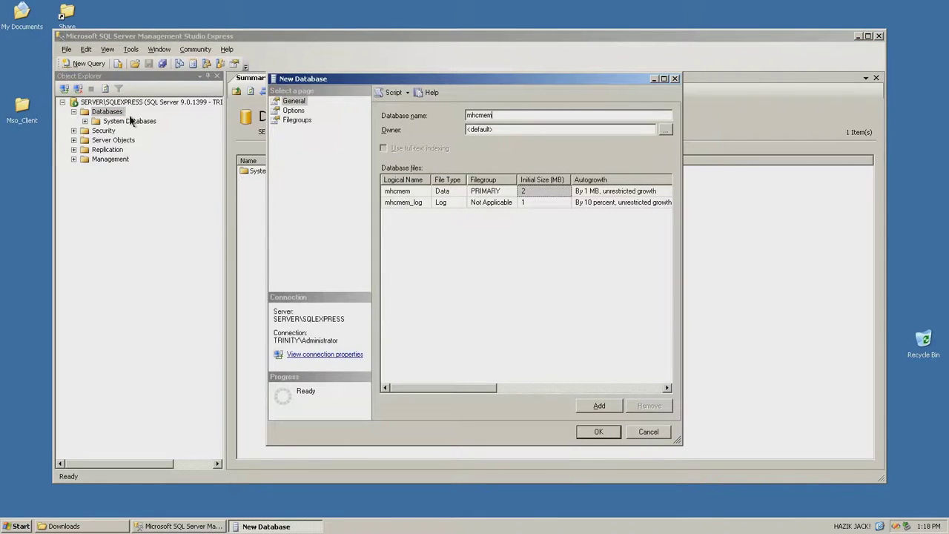
pyautogui.write('ber')
pyautogui.click(590, 438)
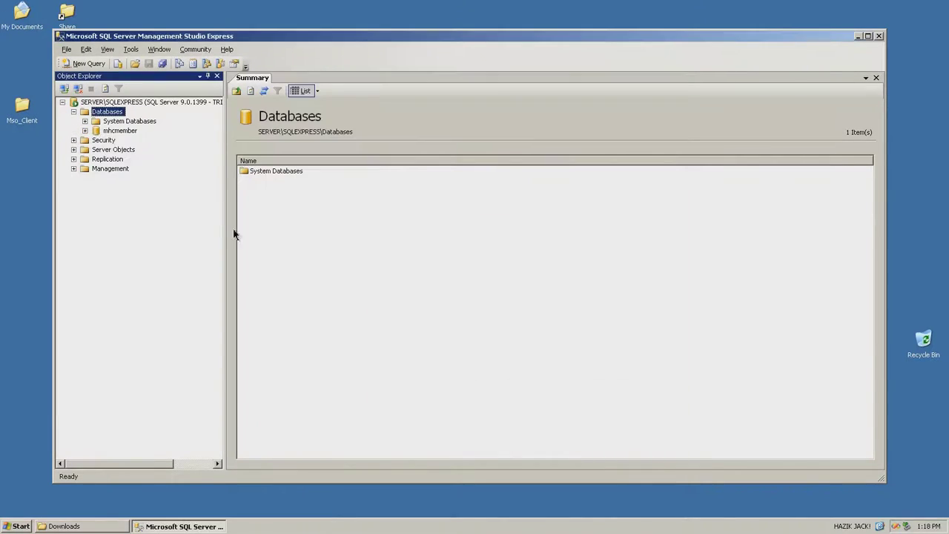
# Choose C:\Data\mhcmember.bak as the backup set for restoring mhcmember
pyautogui.rightClick(120, 132)
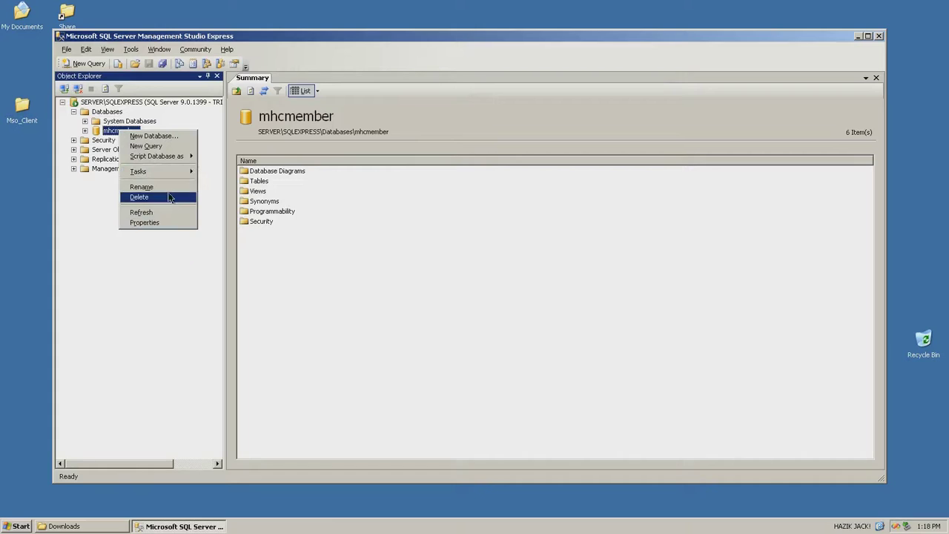
pyautogui.moveTo(178, 175)
pyautogui.moveTo(256, 212)
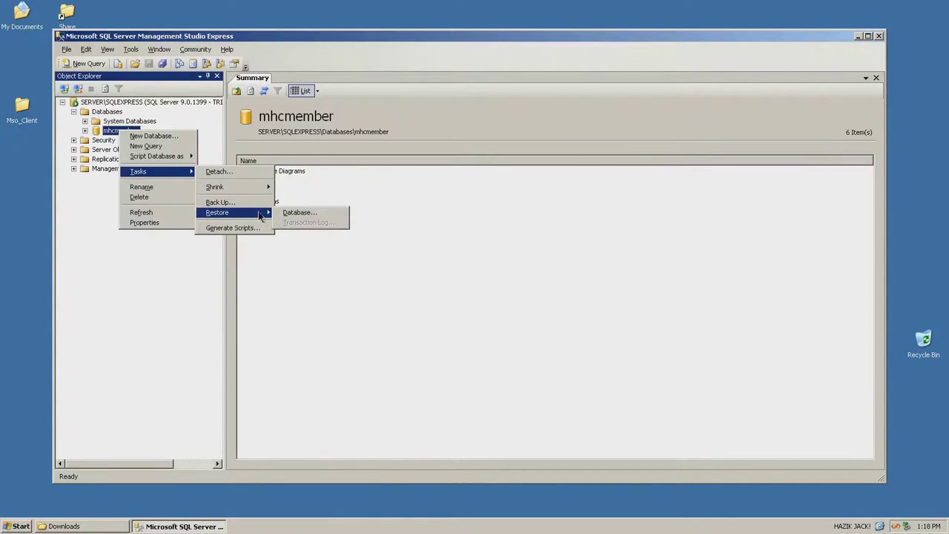
pyautogui.click(290, 215)
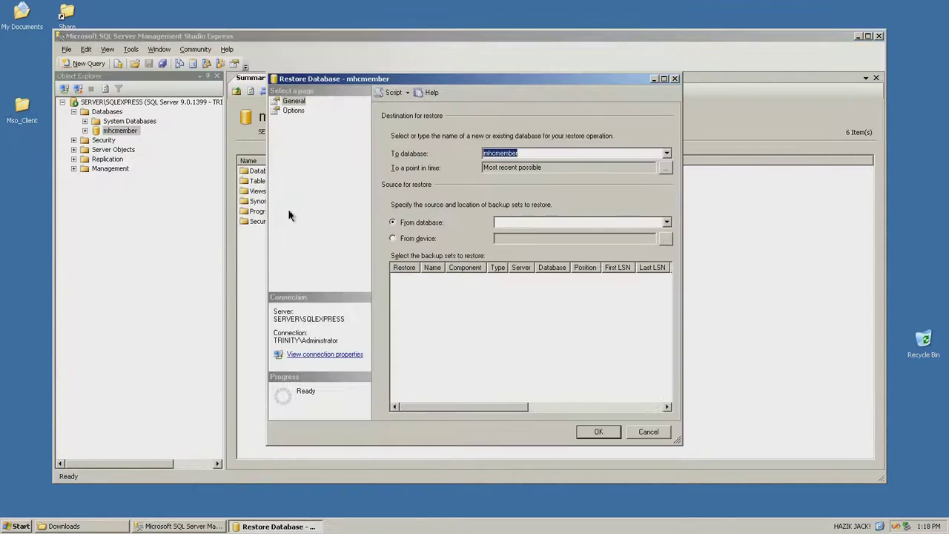
pyautogui.click(419, 239)
pyautogui.click(666, 238)
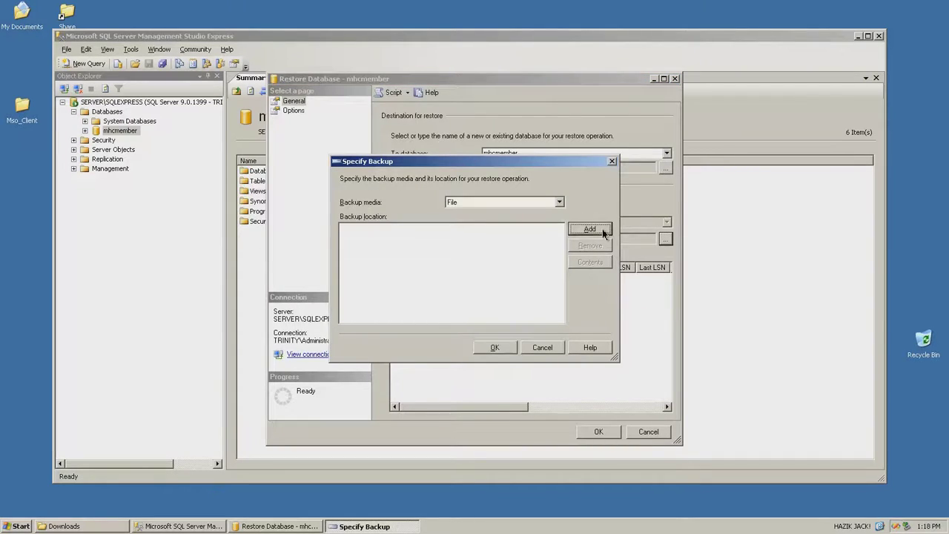
pyautogui.click(591, 230)
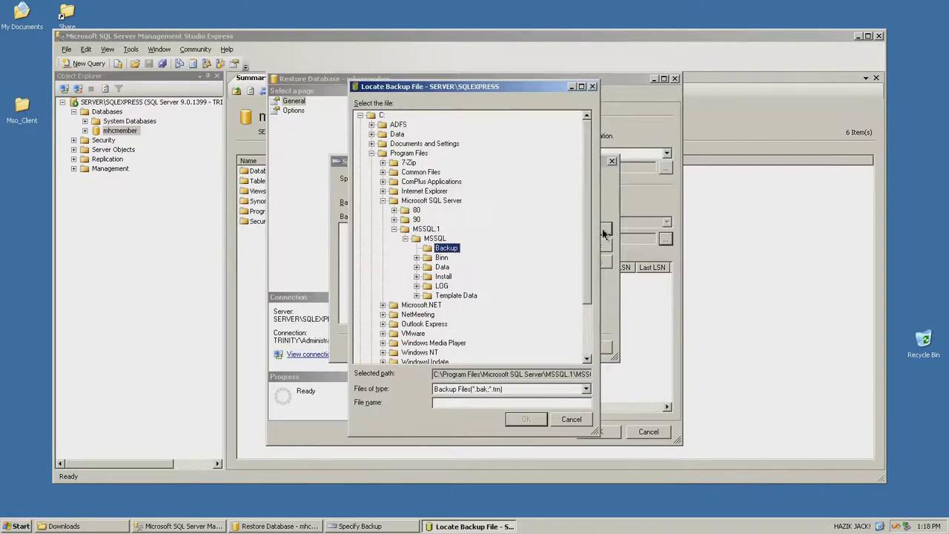
pyautogui.click(372, 134)
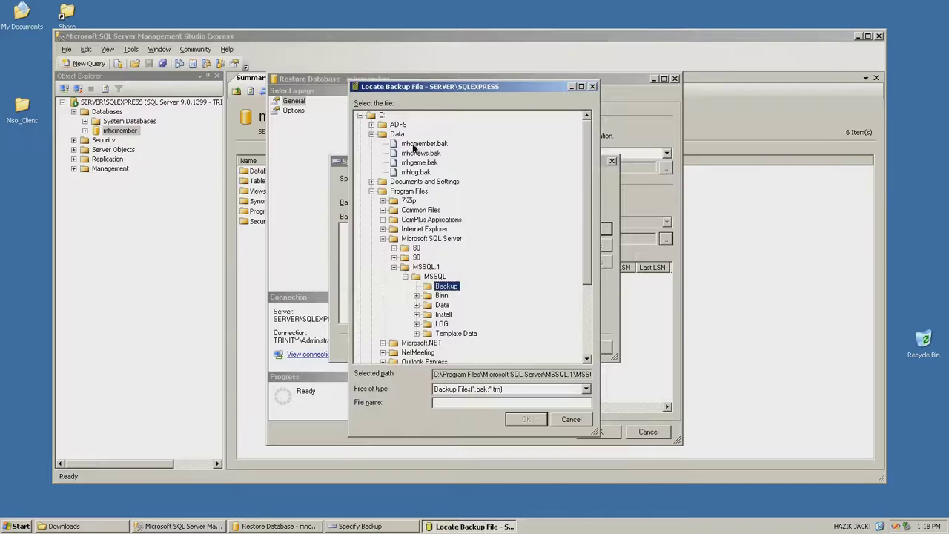
pyautogui.doubleClick(420, 144)
pyautogui.click(488, 347)
pyautogui.click(406, 279)
# Change the NTMember data and log file restore locations to C:\Data
pyautogui.click(293, 110)
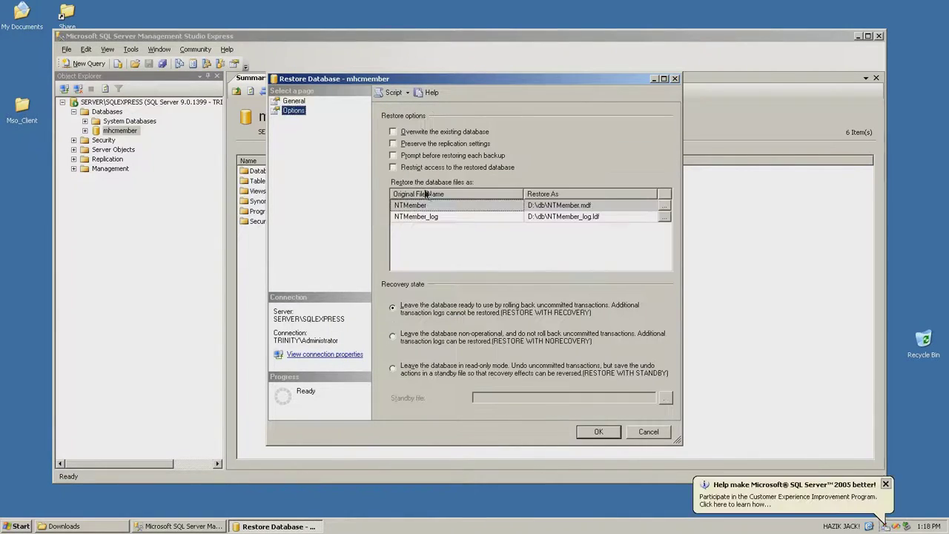
pyautogui.click(562, 207)
pyautogui.moveTo(528, 204); pyautogui.dragTo(535, 205)
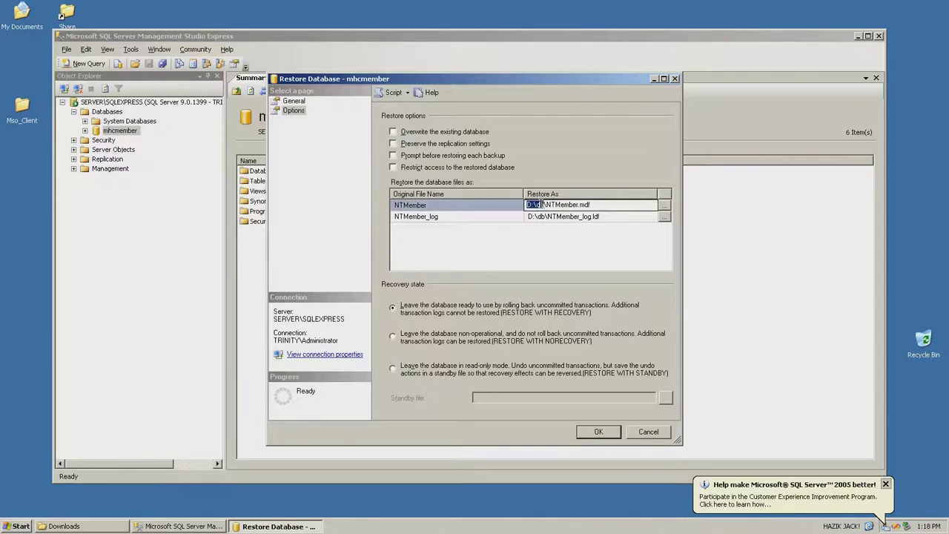
pyautogui.write('C:\\Data')
pyautogui.click(528, 216)
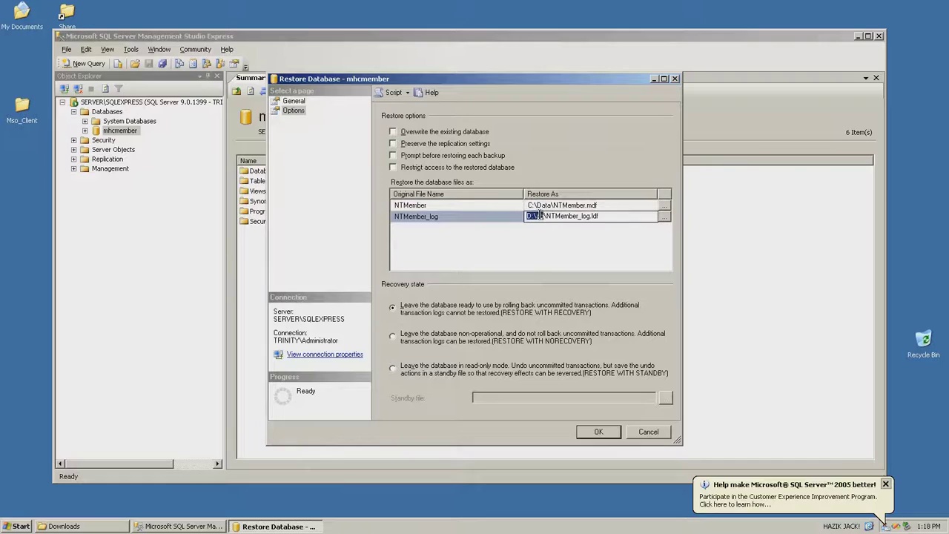
pyautogui.write('C:\\Data')
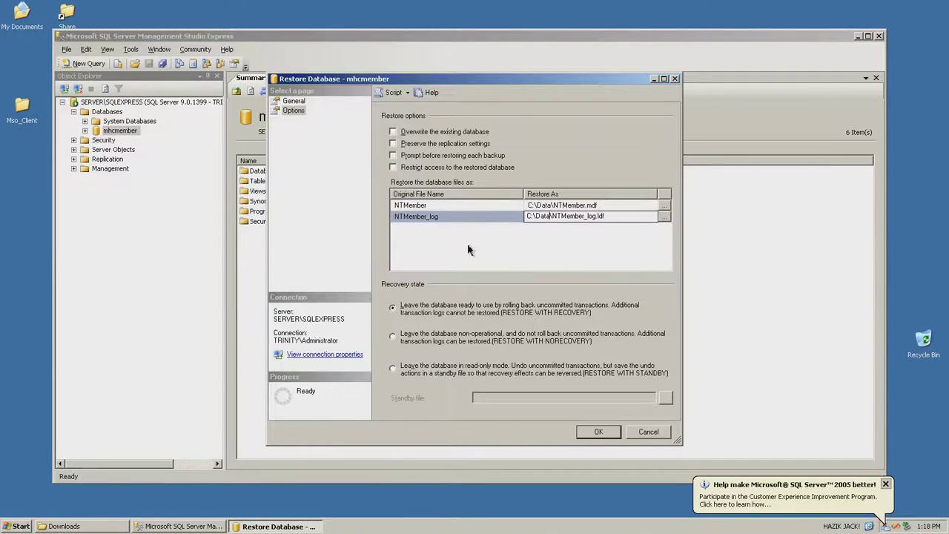
pyautogui.click(466, 248)
# Run the restore, enabling overwrite of the existing database after the first attempt fails
pyautogui.click(599, 433)
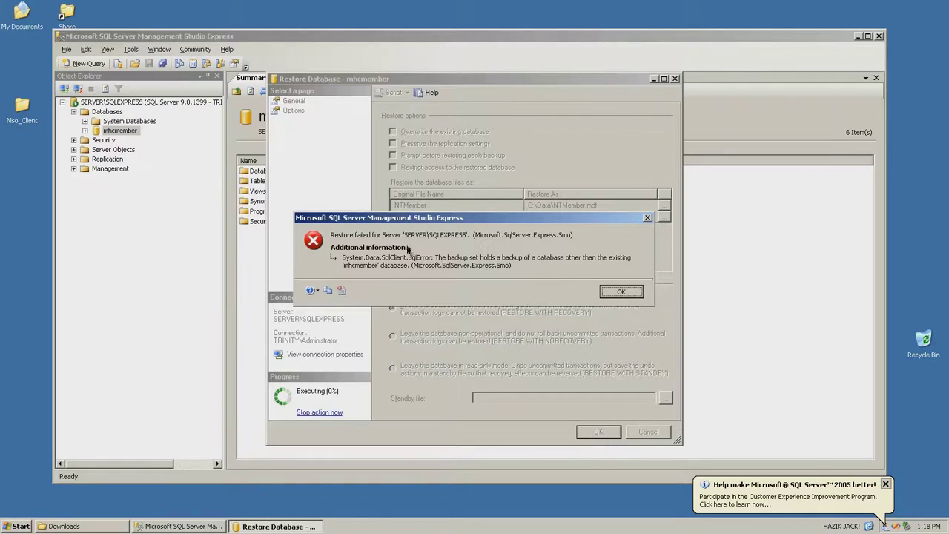
pyautogui.click(620, 291)
pyautogui.click(415, 132)
pyautogui.click(584, 432)
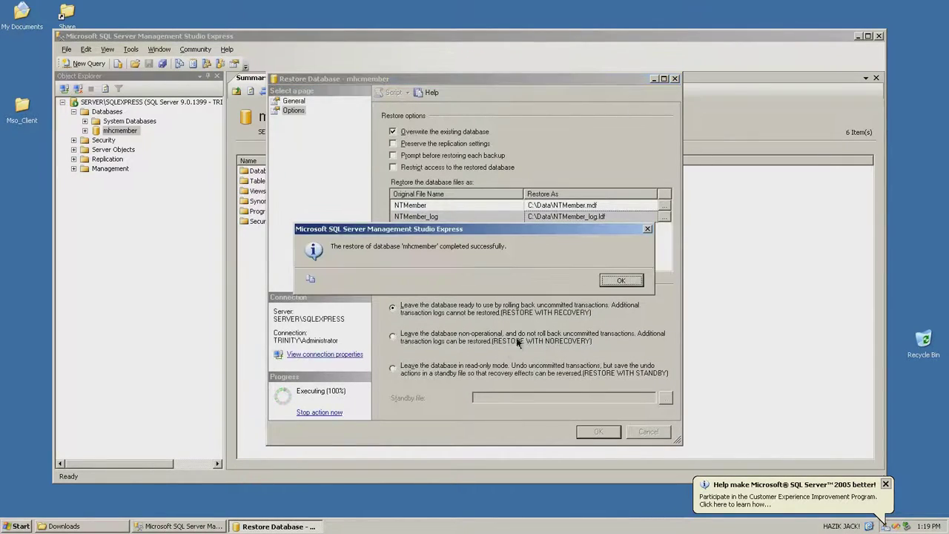
pyautogui.click(619, 280)
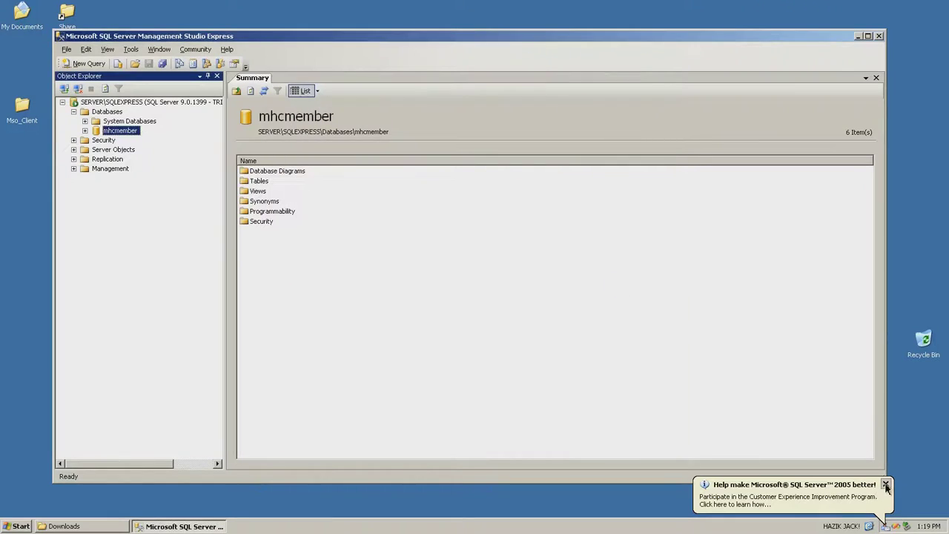
# Dismiss the feedback notice and create a new database named mhcnews
pyautogui.click(886, 486)
pyautogui.click(108, 111)
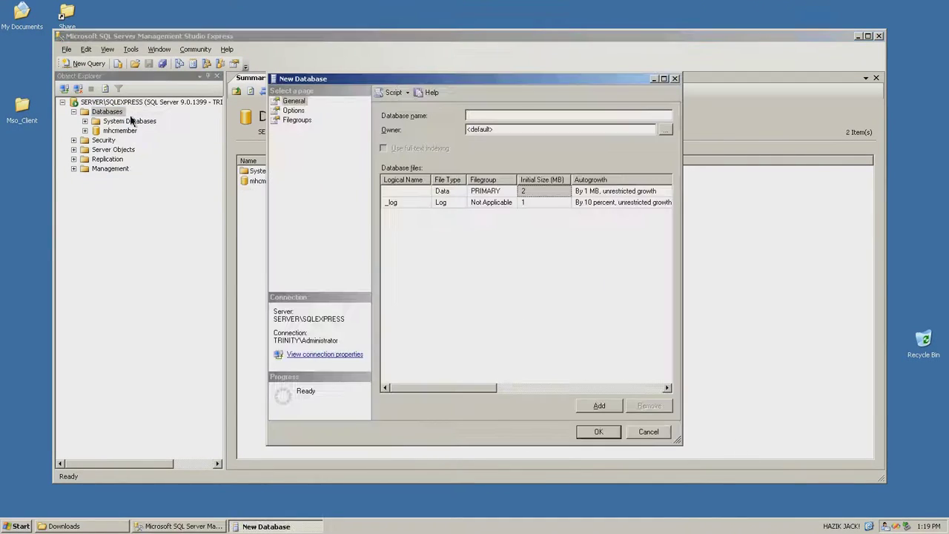
pyautogui.write('mhcnews')
pyautogui.click(598, 431)
# Start restoring mhcnews from its backup file as the restore source
pyautogui.rightClick(117, 139)
pyautogui.moveTo(141, 180)
pyautogui.moveTo(250, 220)
pyautogui.click(296, 216)
pyautogui.click(398, 237)
pyautogui.click(665, 239)
pyautogui.click(590, 228)
pyautogui.click(534, 413)
pyautogui.click(495, 347)
pyautogui.click(396, 278)
# Restore mhcnews with overwrite, data and log files relocated to C:\Data
pyautogui.click(294, 110)
pyautogui.click(393, 132)
pyautogui.click(528, 205)
pyautogui.press('Delete')
pyautogui.press('Delete')
pyautogui.press('Delete')
pyautogui.press('Delete')
pyautogui.press('Delete')
pyautogui.write('C:\\Data')
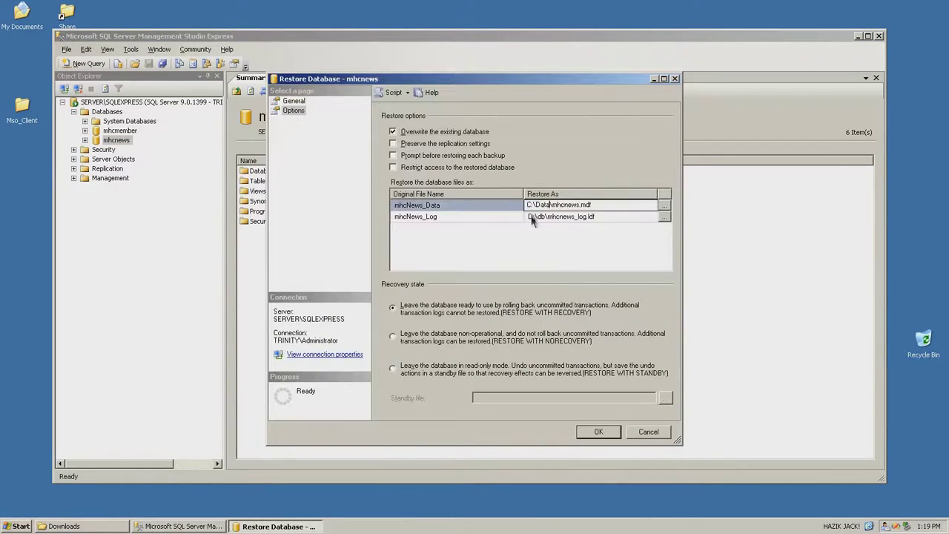
pyautogui.click(529, 215)
pyautogui.press('Delete')
pyautogui.press('Delete')
pyautogui.press('Delete')
pyautogui.press('Delete')
pyautogui.press('Delete')
pyautogui.write('C:\\Data')
pyautogui.click(598, 432)
pyautogui.click(621, 280)
# Create a new database named mhgame
pyautogui.rightClick(107, 112)
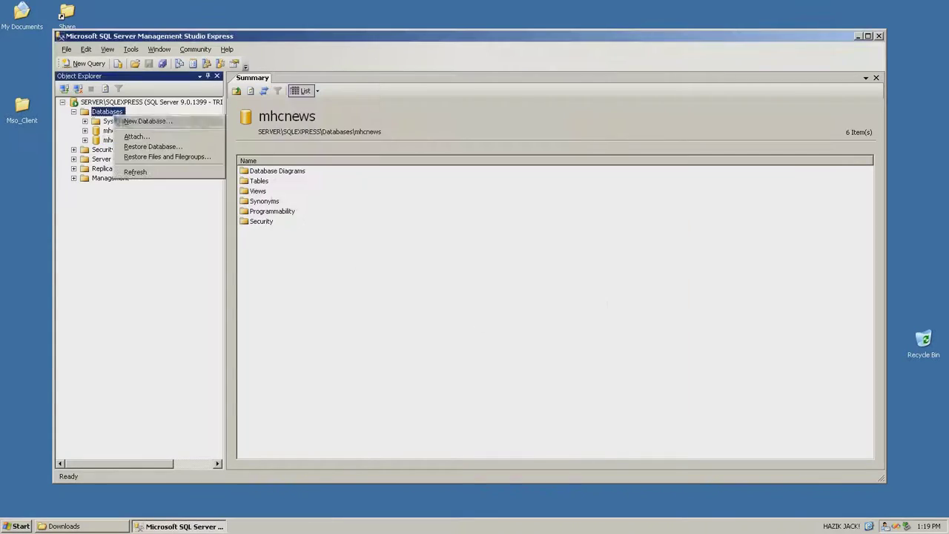
pyautogui.click(145, 120)
pyautogui.write('mhgame')
pyautogui.click(599, 432)
# Start restoring mhgame, picking the mhgame backup from the Data folder
pyautogui.rightClick(115, 149)
pyautogui.moveTo(161, 194)
pyautogui.moveTo(227, 233)
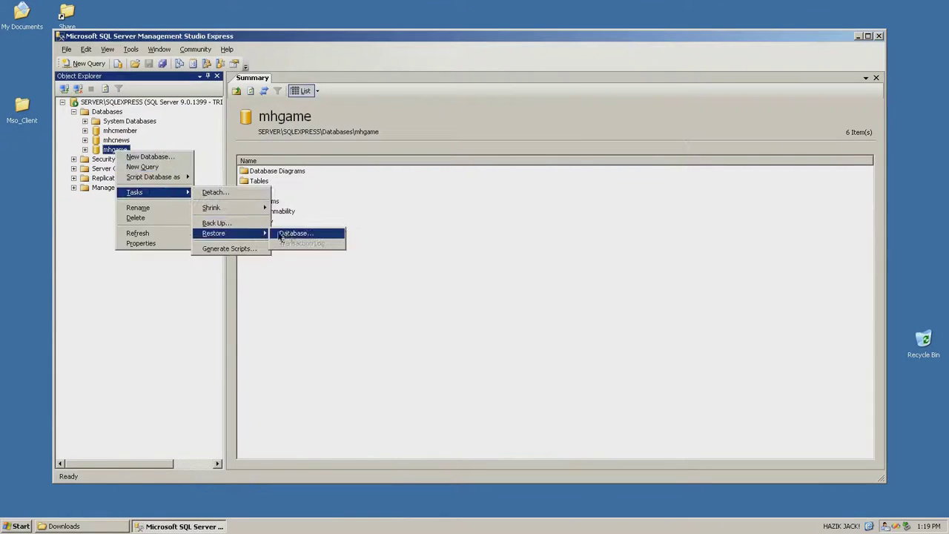
pyautogui.click(307, 233)
pyautogui.click(386, 238)
pyautogui.click(666, 239)
pyautogui.click(590, 228)
pyautogui.click(371, 134)
pyautogui.doubleClick(419, 163)
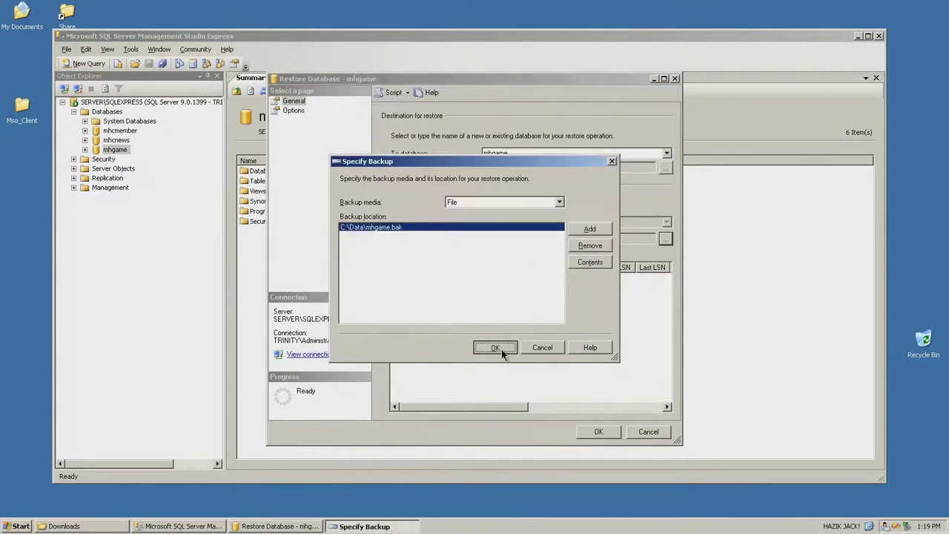
pyautogui.click(494, 345)
# Restore mhgame with overwrite, replacing the D:\db paths with C:\Data
pyautogui.click(293, 110)
pyautogui.click(393, 131)
pyautogui.moveTo(528, 205)
pyautogui.mouseDown()
pyautogui.moveTo(542, 203)
pyautogui.moveTo(542, 215)
pyautogui.mouseUp()
pyautogui.write('C:\\DataC:\\Data')
pyautogui.click(599, 432)
pyautogui.click(620, 279)
# Create a new database named mhlog
pyautogui.rightClick(112, 112)
pyautogui.click(140, 120)
pyautogui.write('mhlog')
pyautogui.click(605, 430)
# Start restoring mhlog, selecting the mhlog backup file as source
pyautogui.rightClick(111, 160)
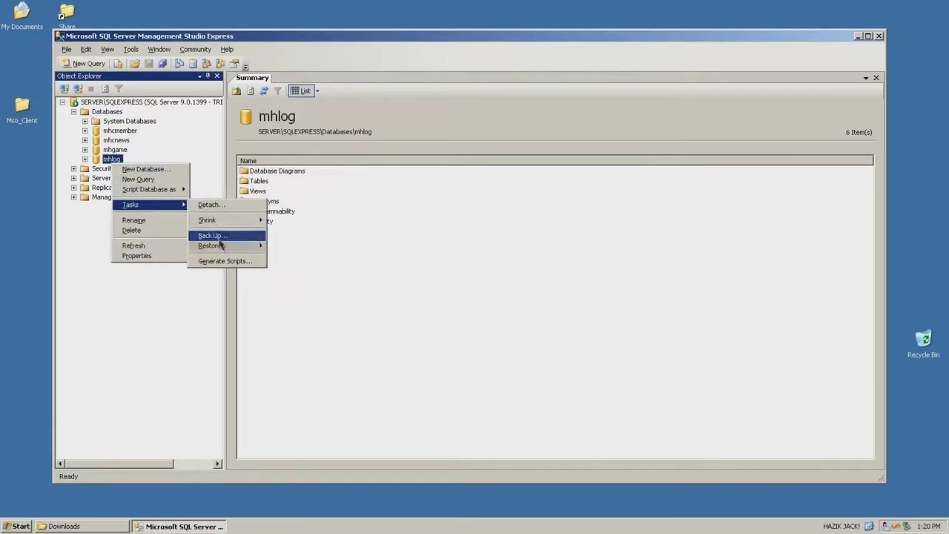
pyautogui.click(297, 236)
pyautogui.click(377, 239)
pyautogui.click(666, 239)
pyautogui.click(606, 228)
pyautogui.doubleClick(416, 172)
pyautogui.click(583, 431)
pyautogui.click(398, 279)
# Restore mhlog with its file paths changed to C:\Data, then minimize Management Studio
pyautogui.click(294, 110)
pyautogui.write('C:\\Data')
pyautogui.moveTo(527, 205)
pyautogui.mouseDown()
pyautogui.moveTo(543, 204)
pyautogui.moveTo(542, 217)
pyautogui.mouseUp()
pyautogui.write('C:\\Data')
pyautogui.click(599, 431)
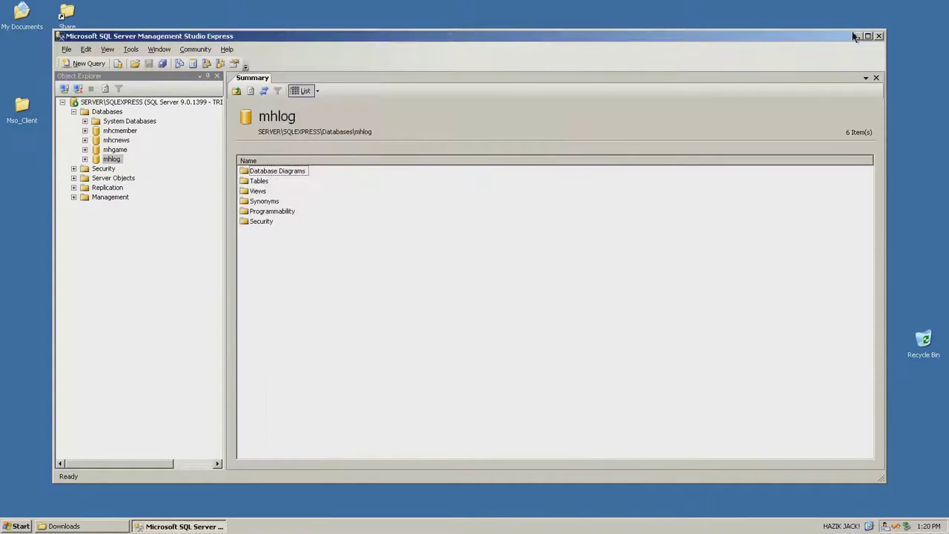
pyautogui.click(857, 37)
# Refresh the desktop and launch Data Sources (ODBC) from Start > Administrative Tools
pyautogui.rightClick(406, 236)
pyautogui.click(441, 252)
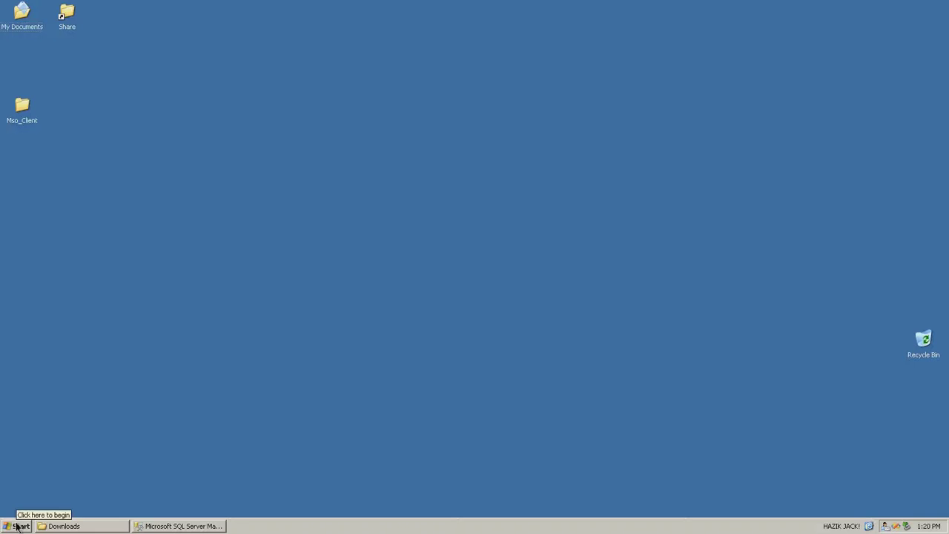
pyautogui.click(16, 526)
pyautogui.moveTo(84, 496)
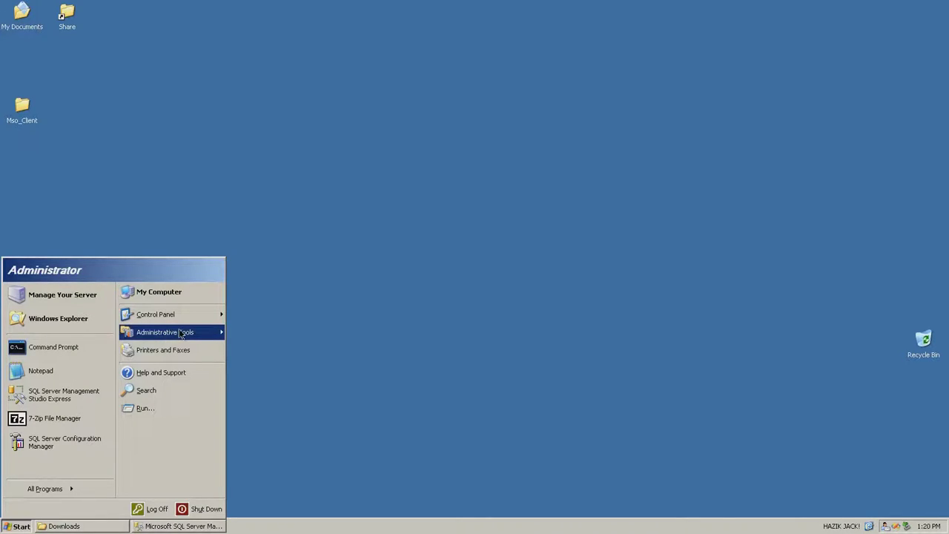
pyautogui.moveTo(183, 334)
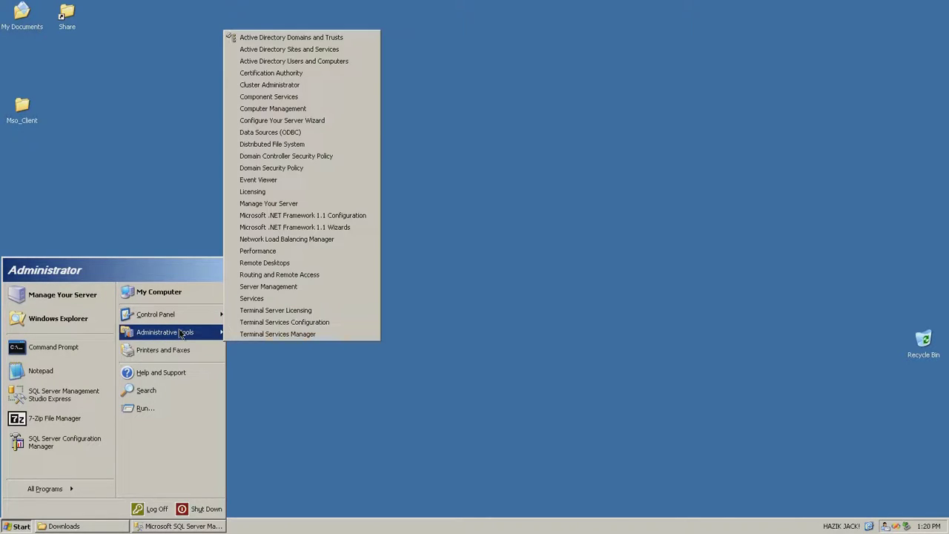
pyautogui.click(276, 134)
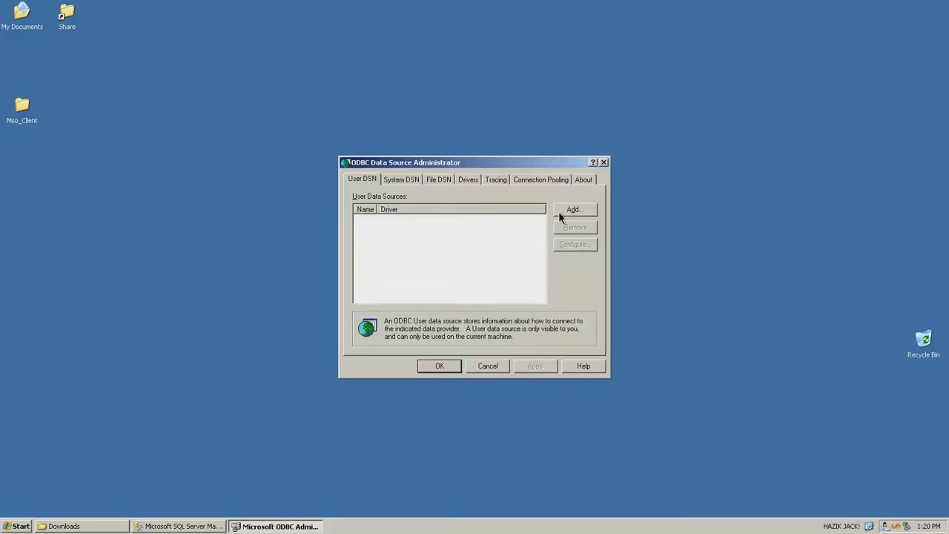
# Add a SQL Server user DSN named mhcmember, checking the server instance name
pyautogui.moveTo(554, 164); pyautogui.dragTo(502, 179)
pyautogui.click(535, 226)
pyautogui.press('s')
pyautogui.click(544, 299)
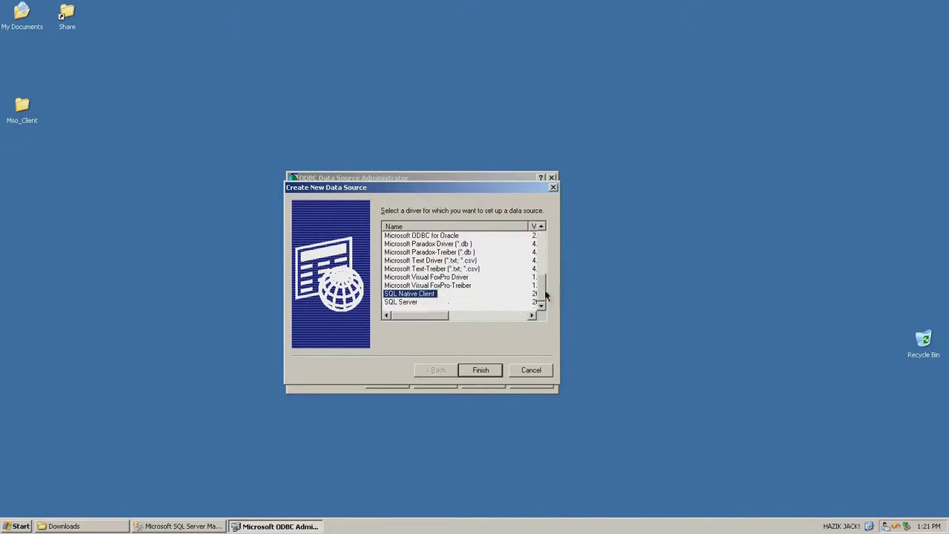
pyautogui.click(407, 302)
pyautogui.click(482, 369)
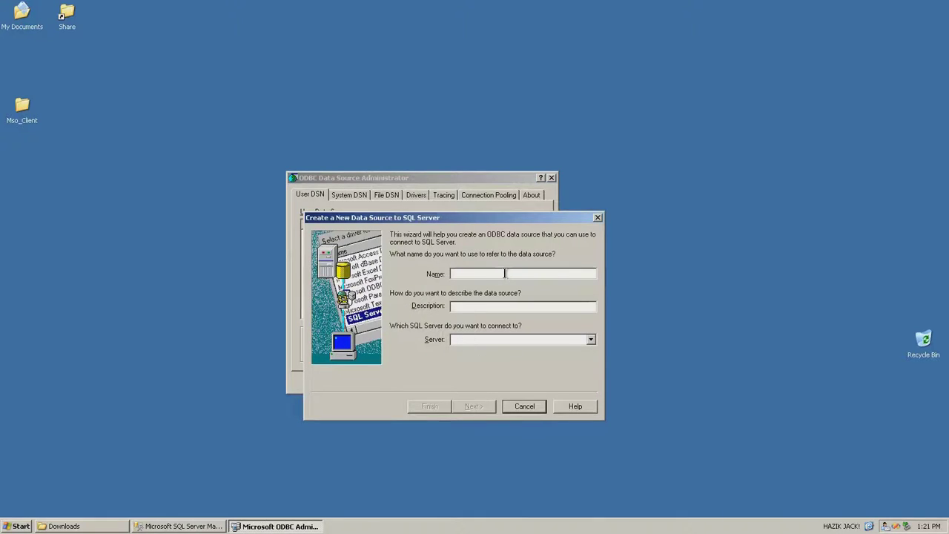
pyautogui.write('mhcmember')
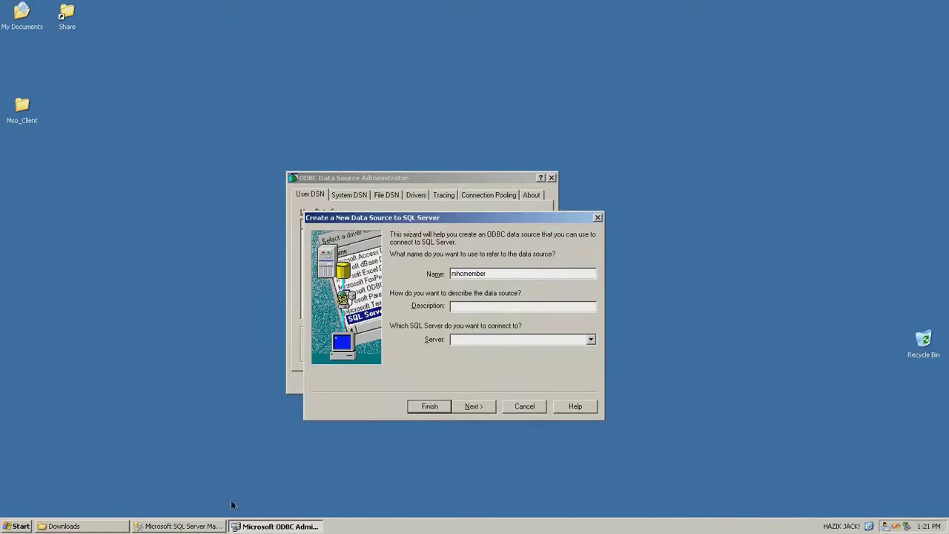
pyautogui.click(205, 526)
pyautogui.click(88, 105)
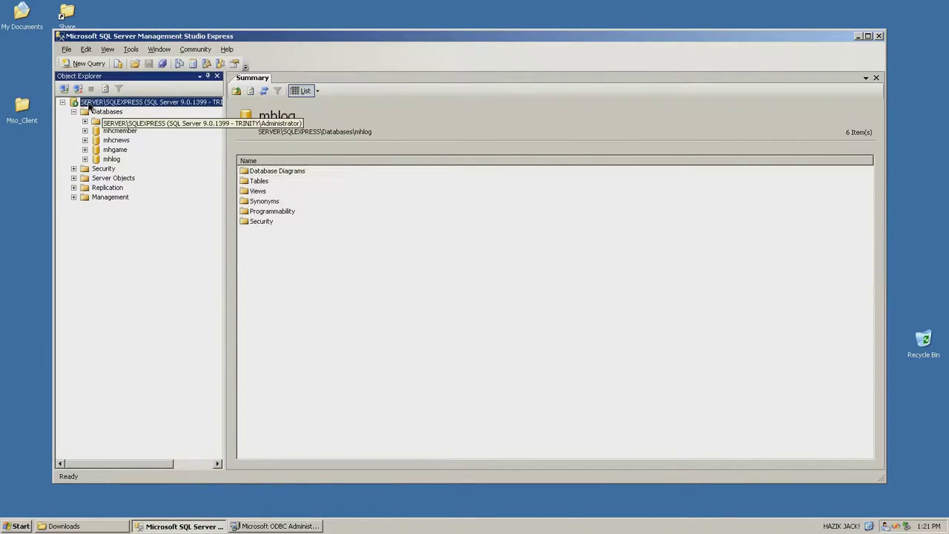
pyautogui.click(256, 526)
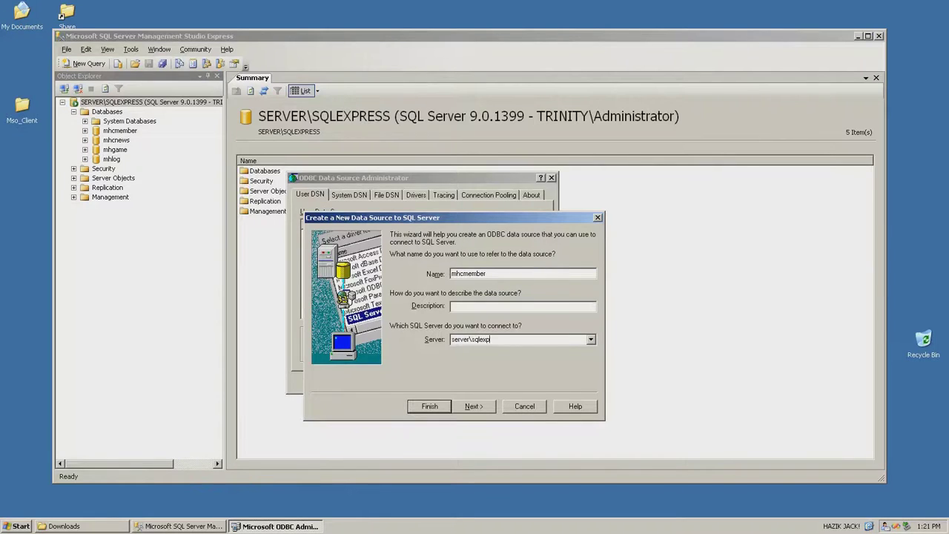
# Set the mhcmember DSN's default database and finish the wizard
pyautogui.click(475, 410)
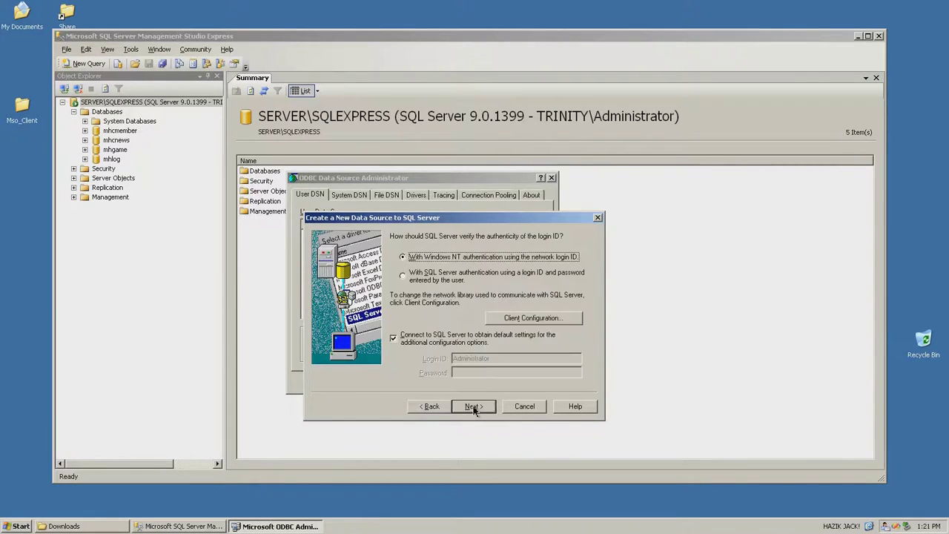
pyautogui.click(482, 408)
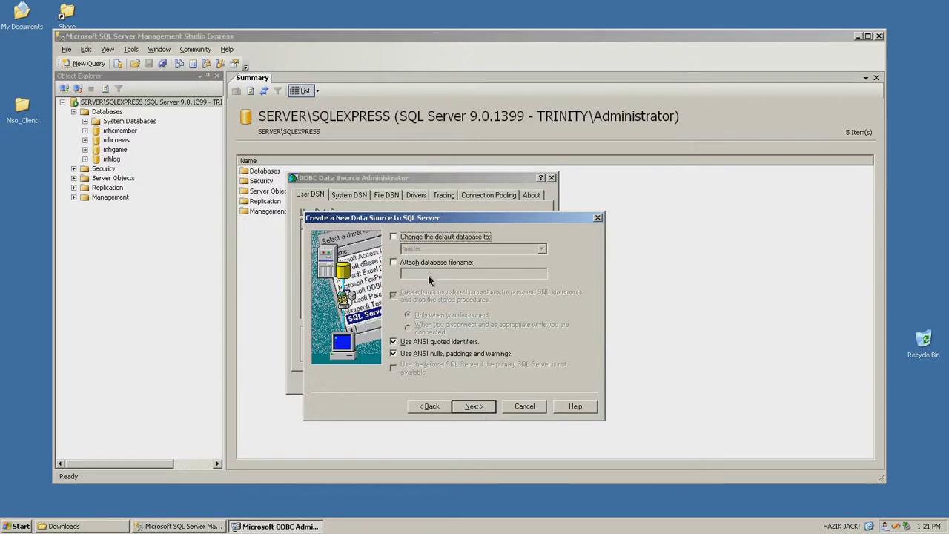
pyautogui.click(445, 236)
pyautogui.click(541, 250)
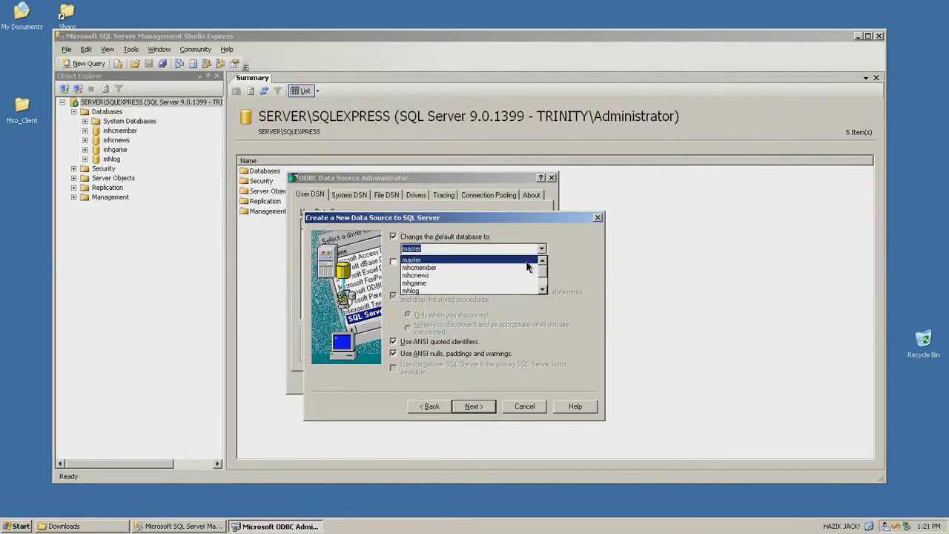
pyautogui.click(527, 268)
pyautogui.click(468, 407)
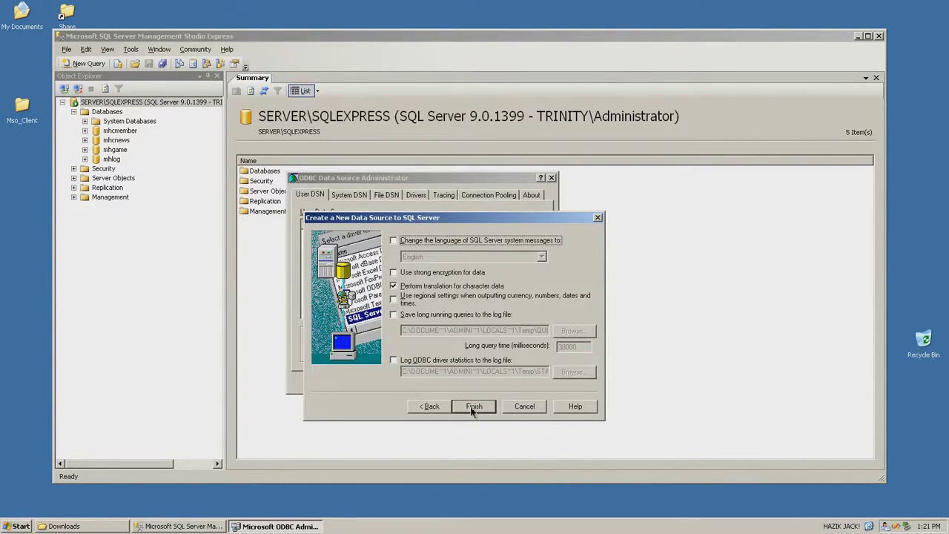
pyautogui.click(473, 407)
# Test the mhcmember connection successfully and save the data source
pyautogui.hotkey('alt', 't')
pyautogui.moveTo(373, 312); pyautogui.dragTo(387, 309)
pyautogui.moveTo(479, 310); pyautogui.dragTo(349, 307)
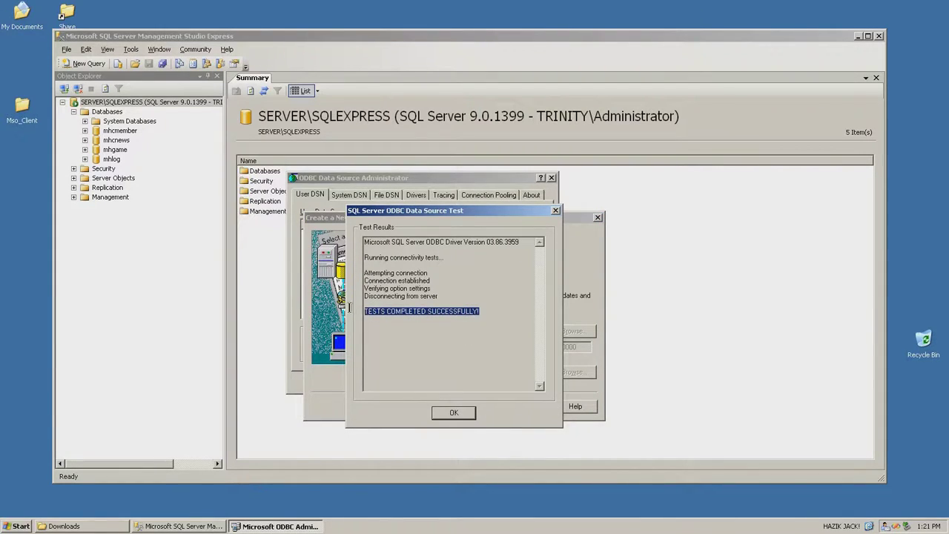
pyautogui.click(445, 412)
pyautogui.click(496, 408)
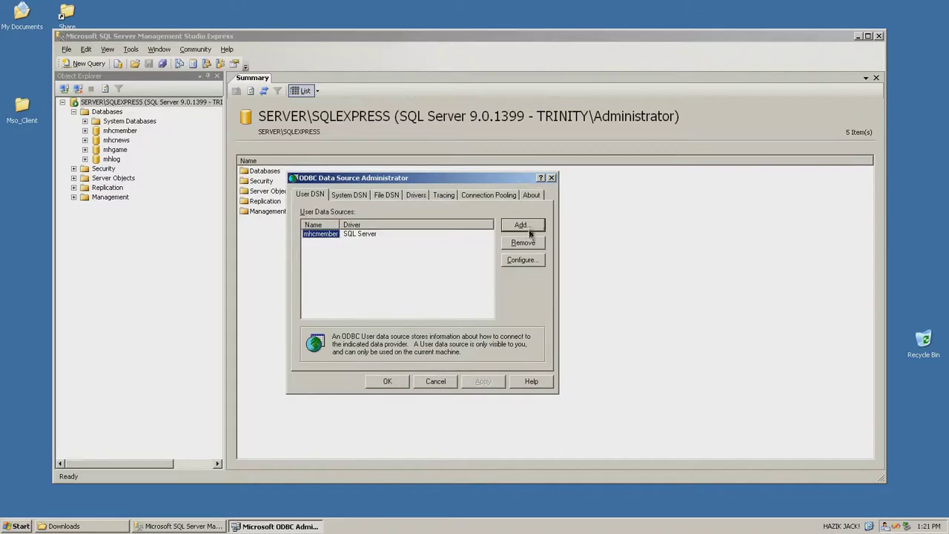
# Add SQL Server DSN mhcnews on server\sqlexpress with mhcnews as default database
pyautogui.click(523, 225)
pyautogui.click(418, 305)
pyautogui.click(481, 369)
pyautogui.write('mhcnewsserver\\sqlexpress')
pyautogui.click(473, 406)
pyautogui.click(473, 406)
pyautogui.click(393, 236)
pyautogui.click(474, 405)
pyautogui.click(430, 406)
pyautogui.click(445, 413)
pyautogui.click(495, 408)
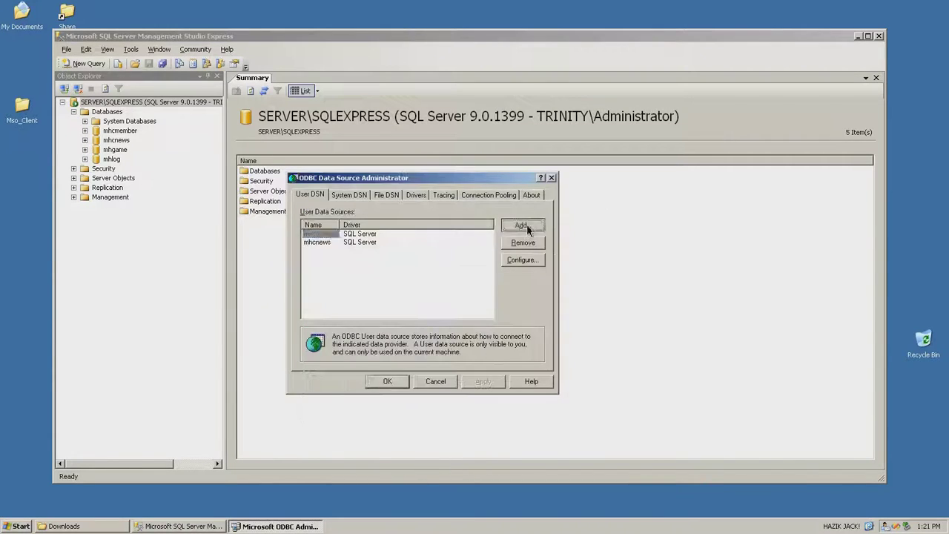
pyautogui.click(523, 225)
# Add SQL Server DSN mhgame on server\sqlexpress with mhgame as default database
pyautogui.click(417, 304)
pyautogui.click(480, 370)
pyautogui.write('mhgameserver\\sqlexpress')
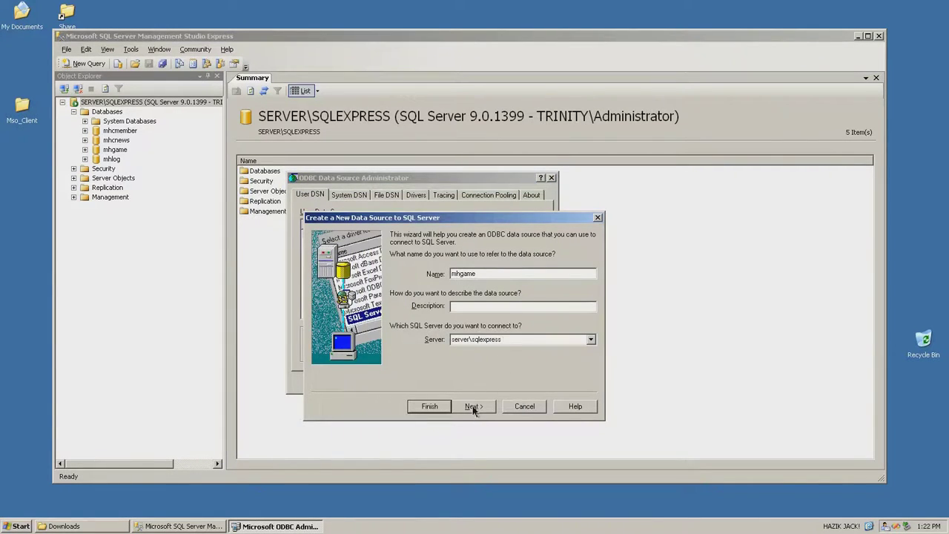
pyautogui.click(473, 405)
pyautogui.click(473, 406)
pyautogui.click(546, 249)
pyautogui.click(475, 277)
# Add and test DSN mhlog on server\sqlexpress, default database mhlog, then close the administrator
pyautogui.click(473, 405)
pyautogui.click(430, 406)
pyautogui.click(497, 412)
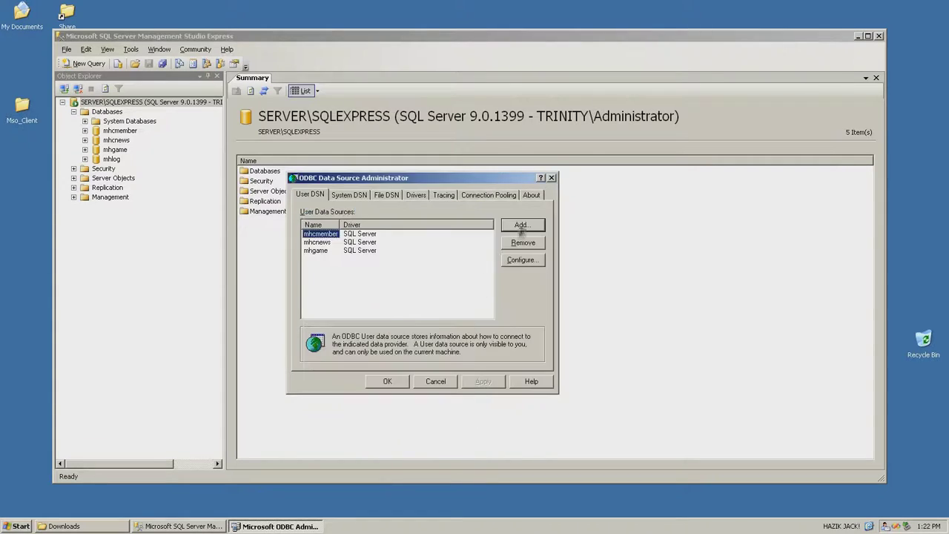
pyautogui.click(523, 225)
pyautogui.click(418, 305)
pyautogui.click(481, 370)
pyautogui.write('mhlogserver\\sqlexpress')
pyautogui.click(473, 406)
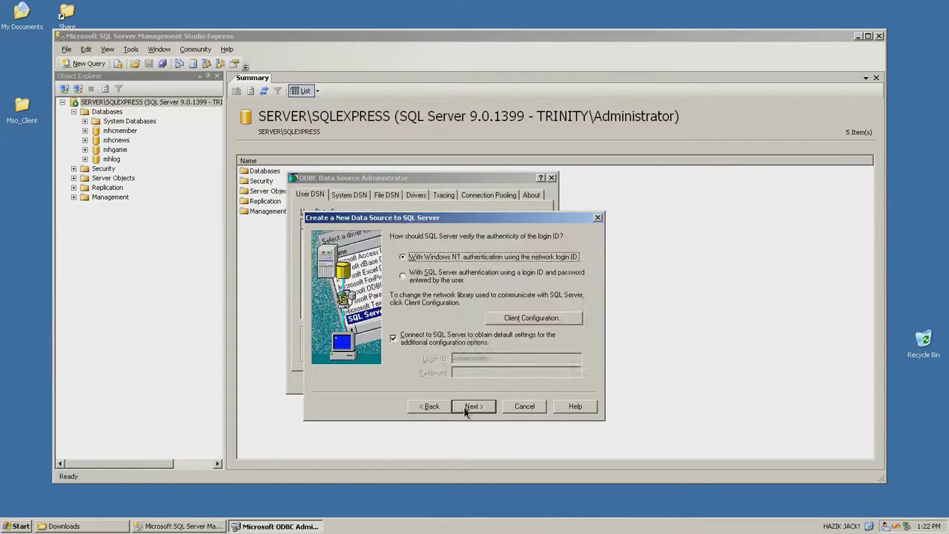
pyautogui.click(473, 406)
pyautogui.click(545, 249)
pyautogui.click(475, 287)
pyautogui.click(474, 406)
pyautogui.click(473, 407)
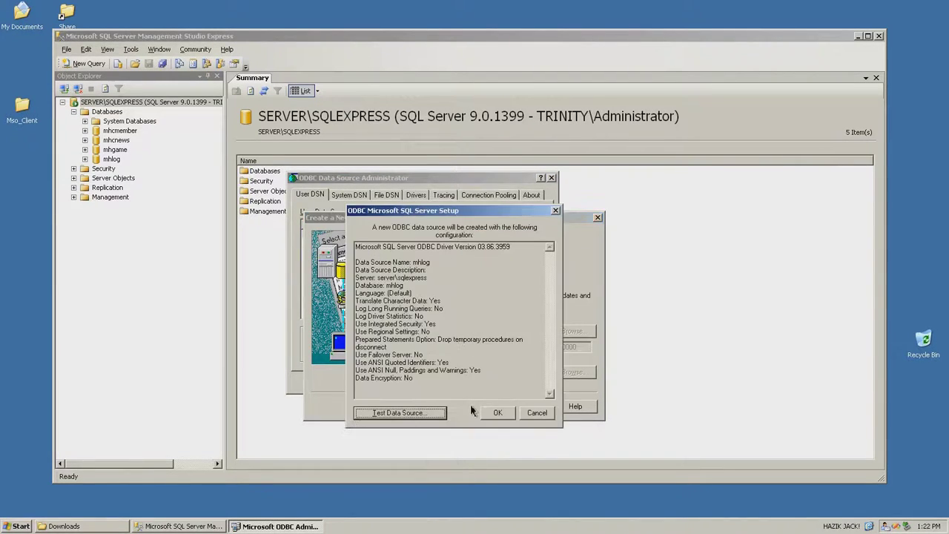
pyautogui.click(420, 414)
pyautogui.click(486, 410)
pyautogui.click(487, 413)
pyautogui.click(386, 382)
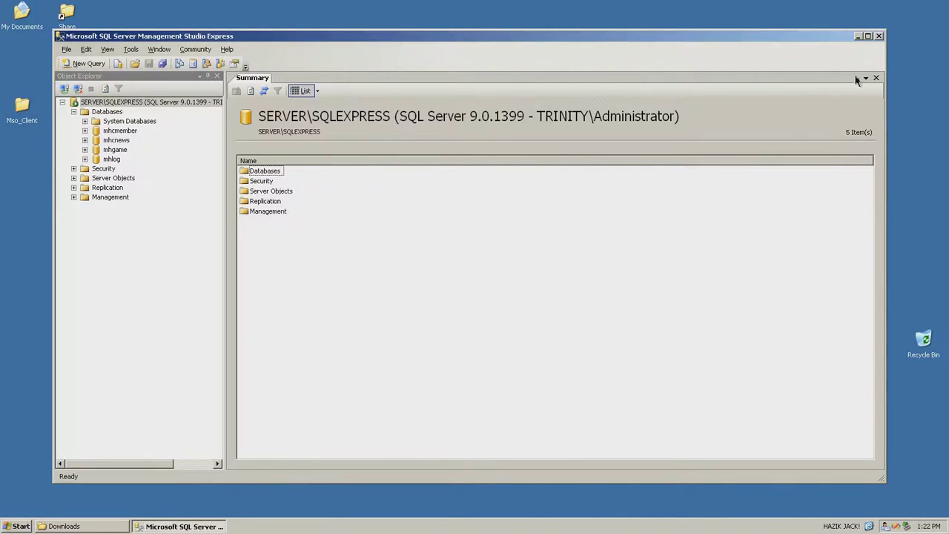
# Open the Mso_Server.rar archive from the Downloads folder in 7-Zip
pyautogui.click(858, 35)
pyautogui.rightClick(346, 252)
pyautogui.click(400, 270)
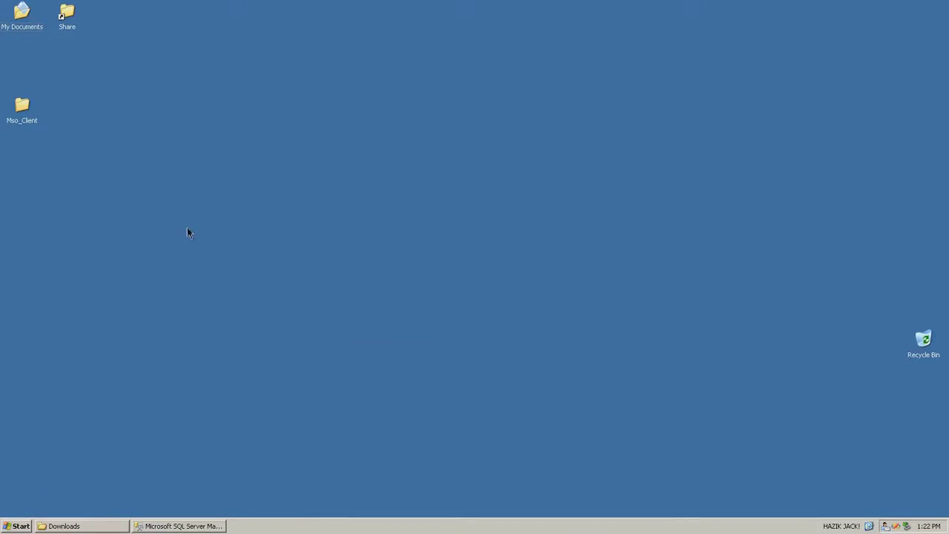
pyautogui.click(72, 527)
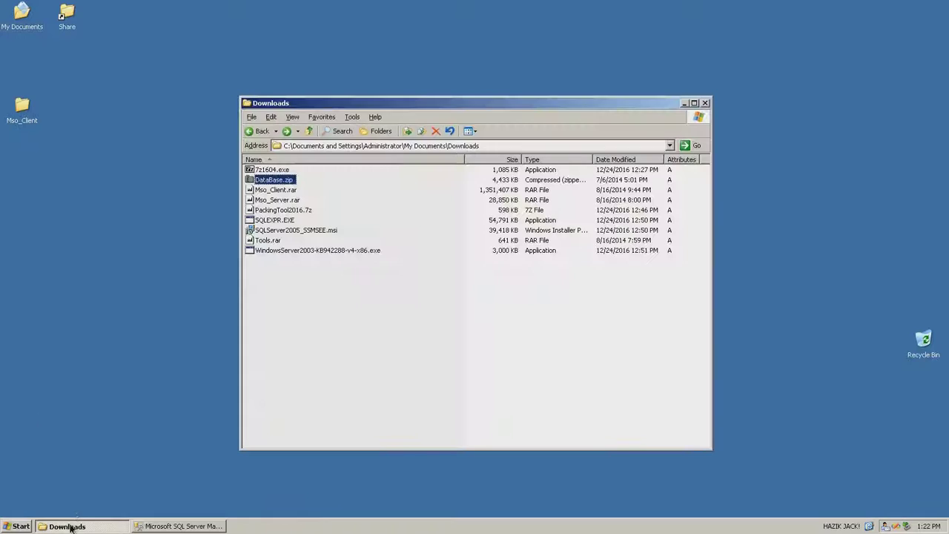
pyautogui.click(280, 200)
pyautogui.doubleClick(278, 201)
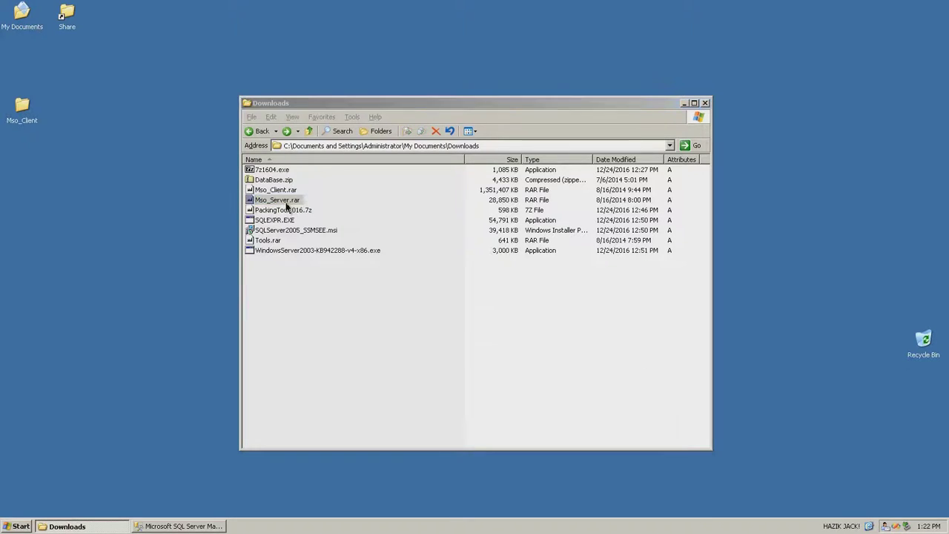
pyautogui.moveTo(295, 55); pyautogui.dragTo(425, 73)
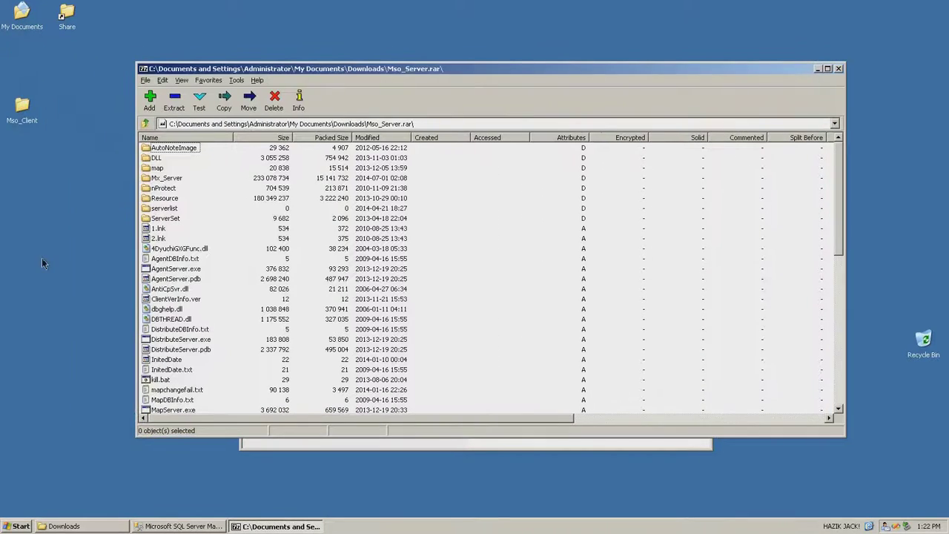
# Create a new desktop folder named 'server' and open it
pyautogui.rightClick(42, 258)
pyautogui.moveTo(82, 327)
pyautogui.click(150, 332)
pyautogui.write('server')
pyautogui.press('Return')
pyautogui.moveTo(68, 248); pyautogui.dragTo(21, 202)
pyautogui.doubleClick(21, 199)
# Copy all Mso_Server.rar contents into the server folder, then close that folder
pyautogui.click(524, 291)
pyautogui.hotkey('ctrl', 'a')
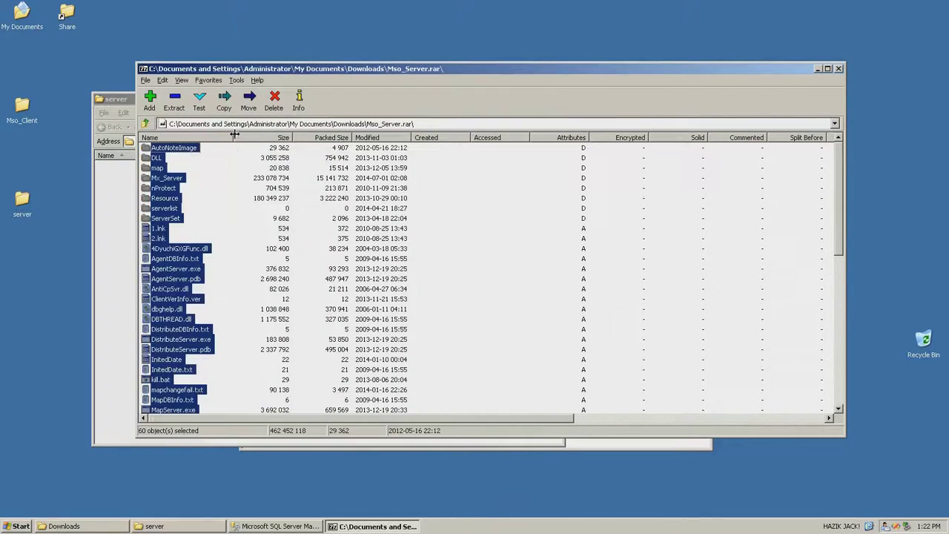
pyautogui.moveTo(312, 70); pyautogui.dragTo(336, 77)
pyautogui.moveTo(192, 209); pyautogui.dragTo(125, 250)
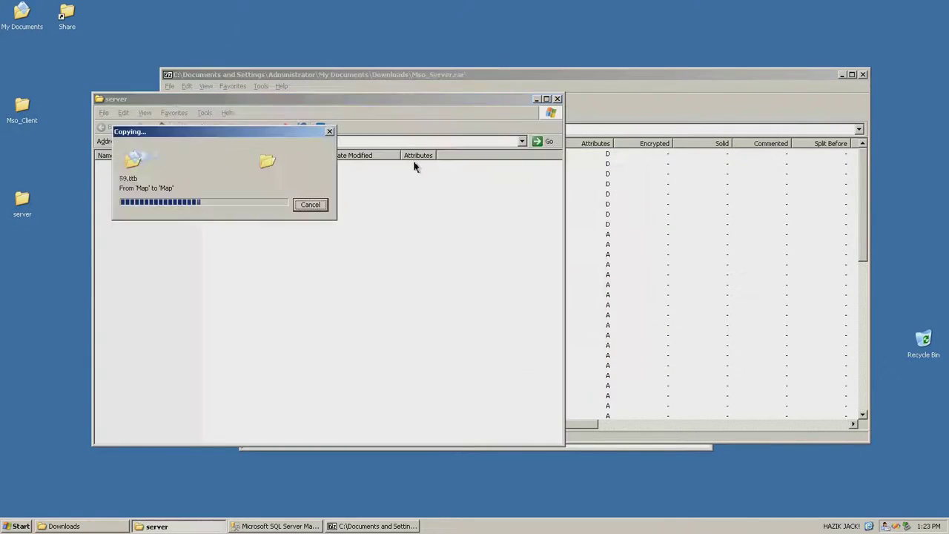
pyautogui.click(63, 526)
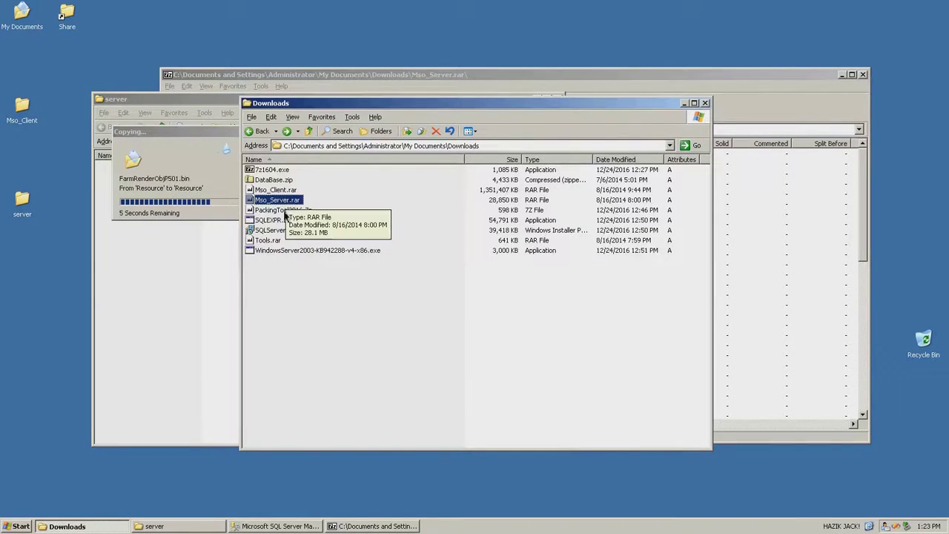
pyautogui.click(204, 195)
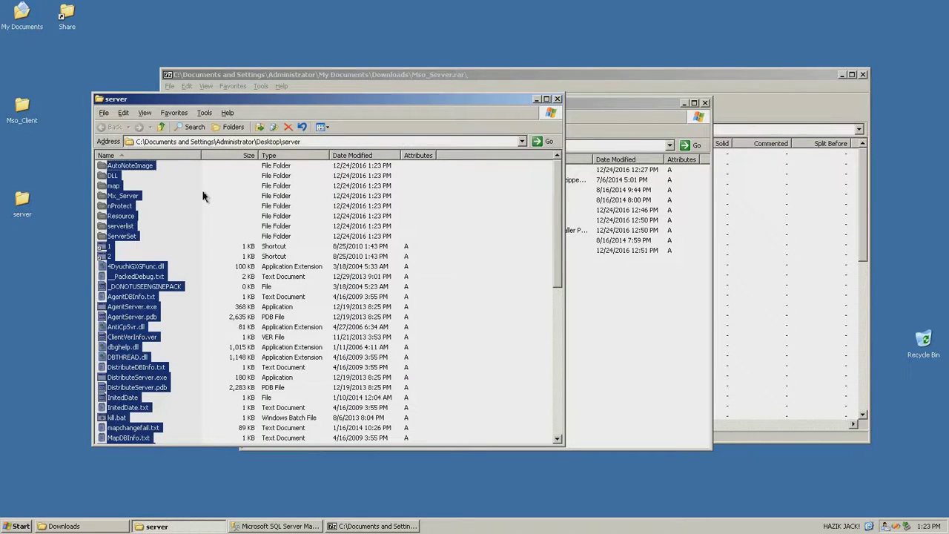
pyautogui.click(243, 198)
pyautogui.click(558, 98)
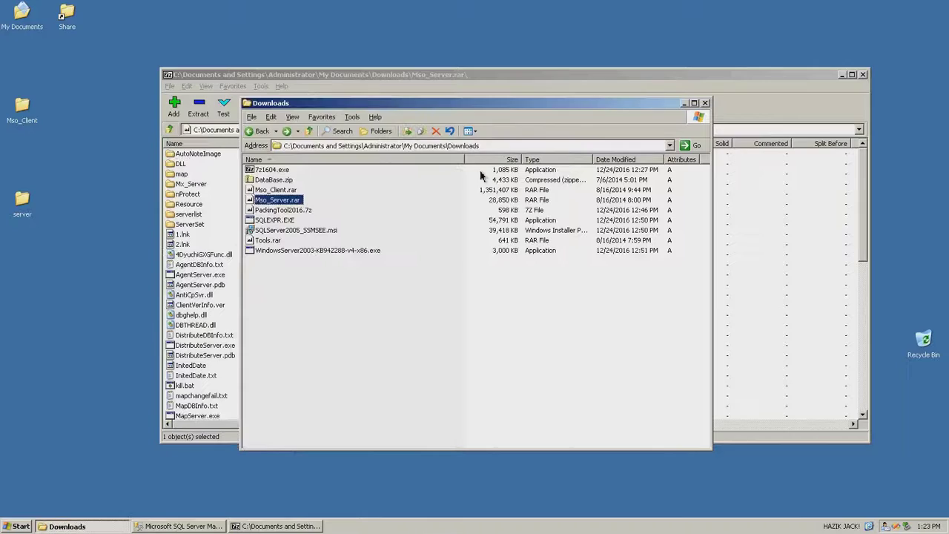
pyautogui.click(347, 335)
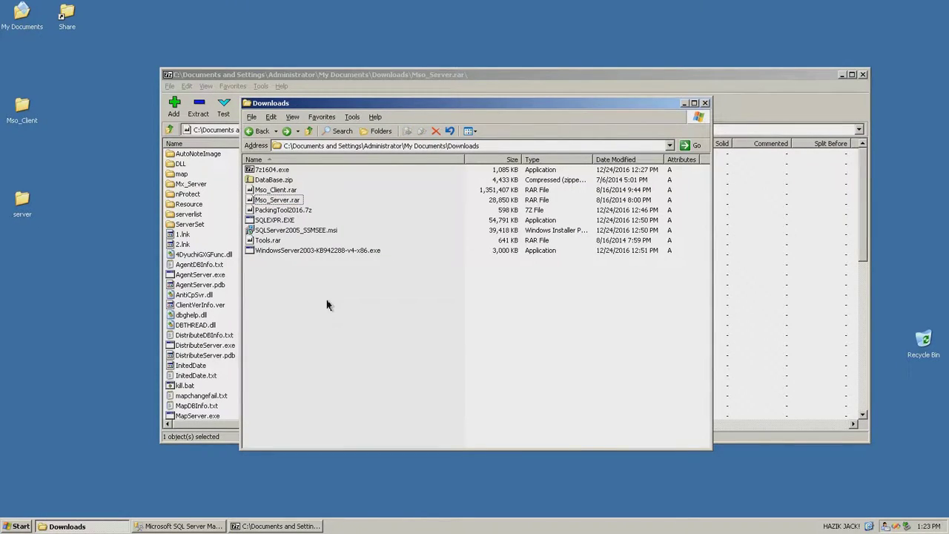
# Extract PackingTool2016.exe from PackingTool2016.7z to the desktop and close both archive windows
pyautogui.click(290, 212)
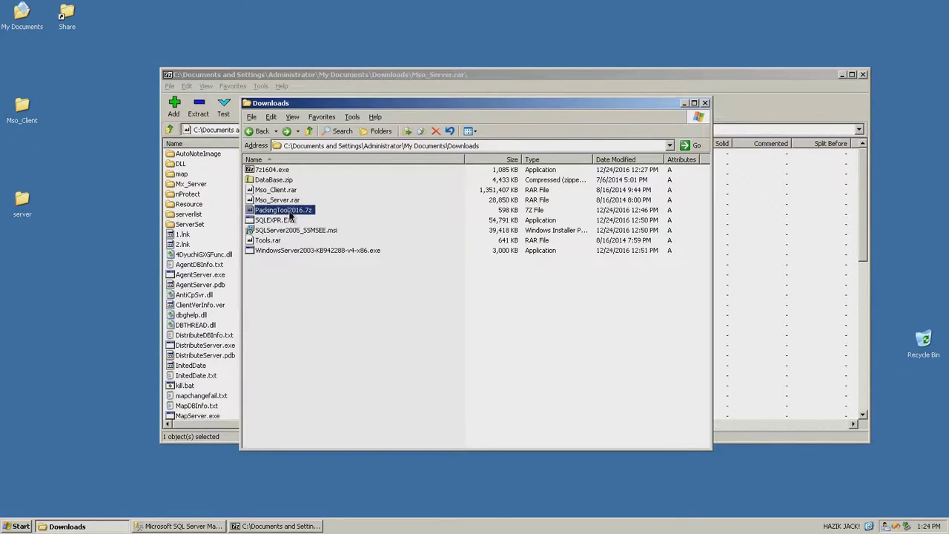
pyautogui.doubleClick(290, 213)
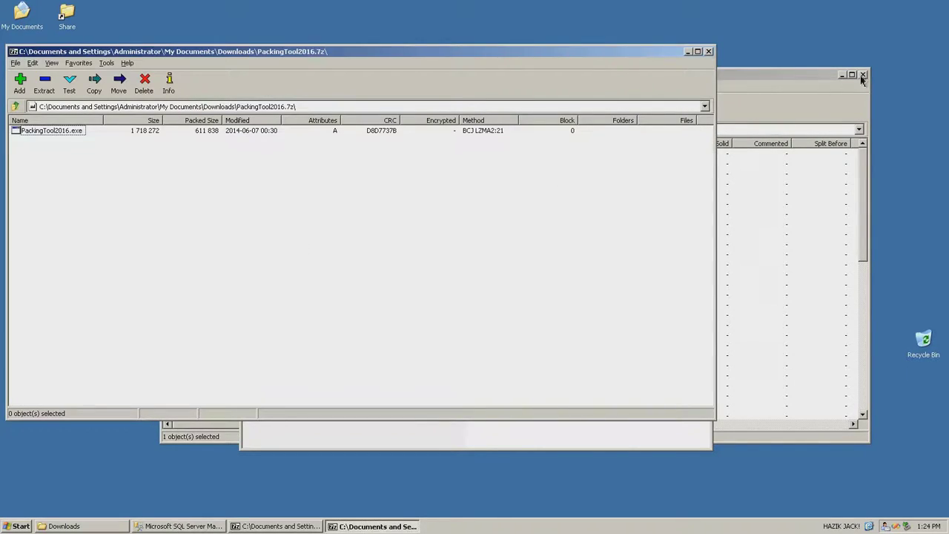
pyautogui.click(863, 75)
pyautogui.moveTo(514, 54); pyautogui.dragTo(626, 69)
pyautogui.moveTo(170, 148); pyautogui.dragTo(48, 299)
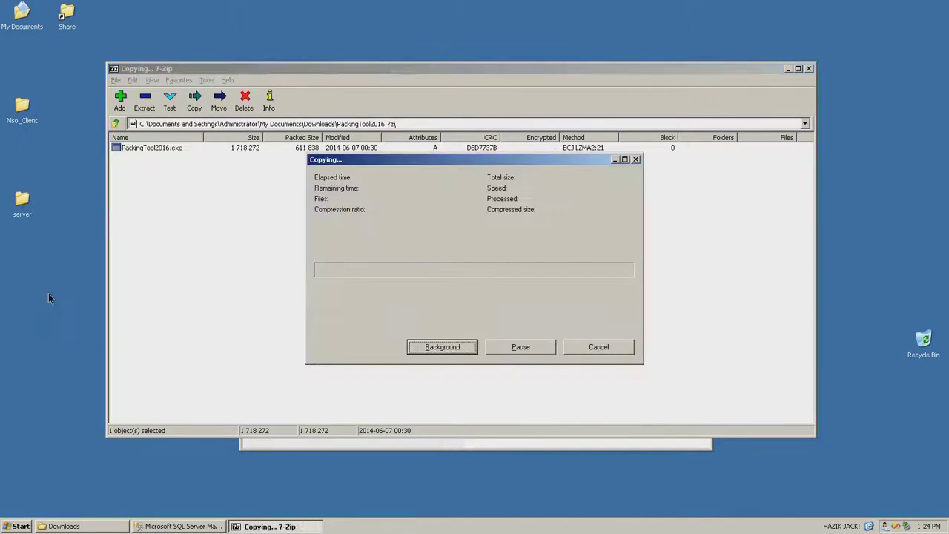
pyautogui.click(669, 146)
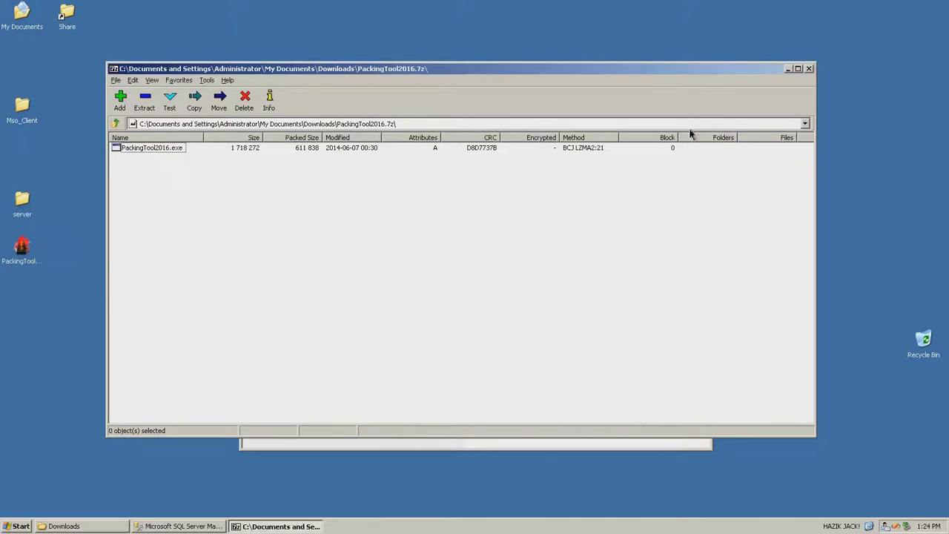
pyautogui.click(809, 69)
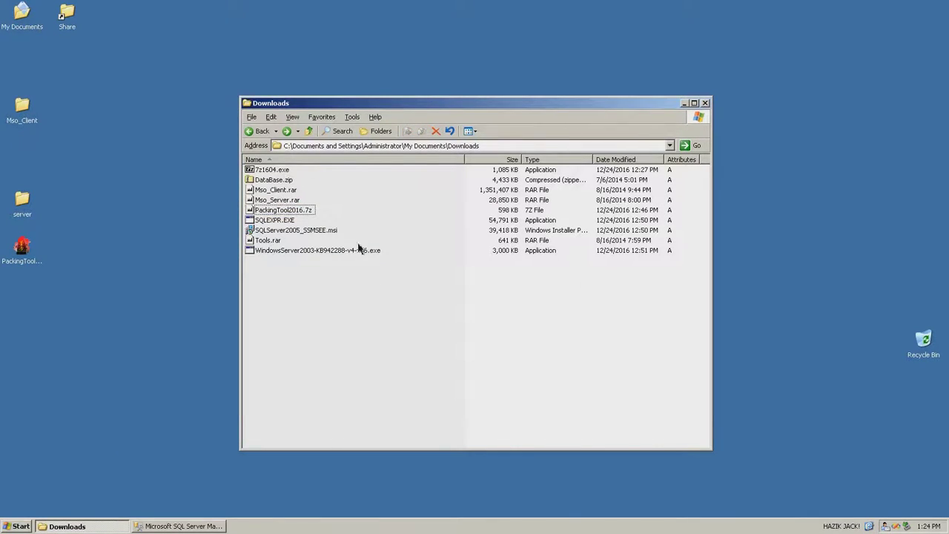
# Open the DLL folder inside the desktop server folder
pyautogui.click(706, 104)
pyautogui.rightClick(535, 188)
pyautogui.click(454, 207)
pyautogui.doubleClick(20, 208)
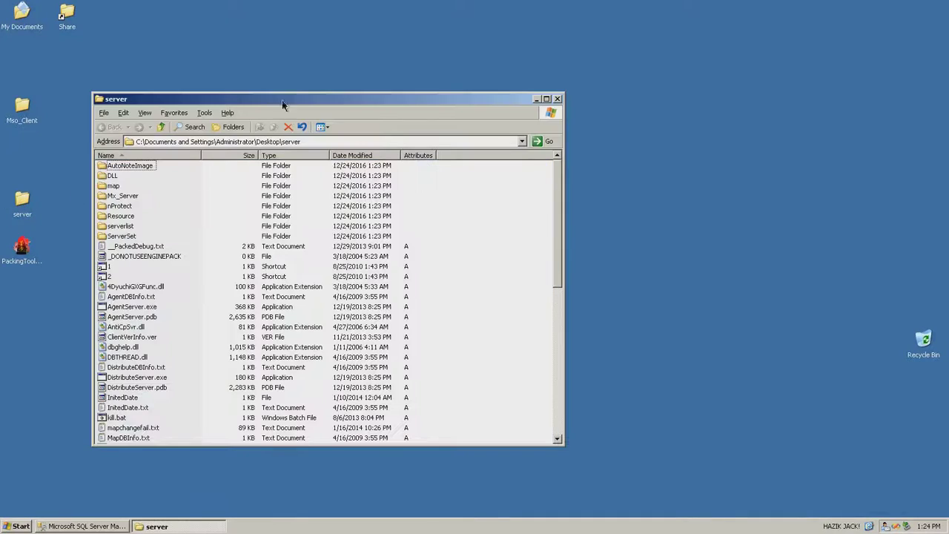
pyautogui.moveTo(291, 94); pyautogui.dragTo(342, 94)
pyautogui.doubleClick(164, 176)
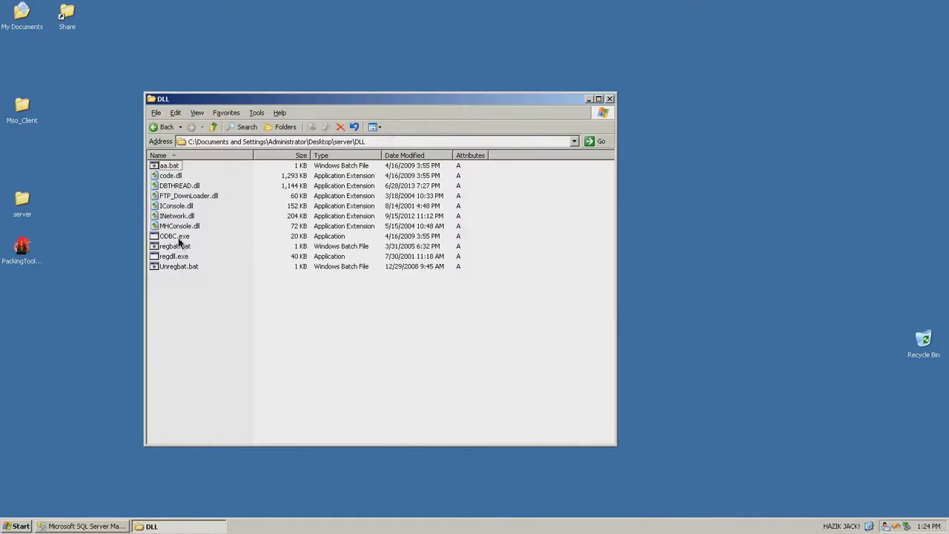
# Check regbat.bat in Notepad, run it to register the DLLs, and return to server
pyautogui.click(180, 247)
pyautogui.rightClick(172, 247)
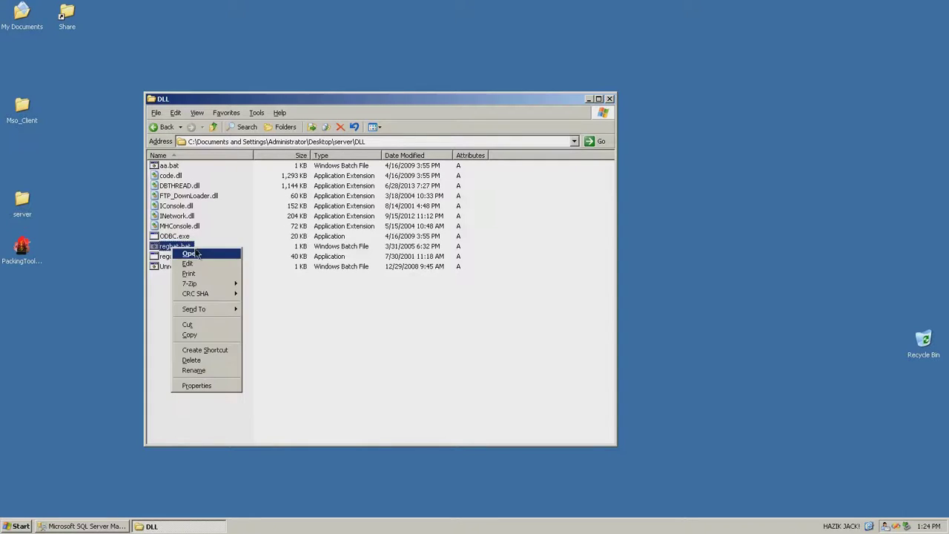
pyautogui.click(187, 264)
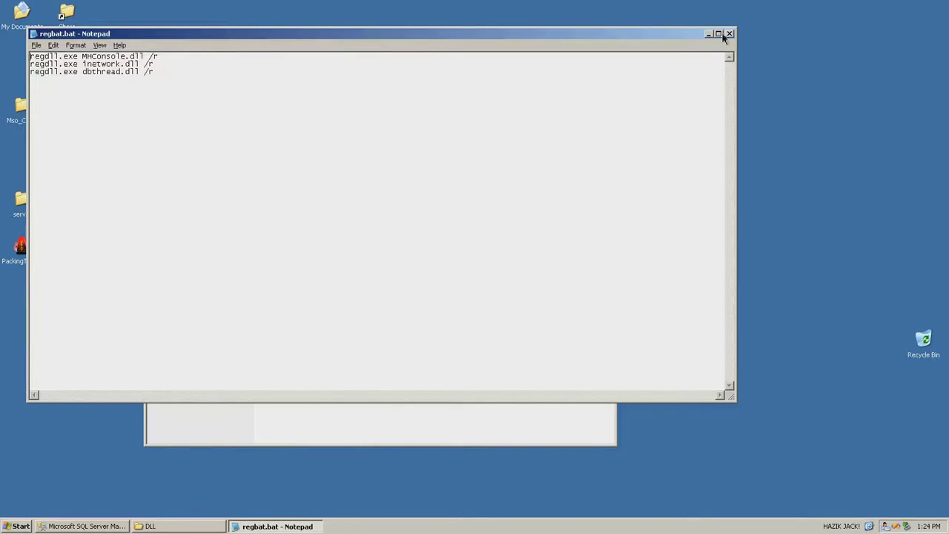
pyautogui.click(731, 34)
pyautogui.doubleClick(176, 247)
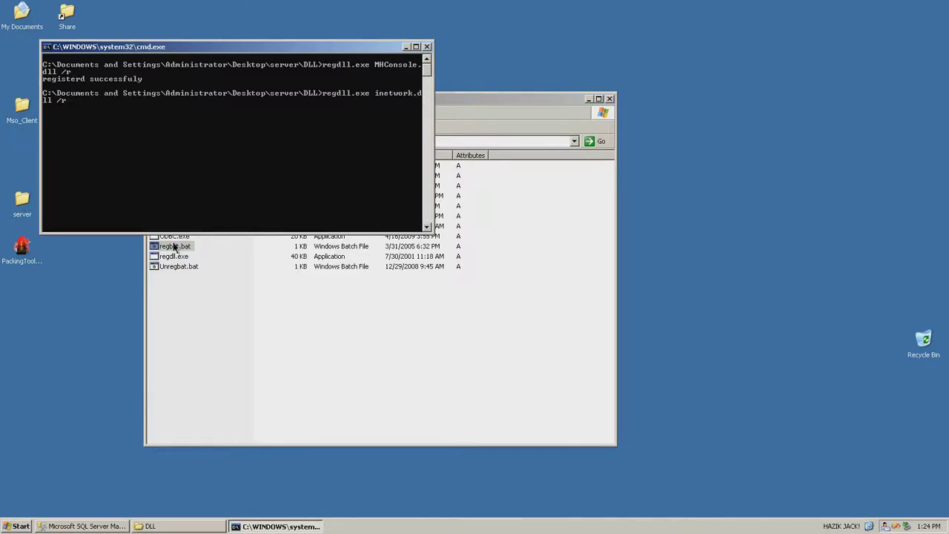
pyautogui.moveTo(286, 100); pyautogui.dragTo(307, 99)
pyautogui.click(235, 124)
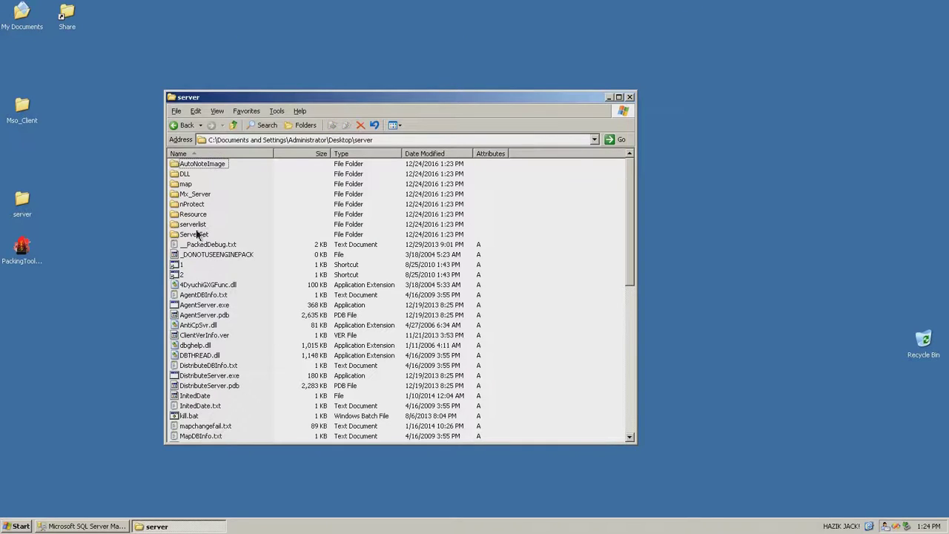
# Locate and select IP修改工具.exe in server\Mx_Server\ServerSet\0
pyautogui.doubleClick(194, 233)
pyautogui.doubleClick(182, 164)
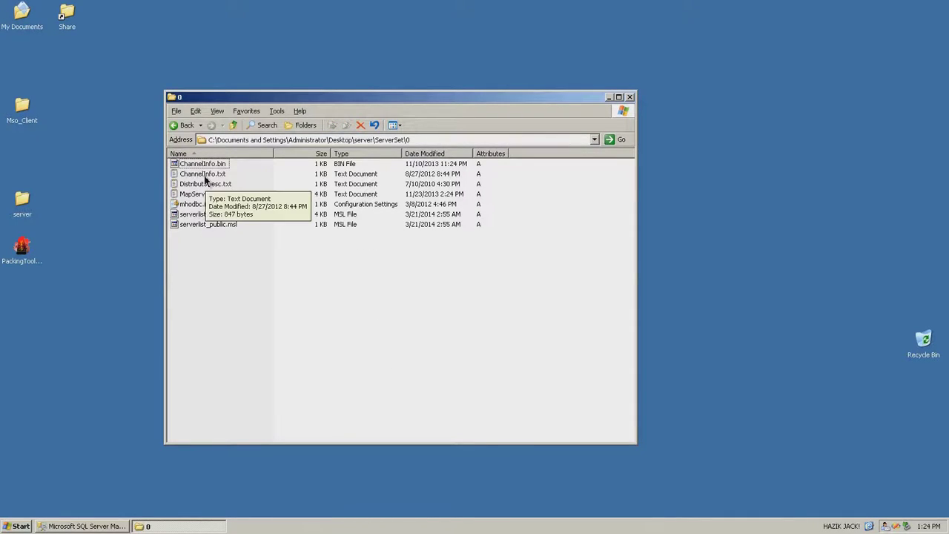
pyautogui.press('BackSpace')
pyautogui.press('BackSpace')
pyautogui.doubleClick(193, 194)
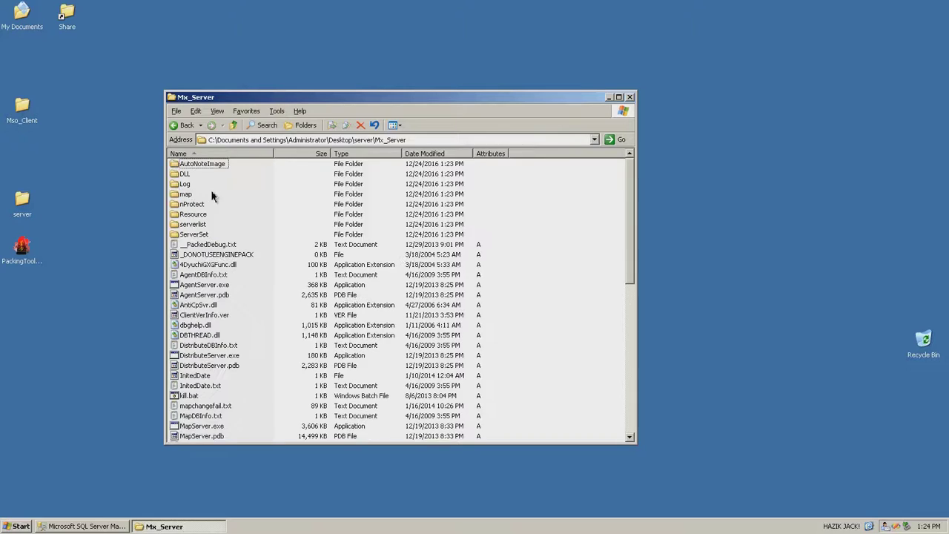
pyautogui.doubleClick(194, 233)
pyautogui.doubleClick(183, 164)
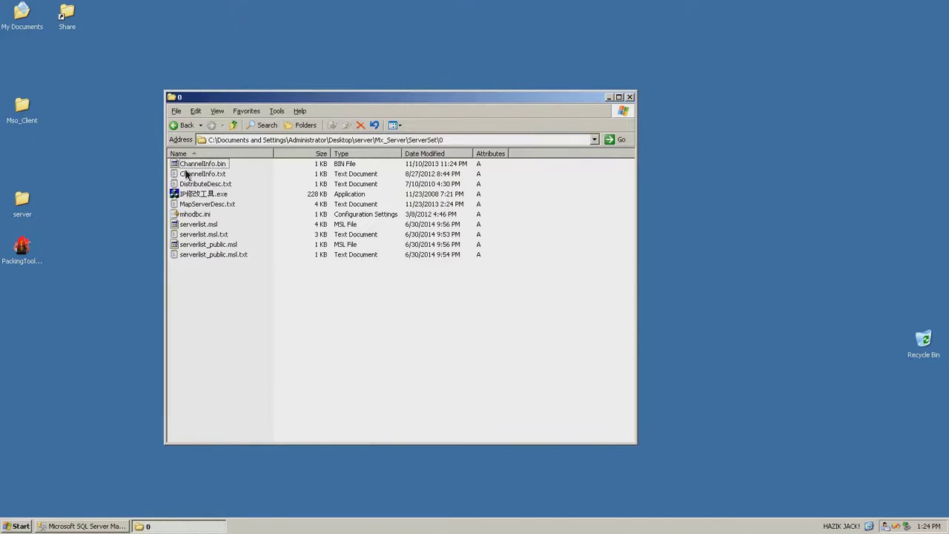
pyautogui.click(205, 195)
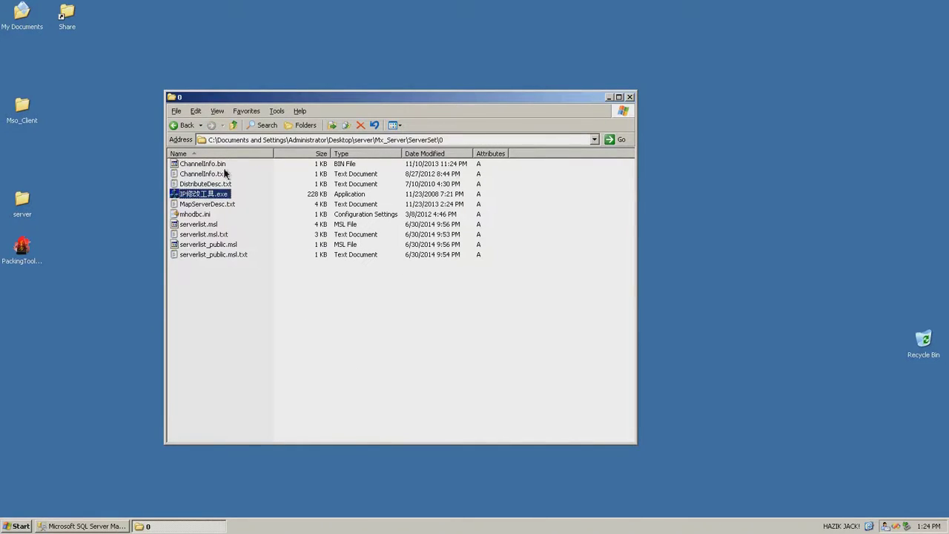
# Paste IP修改工具.exe into the server\ServerSet\0 folder
pyautogui.click(234, 125)
pyautogui.click(234, 125)
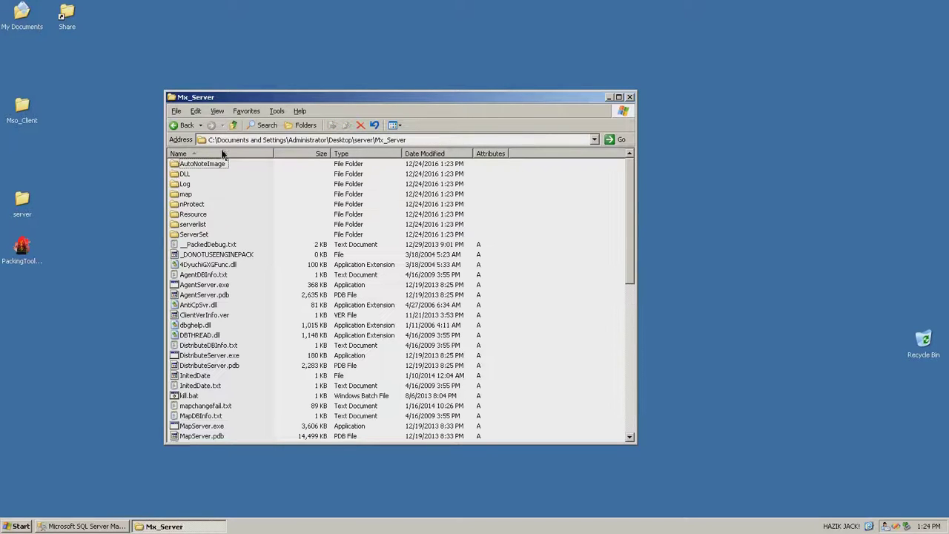
pyautogui.click(234, 125)
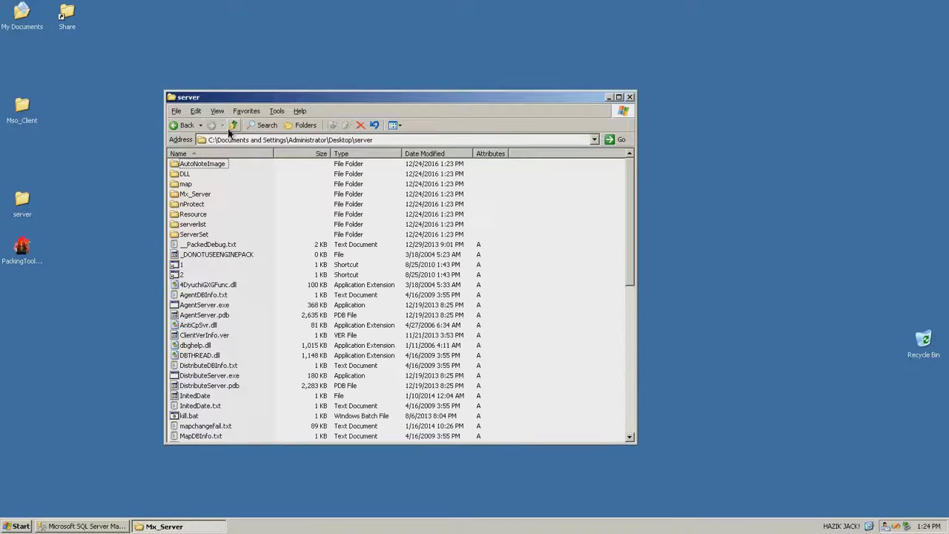
pyautogui.doubleClick(190, 224)
pyautogui.doubleClick(181, 166)
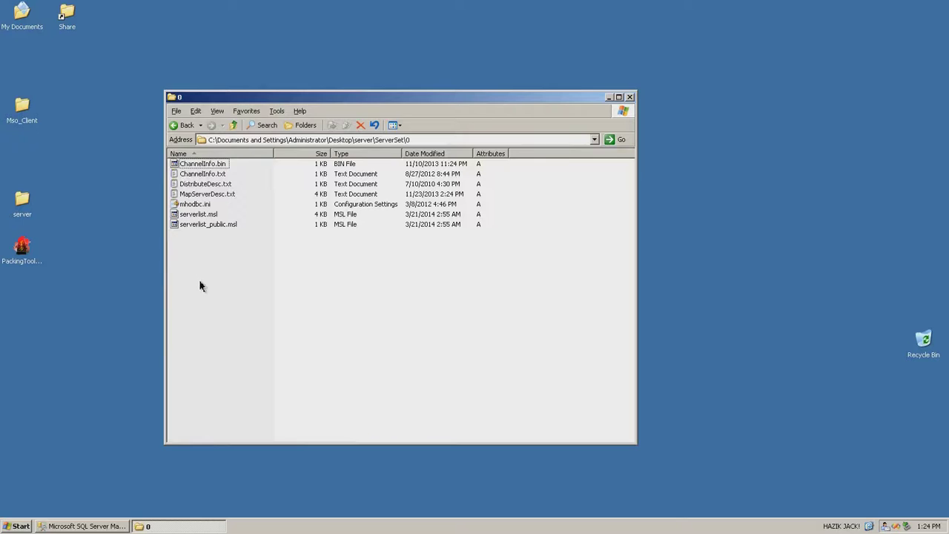
pyautogui.hotkey('ctrl', 'v')
# Run IP修改工具.exe to load both serverlist files, generating text versions, then close it
pyautogui.doubleClick(213, 236)
pyautogui.click(229, 377)
pyautogui.doubleClick(406, 180)
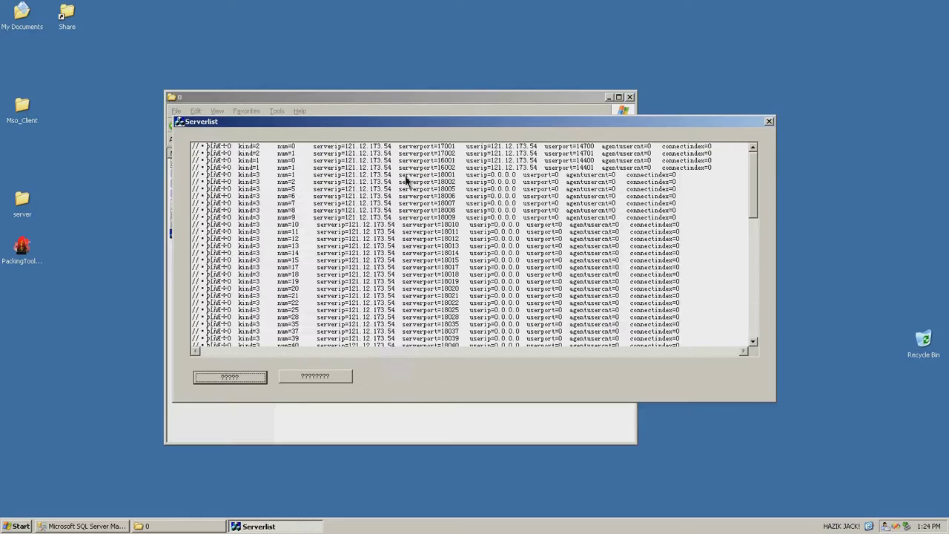
pyautogui.click(255, 377)
pyautogui.doubleClick(407, 191)
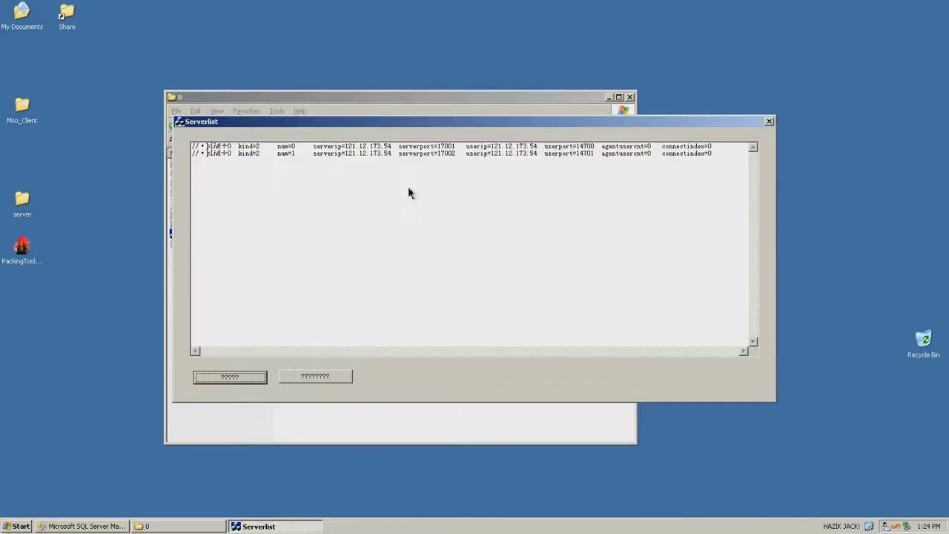
pyautogui.moveTo(740, 124); pyautogui.dragTo(721, 182)
pyautogui.click(751, 185)
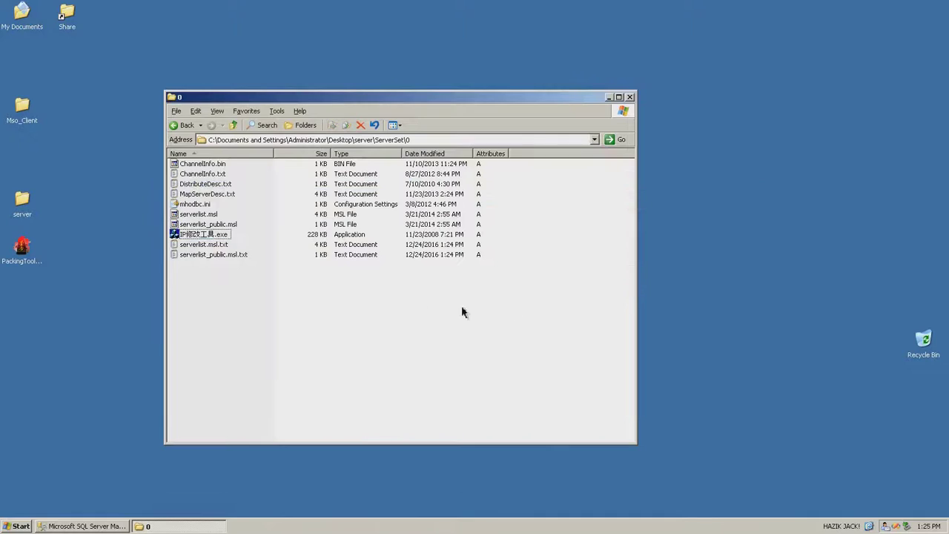
# Open serverlist.msl.txt in Notepad and highlight the old IP 121.12.173.54
pyautogui.doubleClick(218, 243)
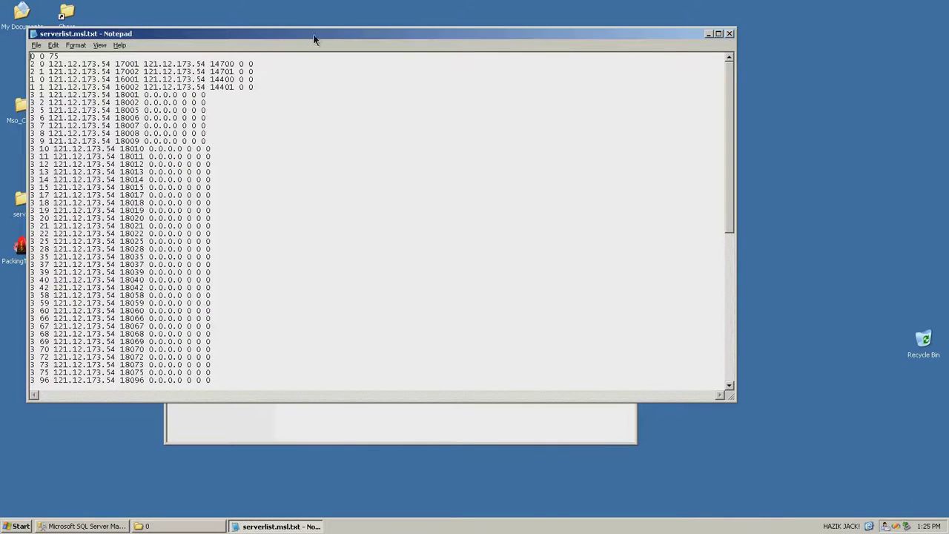
pyautogui.moveTo(314, 39); pyautogui.dragTo(484, 92)
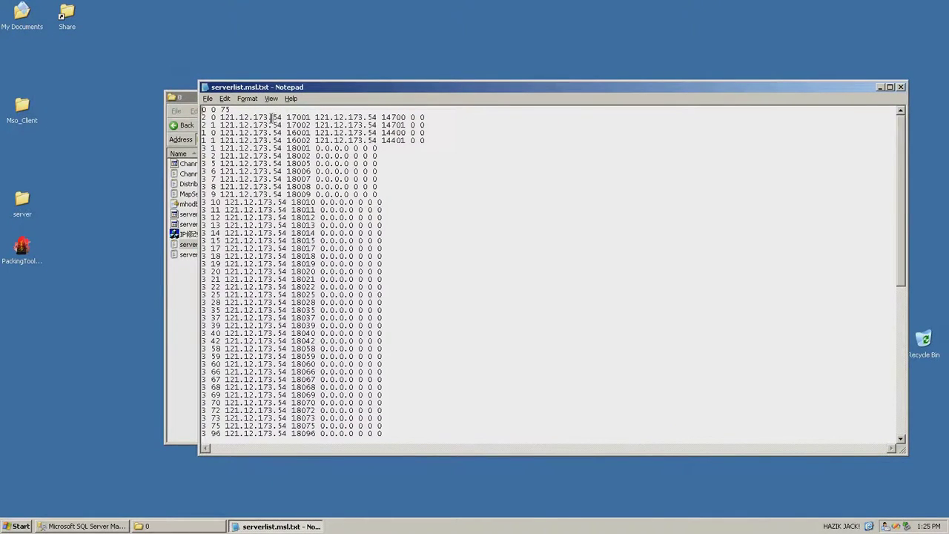
pyautogui.moveTo(283, 118); pyautogui.dragTo(222, 117)
pyautogui.click(267, 109)
pyautogui.click(59, 385)
pyautogui.press('super+r')
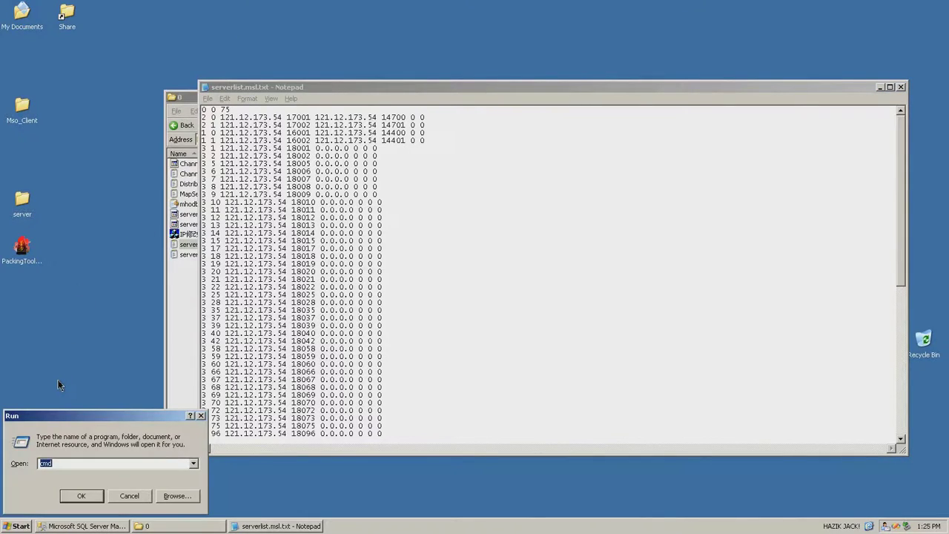
pyautogui.click(82, 495)
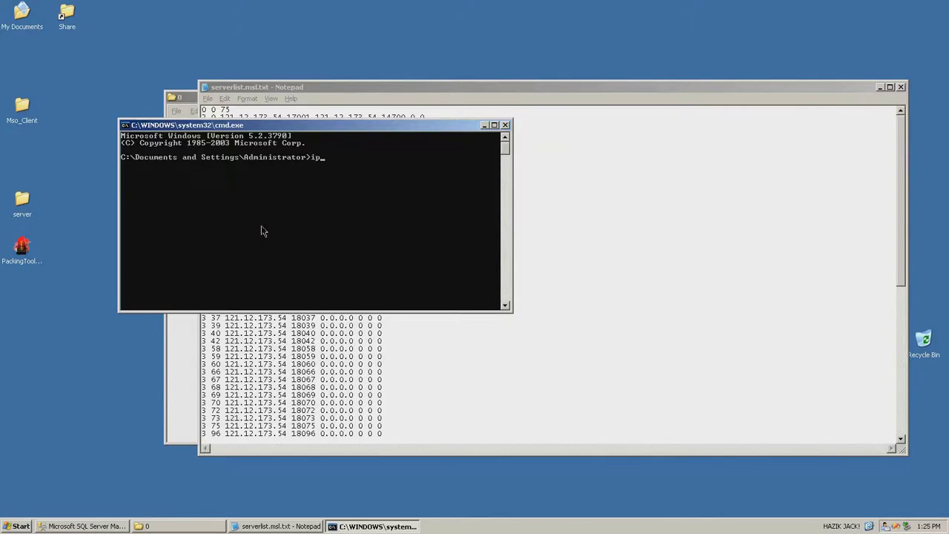
pyautogui.write('ipconfig')
pyautogui.press('Return')
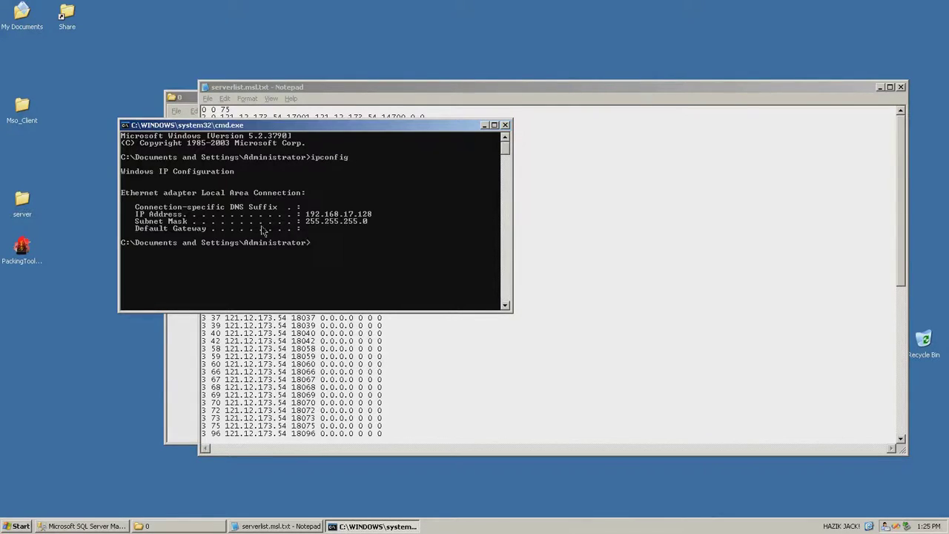
pyautogui.click(506, 126)
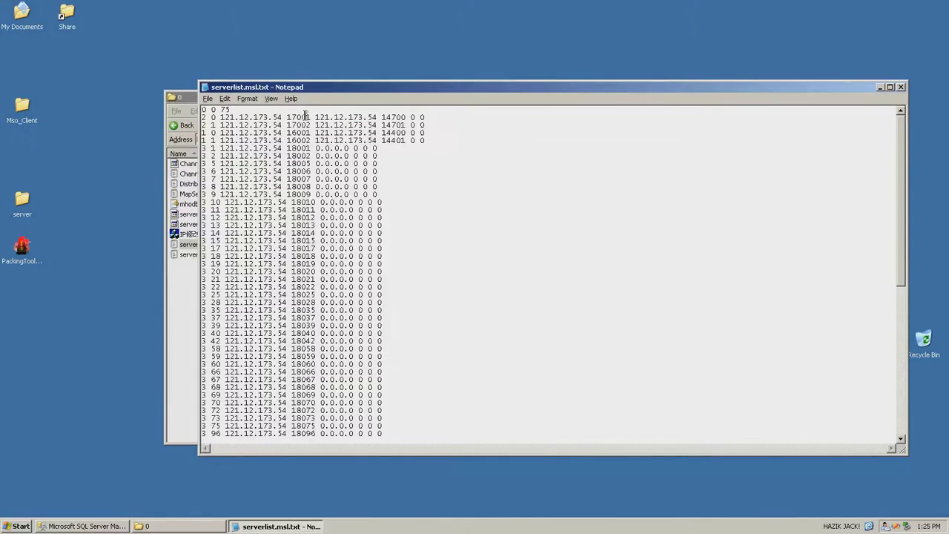
# Replace all 121.12.173.54 with 192.168.17.128 in serverlist.msl.txt, save and close it
pyautogui.hotkey('ctrl', 'h')
pyautogui.write('121.12.173.54')
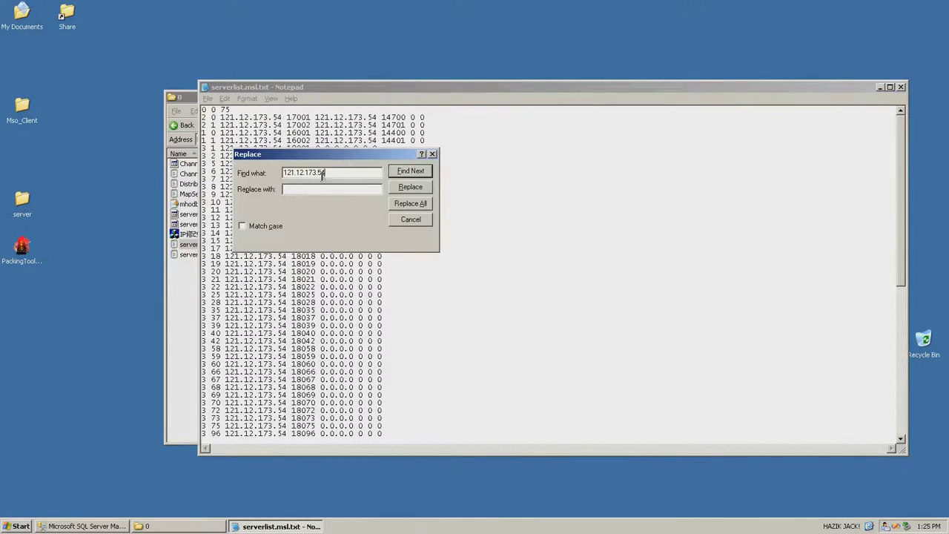
pyautogui.write('192.168.17.128')
pyautogui.click(406, 204)
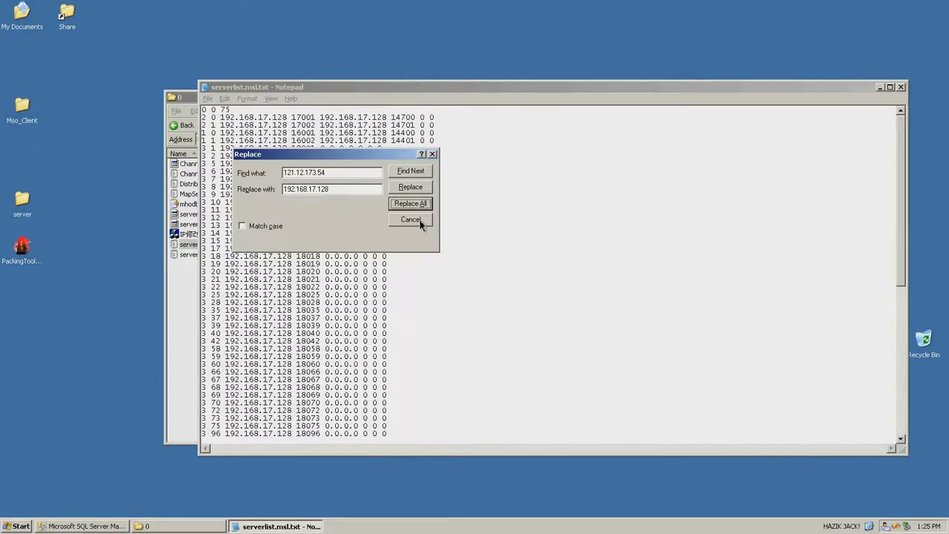
pyautogui.click(419, 221)
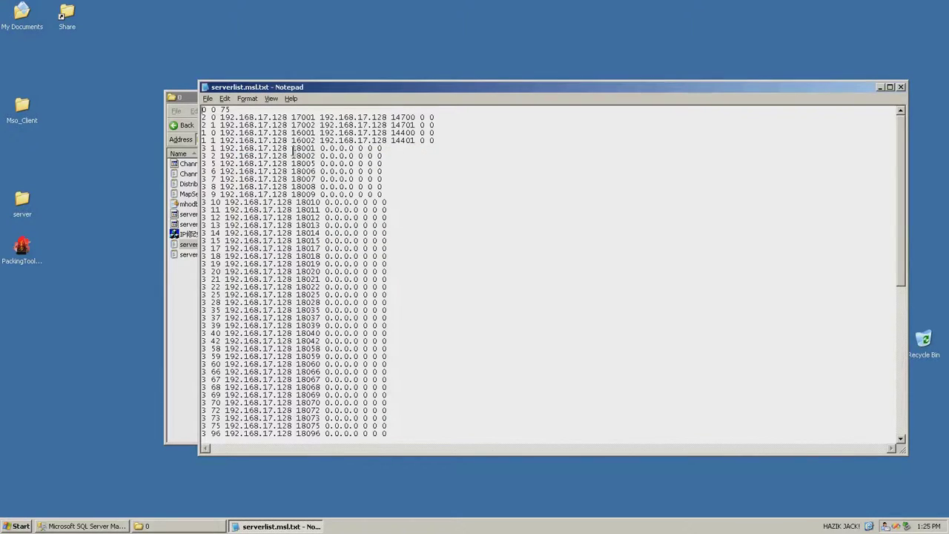
pyautogui.click(209, 98)
pyautogui.click(252, 131)
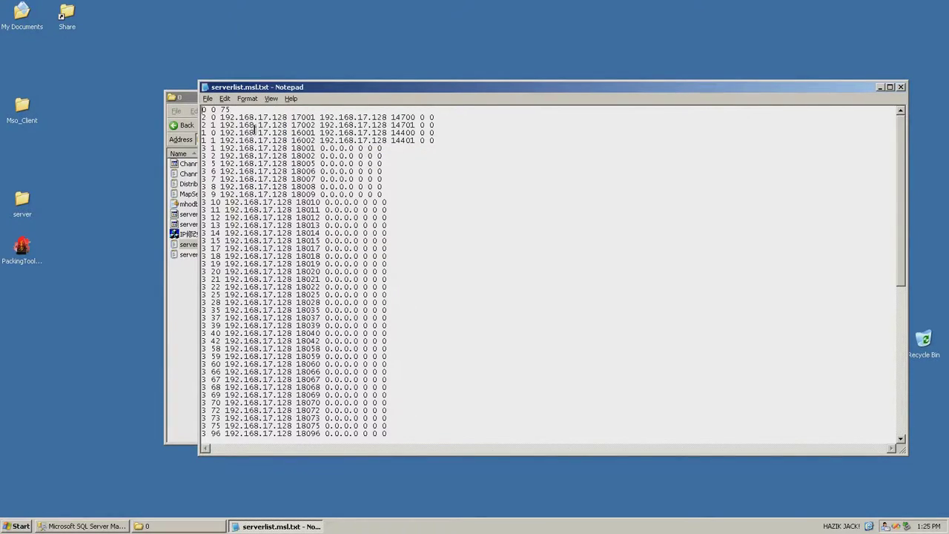
pyautogui.click(900, 88)
# Replace all 121.12.173.54 with 192.168.17.128 in serverlist_public.msl.txt
pyautogui.doubleClick(232, 257)
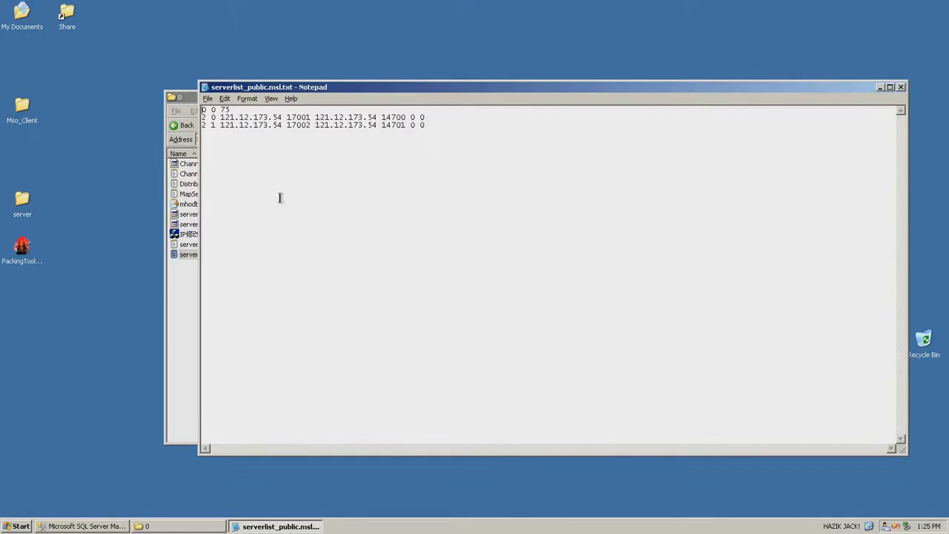
pyautogui.hotkey('ctrl', 'h')
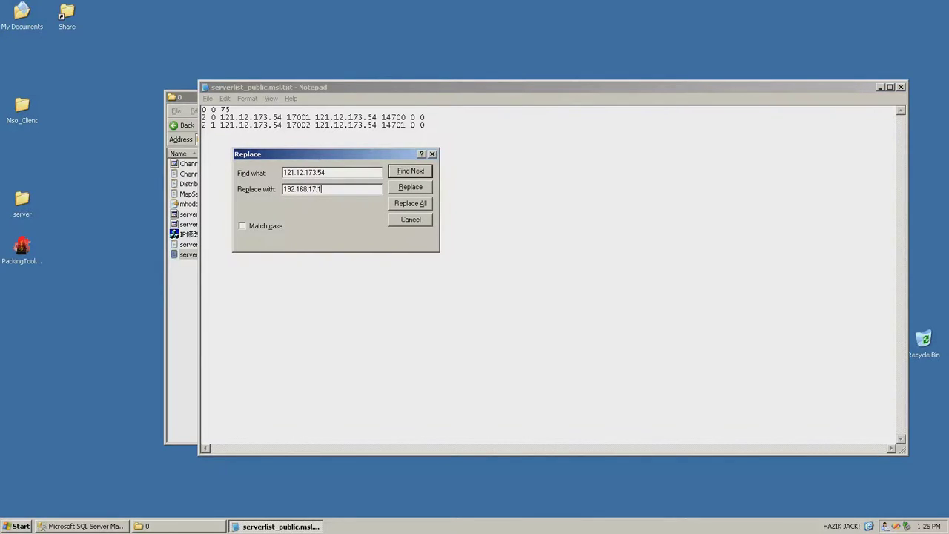
pyautogui.click(422, 207)
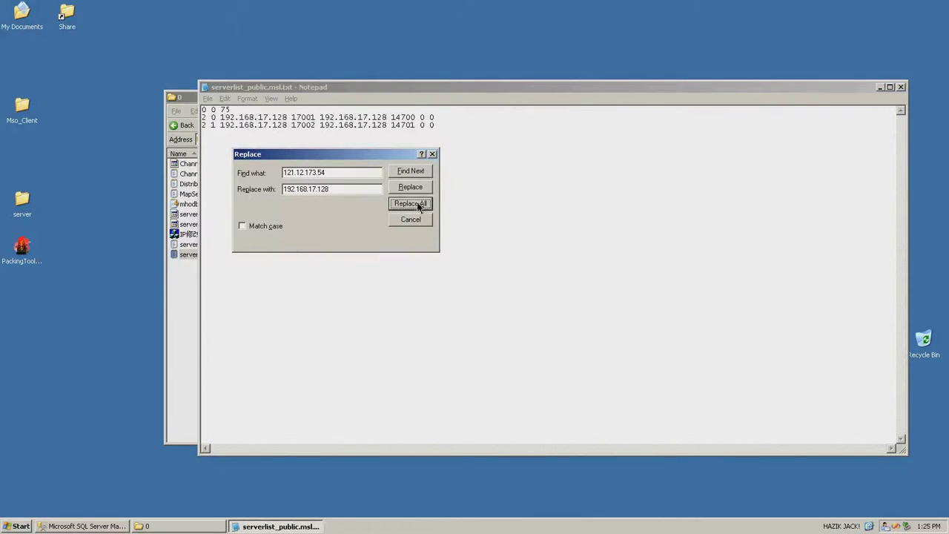
pyautogui.click(410, 220)
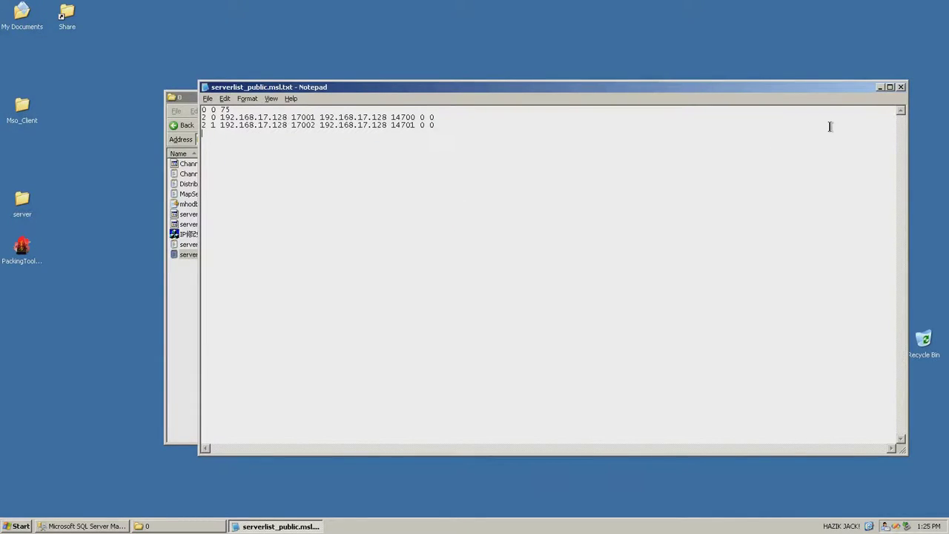
# Save the public list text, then rebuild serverlist_public.msl from serverlist_public.msl.txt in IP修改工具.exe
pyautogui.click(901, 87)
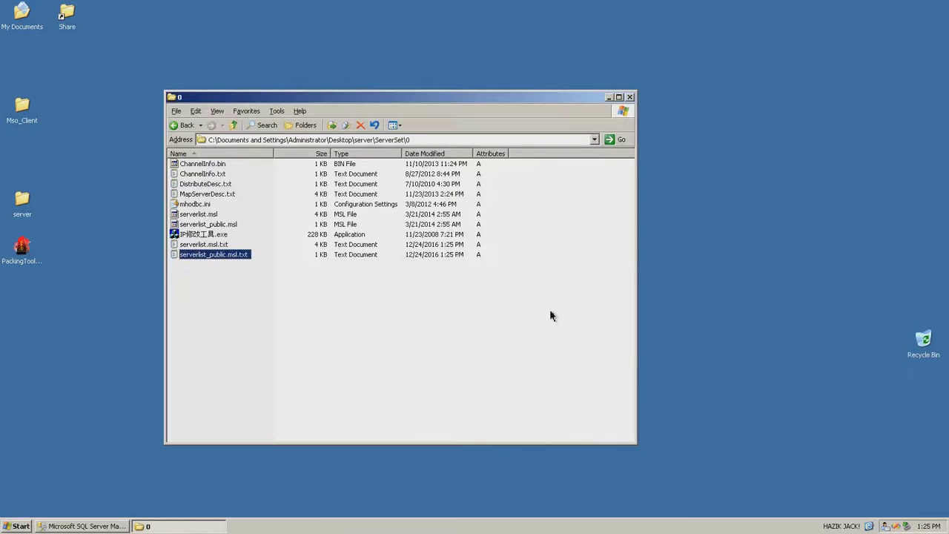
pyautogui.click(211, 236)
pyautogui.doubleClick(211, 236)
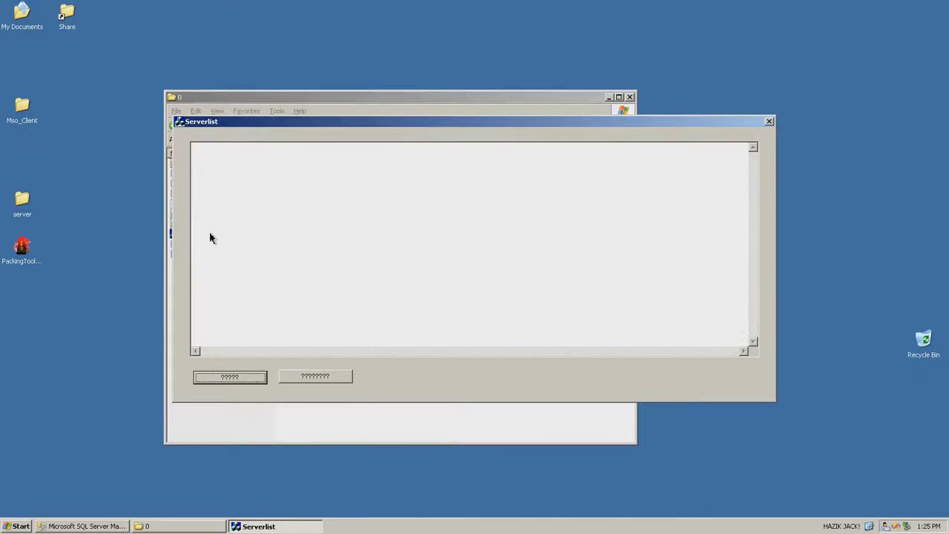
pyautogui.click(289, 375)
pyautogui.click(433, 221)
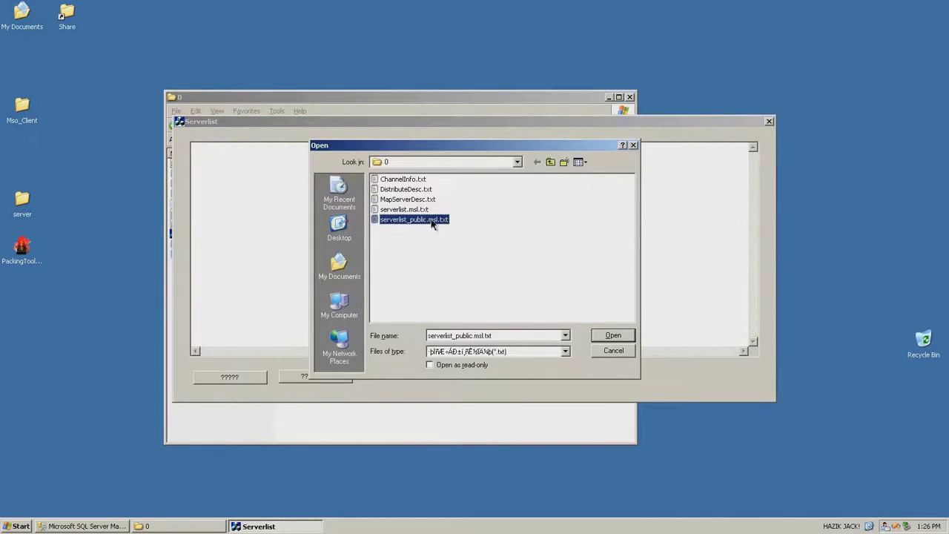
pyautogui.doubleClick(434, 220)
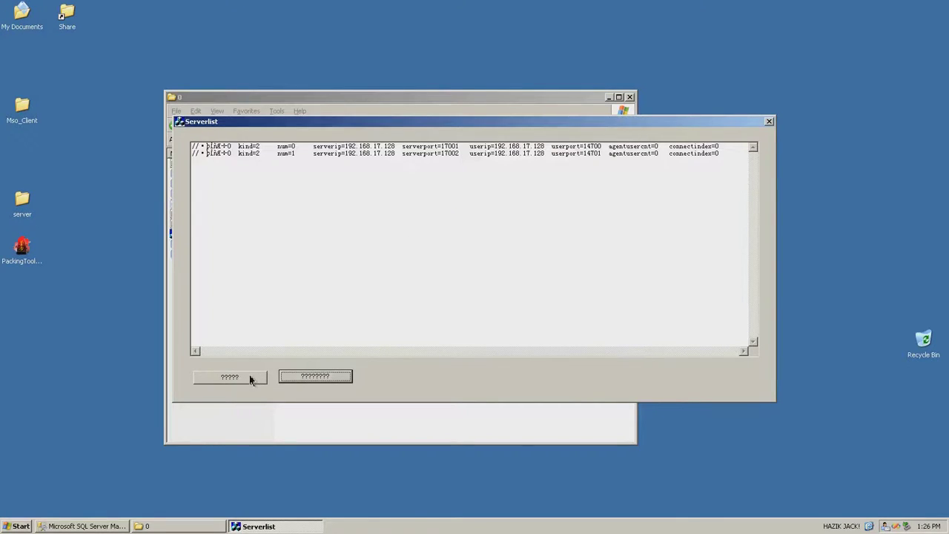
pyautogui.click(253, 378)
pyautogui.doubleClick(425, 192)
# Rebuild serverlist.msl from serverlist.msl.txt, overwriting the old file, and close the tool
pyautogui.click(315, 376)
pyautogui.click(418, 210)
pyautogui.doubleClick(418, 211)
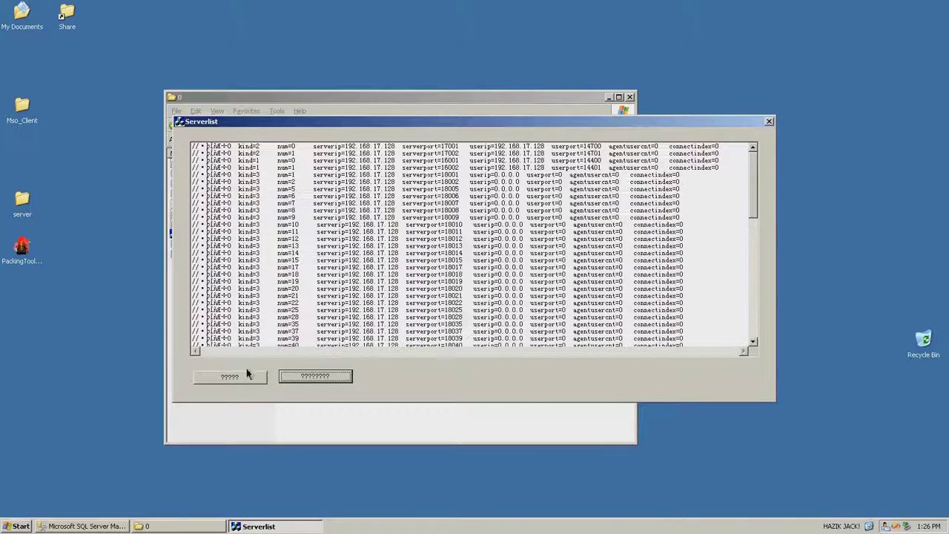
pyautogui.click(247, 375)
pyautogui.doubleClick(400, 179)
pyautogui.click(471, 218)
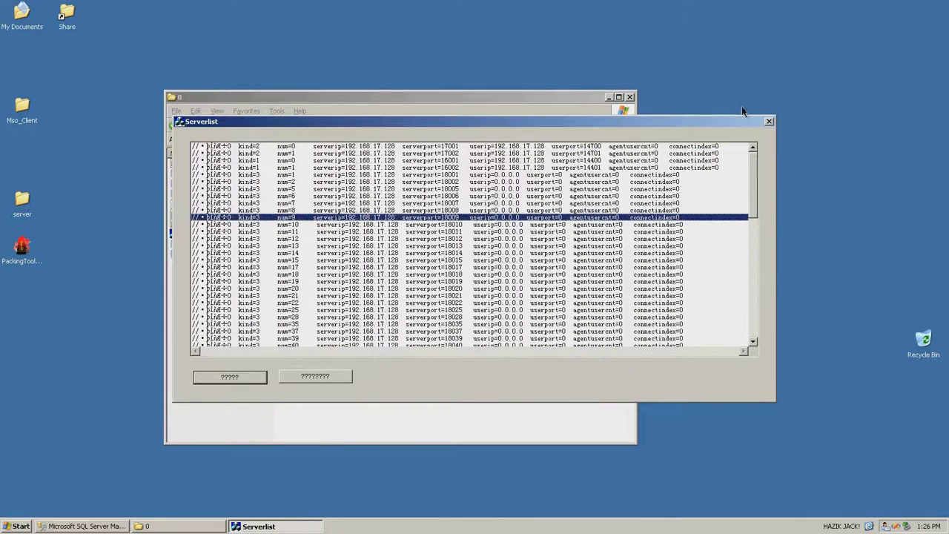
pyautogui.click(769, 123)
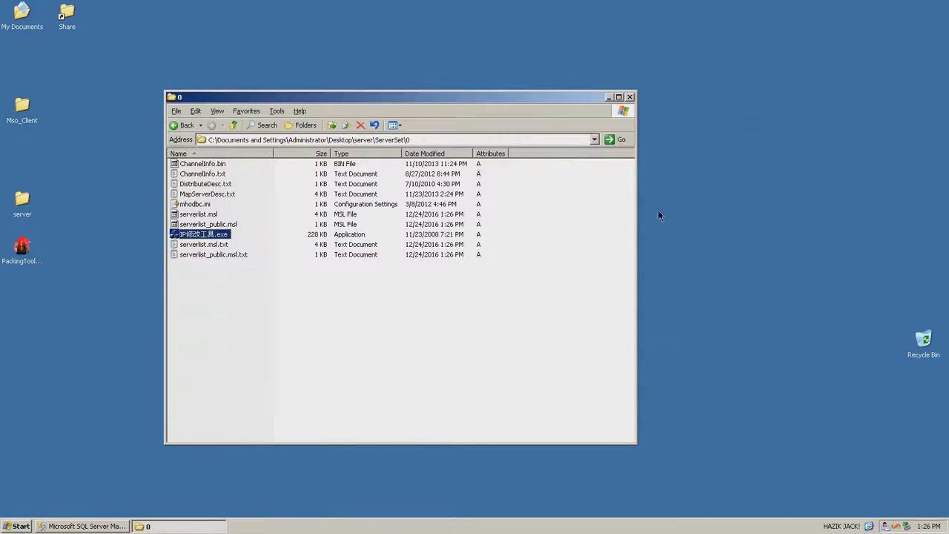
# Browse to server\Resource\Server, select AgentServerNo_0.bin, and launch PackingTool
pyautogui.click(233, 125)
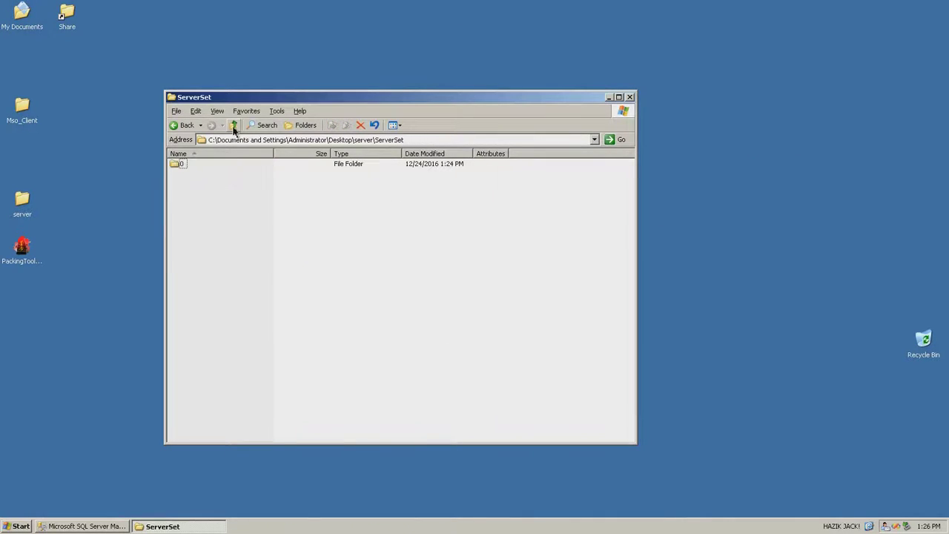
pyautogui.click(234, 126)
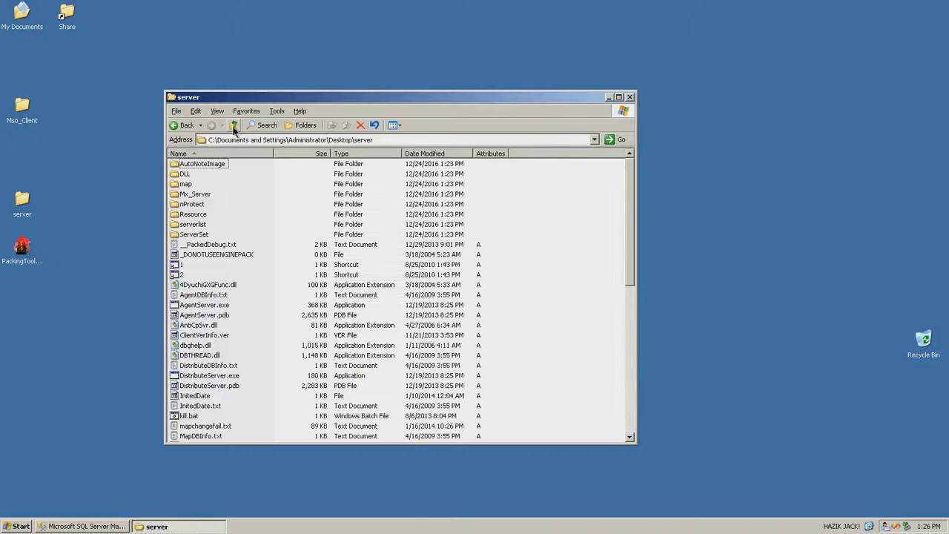
pyautogui.doubleClick(193, 214)
pyautogui.click(187, 195)
pyautogui.doubleClick(187, 194)
pyautogui.click(195, 174)
pyautogui.click(28, 254)
pyautogui.doubleClick(22, 248)
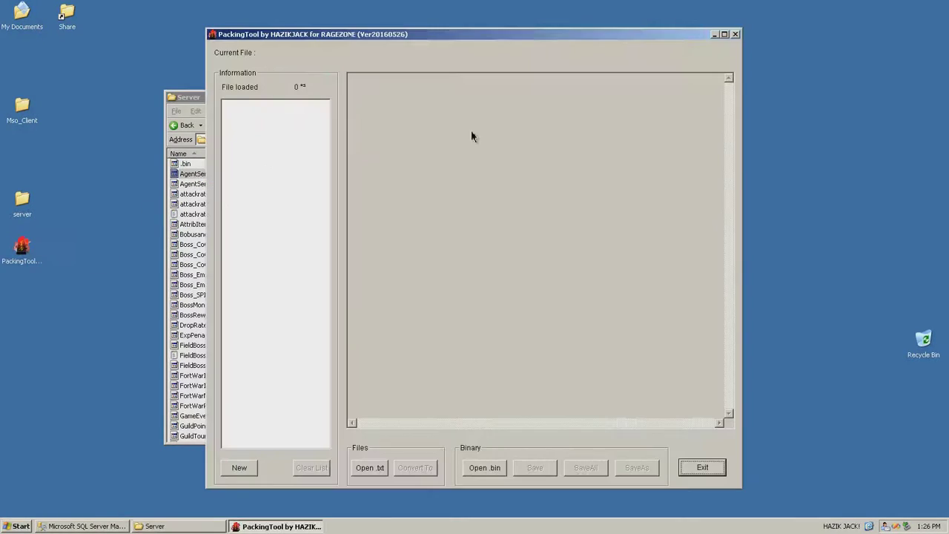
# Load AgentServerNo_0.bin and AgentServerNo_1.bin into PackingTool
pyautogui.click(192, 98)
pyautogui.moveTo(193, 97); pyautogui.dragTo(471, 113)
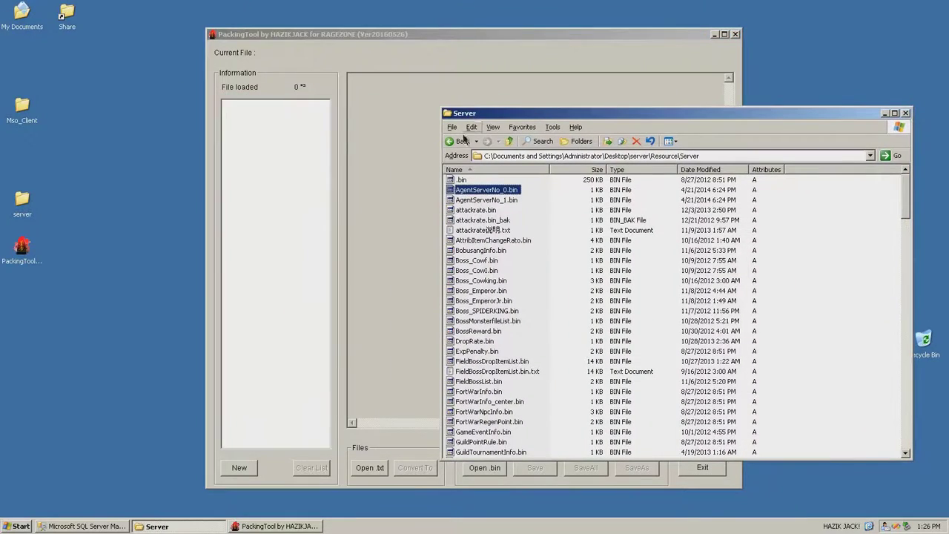
pyautogui.keyDown('ctrl'); pyautogui.click(512, 200); pyautogui.keyUp('ctrl')
pyautogui.moveTo(512, 201); pyautogui.dragTo(304, 214)
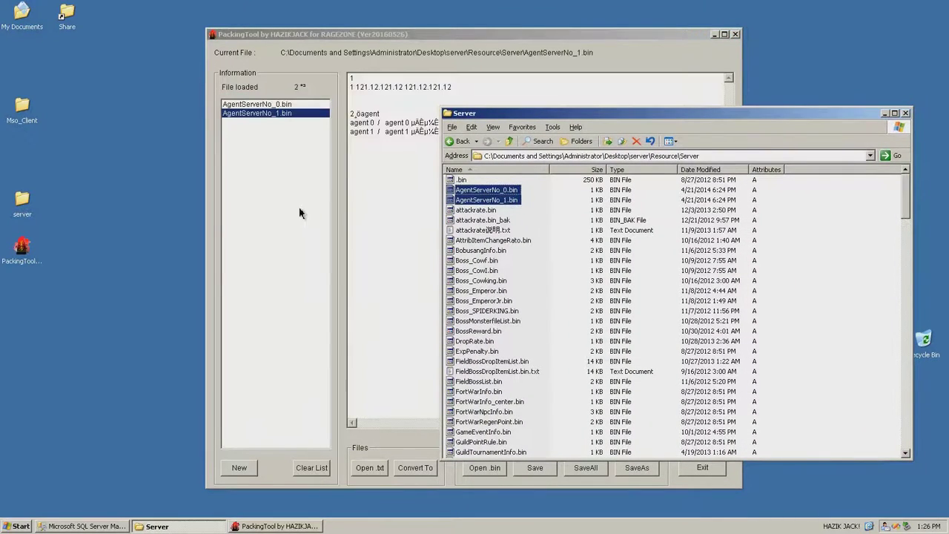
# Change the first IP in AgentServerNo_0.bin to 192.168.17.128
pyautogui.click(363, 123)
pyautogui.click(273, 104)
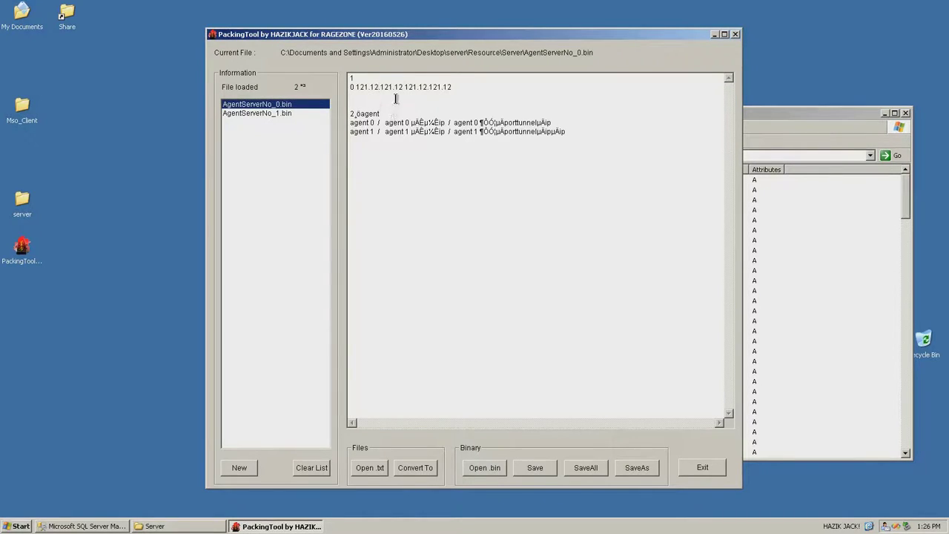
pyautogui.moveTo(401, 87); pyautogui.dragTo(361, 87)
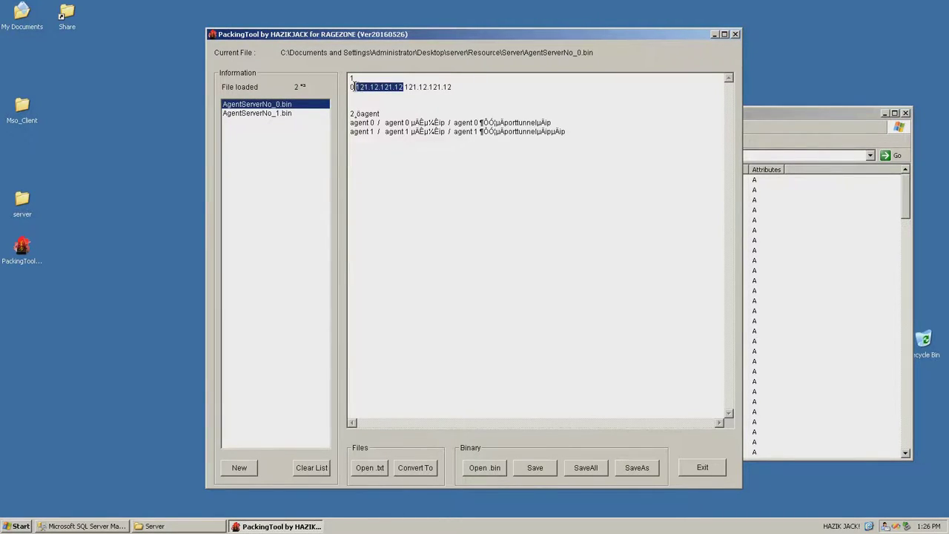
pyautogui.write('192.1')
pyautogui.write('68')
pyautogui.write('.17.')
pyautogui.write('.17.128')
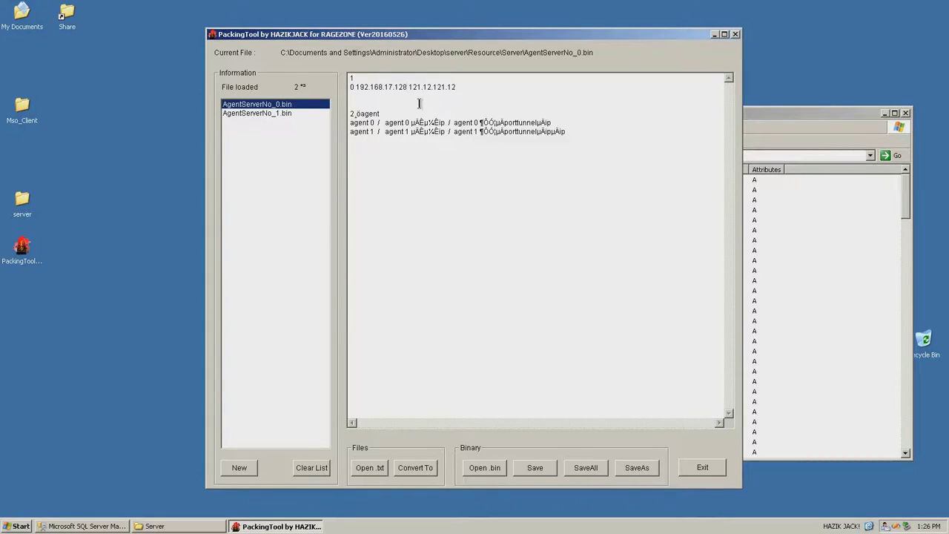
pyautogui.keyDown('shift'); pyautogui.click(354, 89); pyautogui.keyUp('shift')
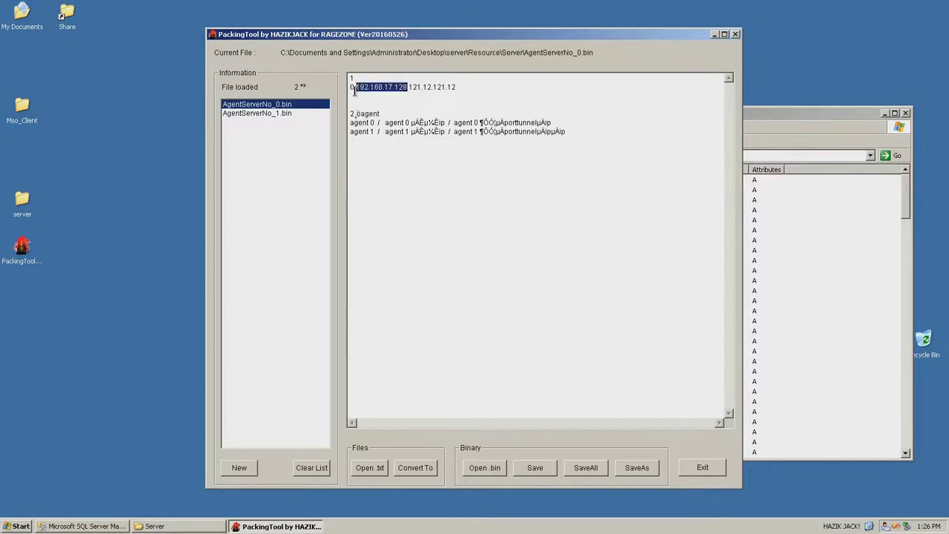
pyautogui.click(413, 87)
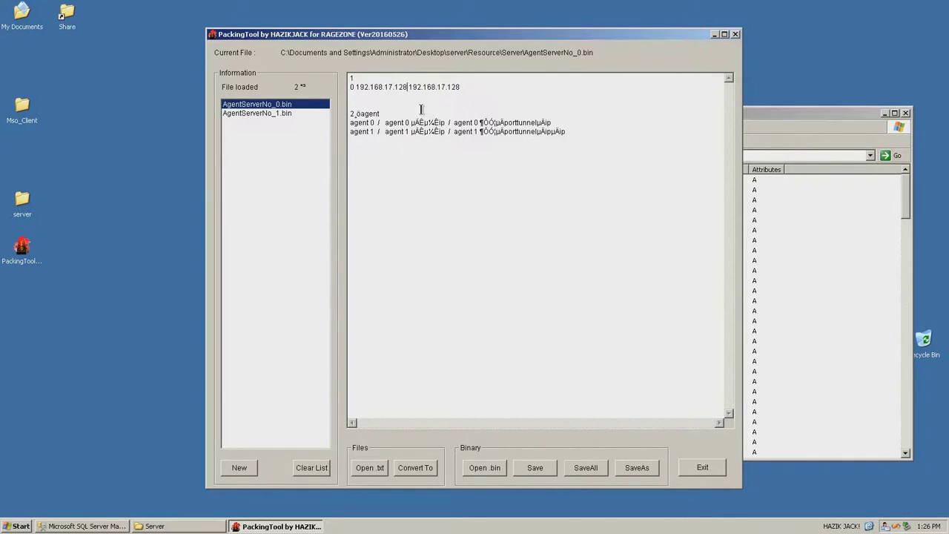
# Paste 192.168.17.128 192.168.17.128 over line two of AgentServerNo_1.bin, then save and exit PackingTool
pyautogui.moveTo(463, 86); pyautogui.dragTo(354, 85)
pyautogui.hotkey('ctrl', 'c')
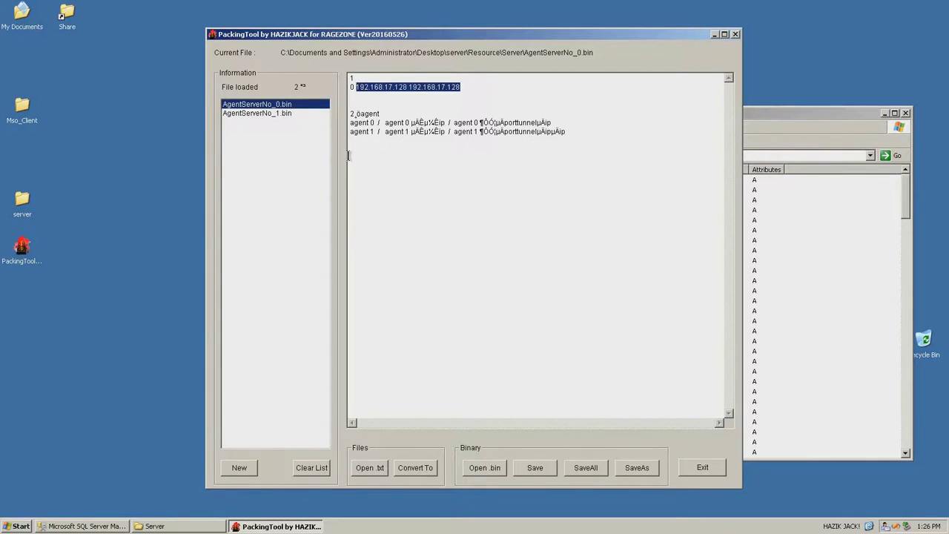
pyautogui.click(281, 113)
pyautogui.moveTo(452, 87); pyautogui.dragTo(356, 87)
pyautogui.hotkey('ctrl', 'v')
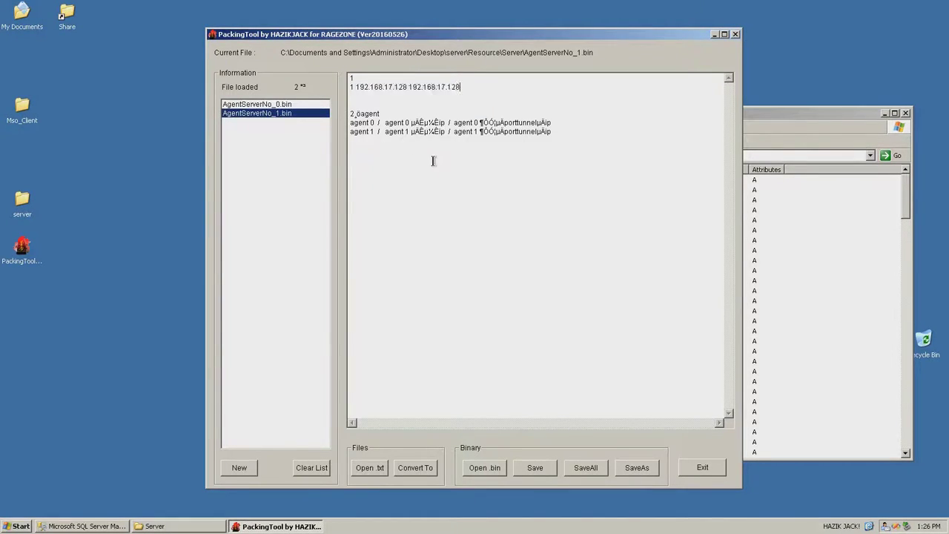
pyautogui.click(536, 469)
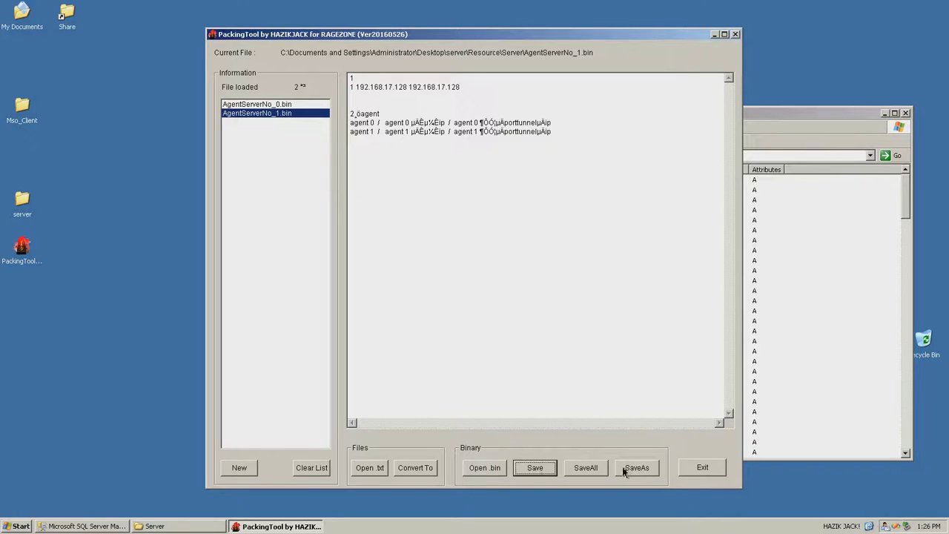
pyautogui.click(713, 469)
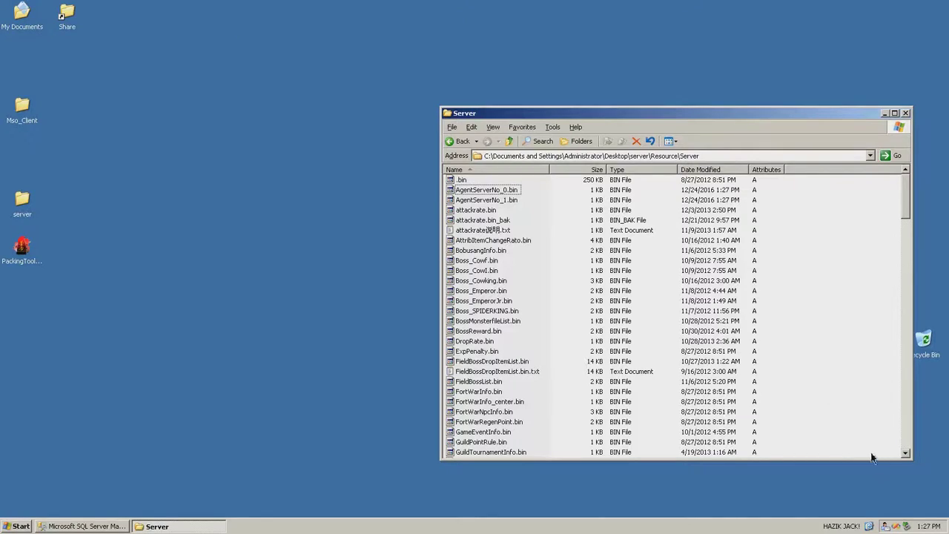
# Go back from Server through Resource up to the server folder that lists MapServer.exe and the other executables
pyautogui.press('BackSpace')
pyautogui.moveTo(609, 114); pyautogui.dragTo(437, 114)
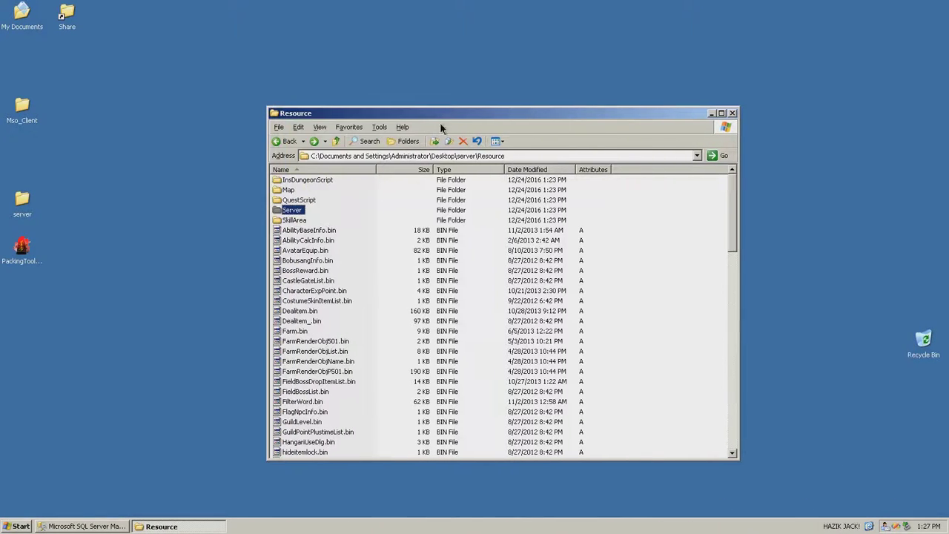
pyautogui.click(338, 141)
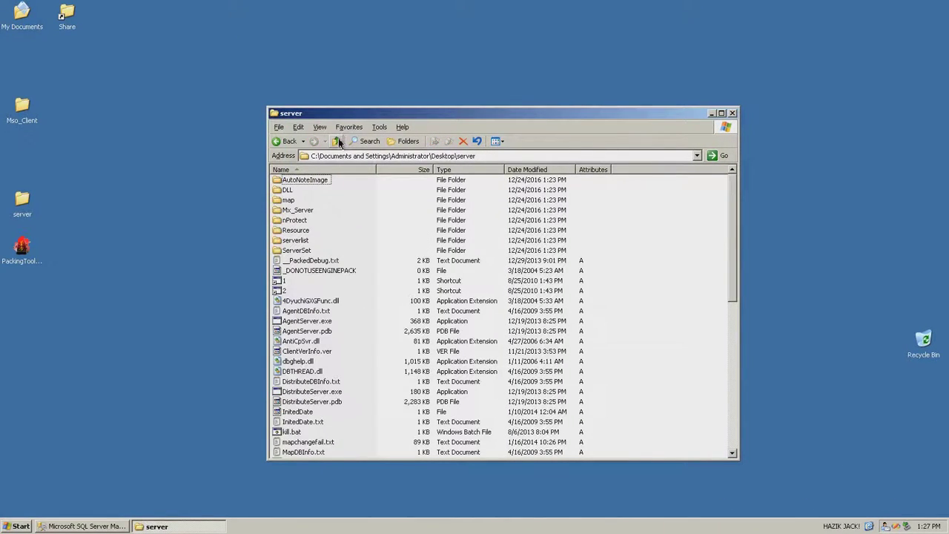
pyautogui.moveTo(738, 241); pyautogui.dragTo(722, 321)
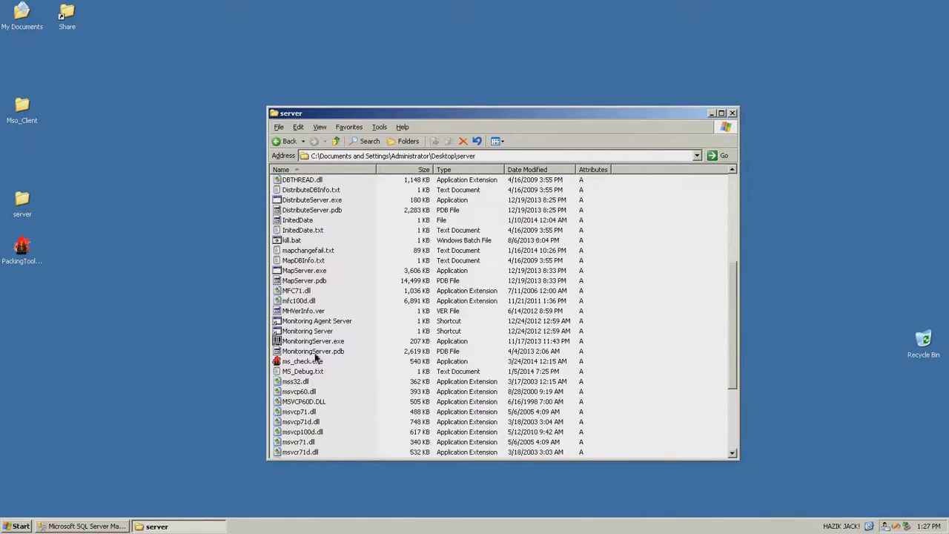
pyautogui.click(340, 321)
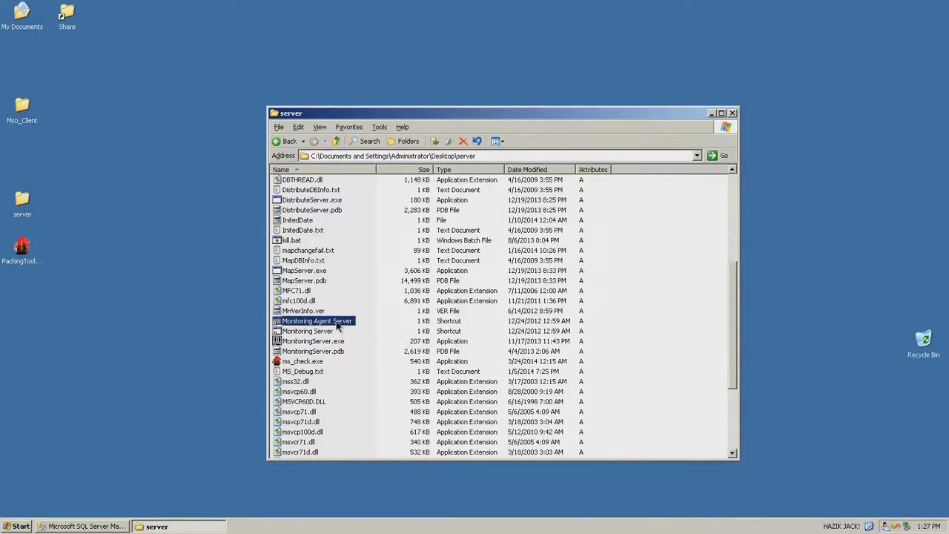
pyautogui.click(309, 272)
pyautogui.moveTo(730, 359); pyautogui.dragTo(733, 318)
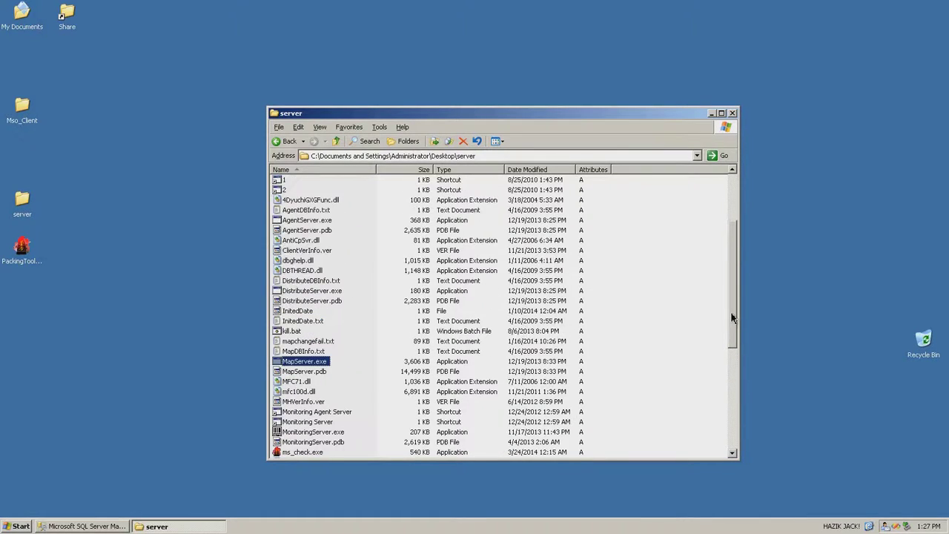
# Create desktop shortcuts to AgentServer.exe and DistributeServer.exe
pyautogui.rightClick(320, 223)
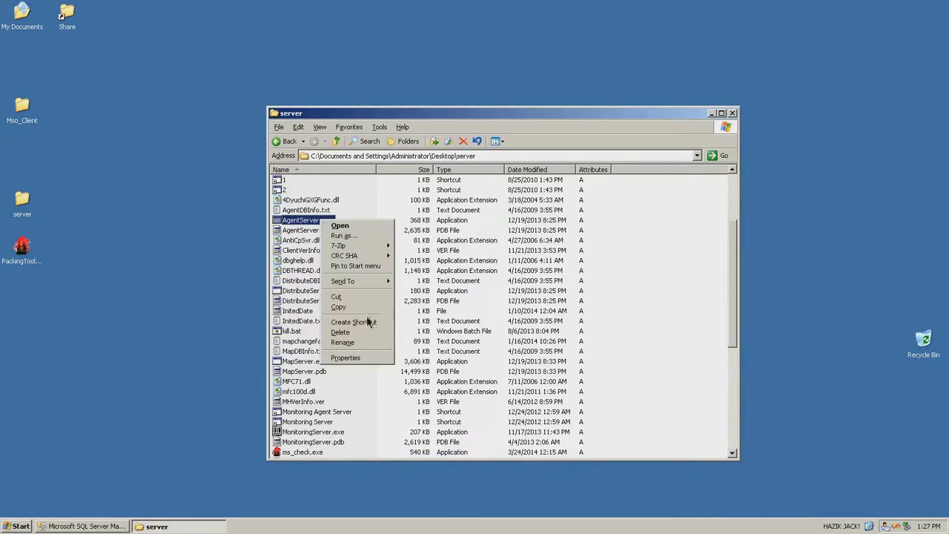
pyautogui.moveTo(356, 281)
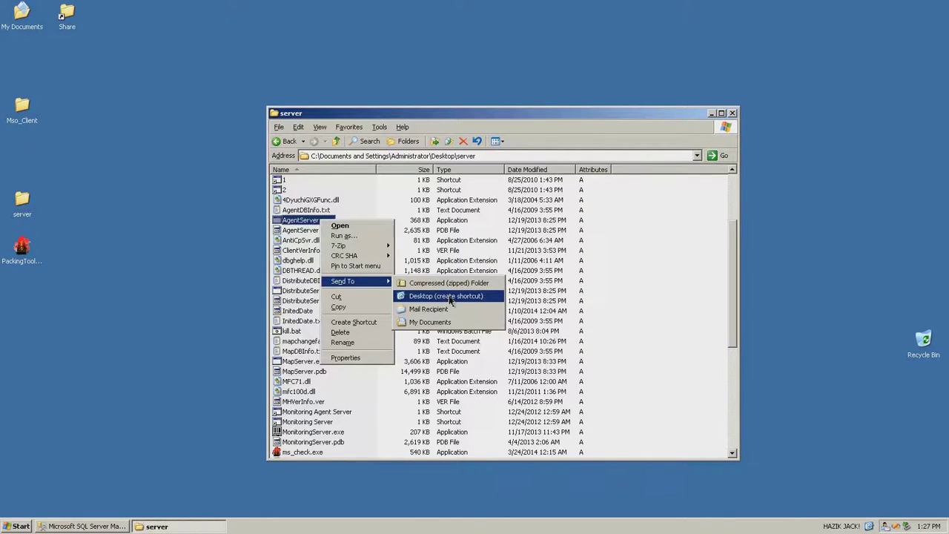
pyautogui.click(450, 297)
pyautogui.rightClick(316, 290)
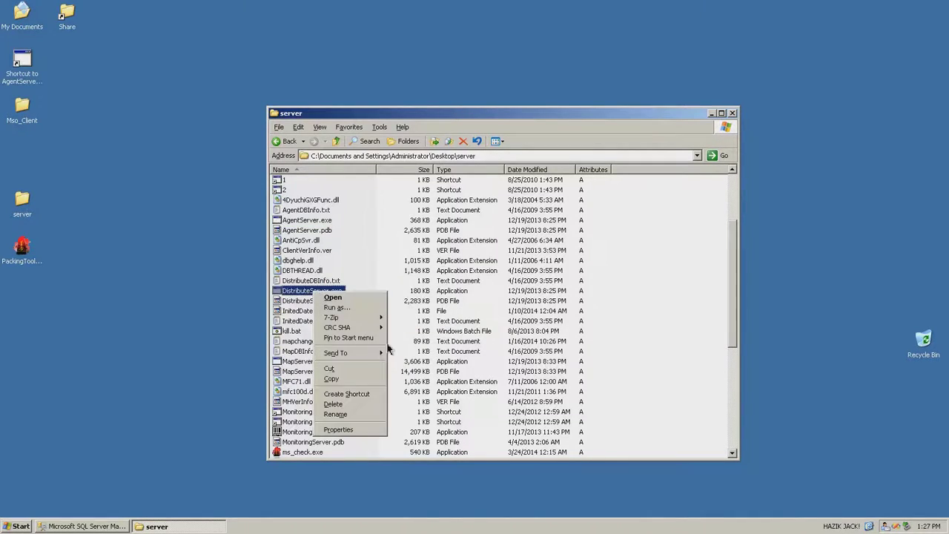
pyautogui.moveTo(364, 356)
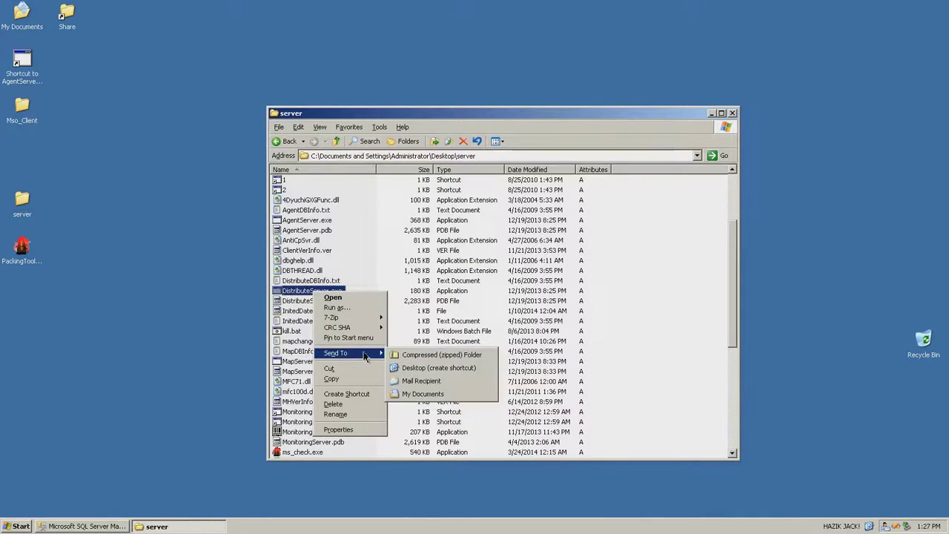
pyautogui.click(424, 370)
# Append argument 0 to the AgentServer shortcut's target, then test-launch it and close its console
pyautogui.click(89, 185)
pyautogui.click(22, 156)
pyautogui.click(24, 71)
pyautogui.rightClick(18, 162)
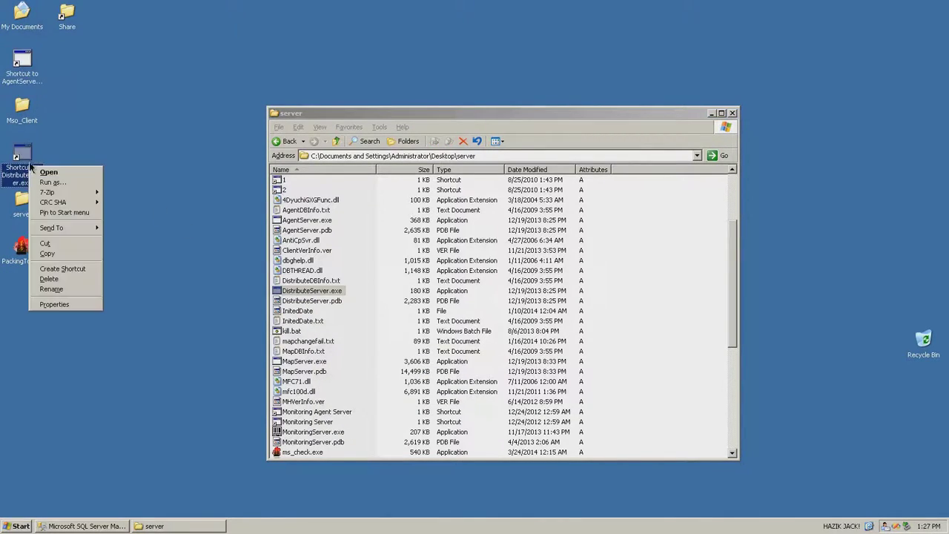
pyautogui.rightClick(32, 63)
pyautogui.click(81, 209)
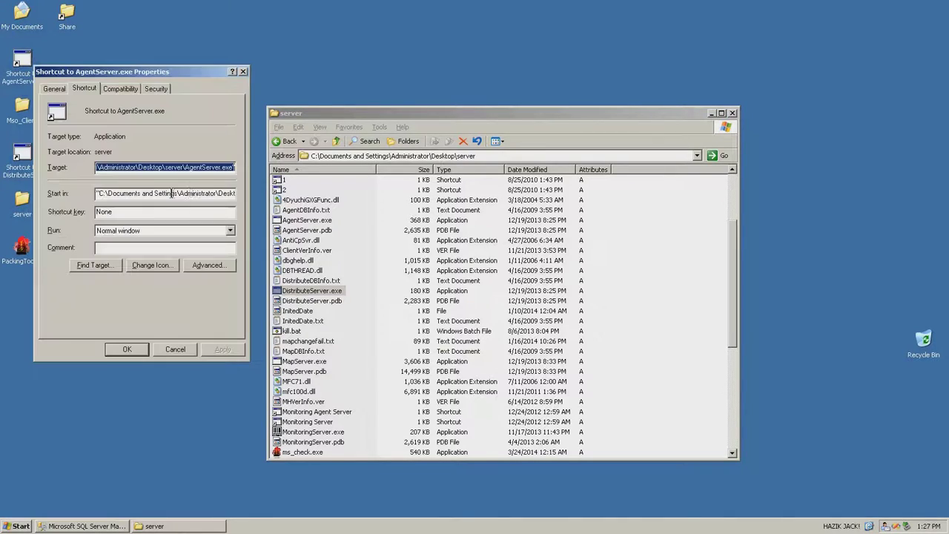
pyautogui.press('End')
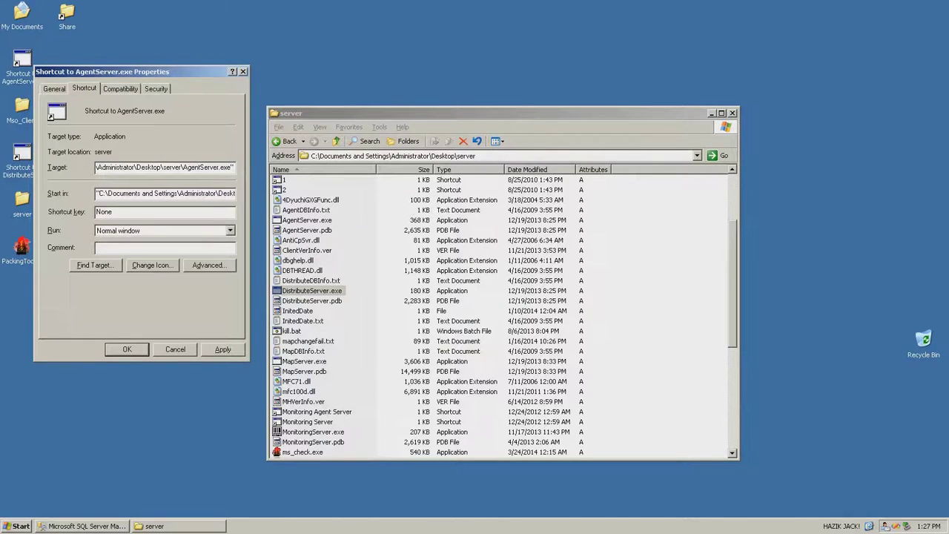
pyautogui.write('0')
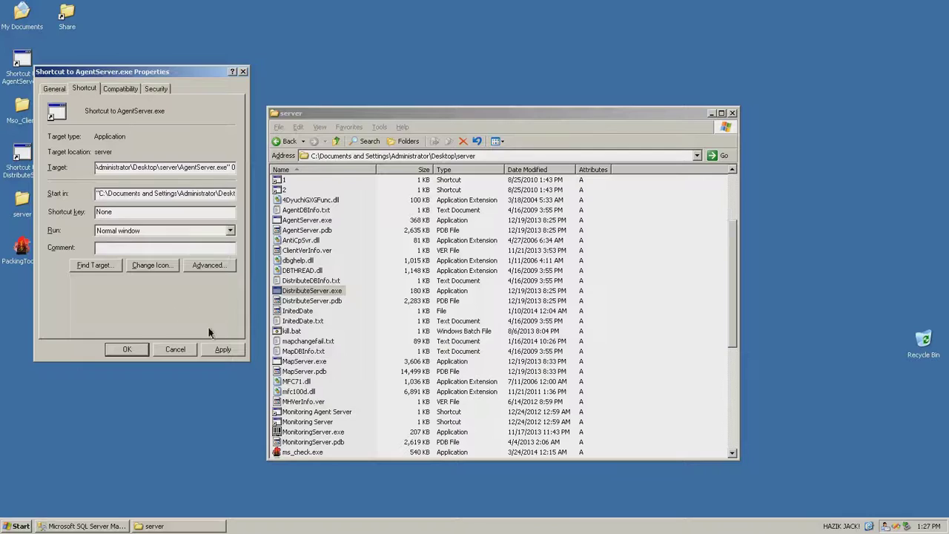
pyautogui.click(216, 348)
pyautogui.click(127, 346)
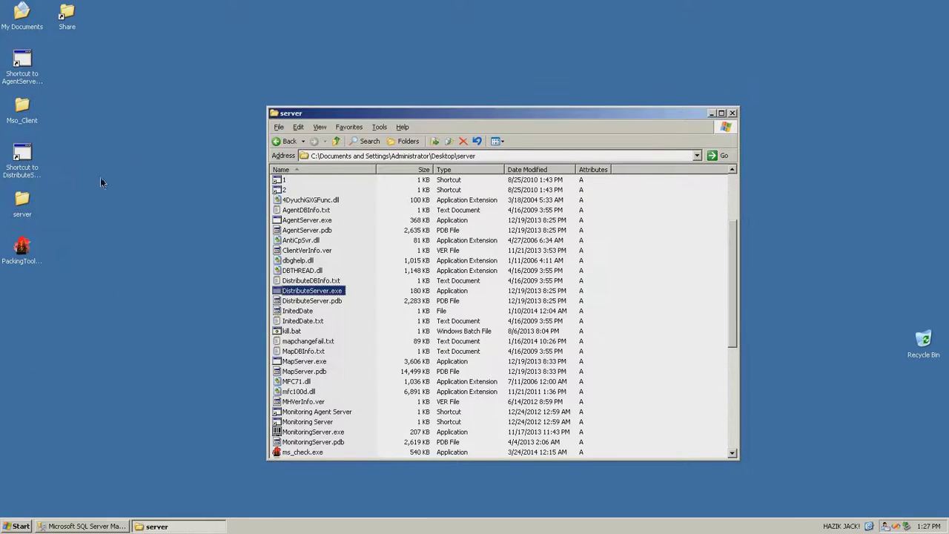
pyautogui.doubleClick(24, 78)
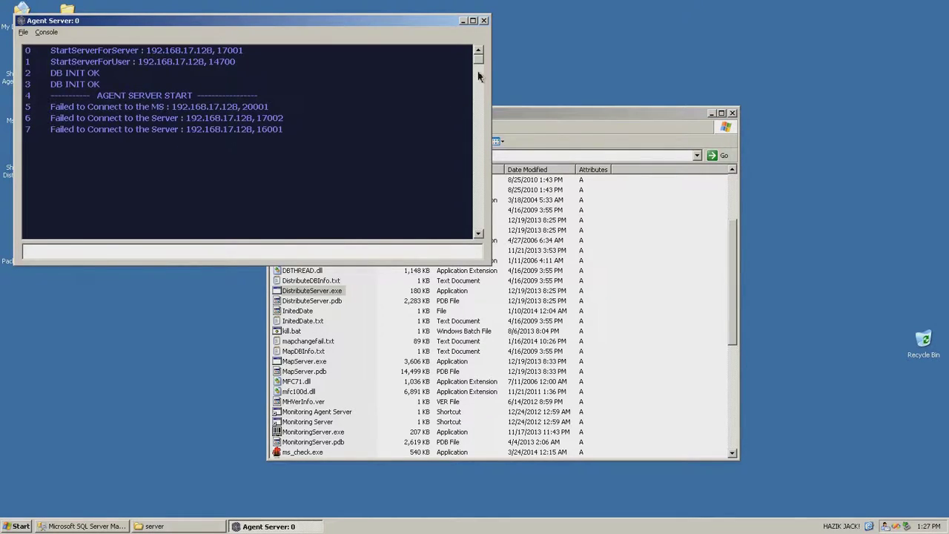
pyautogui.click(484, 20)
# Append argument 0 to the DistributeServer shortcut's target
pyautogui.click(22, 154)
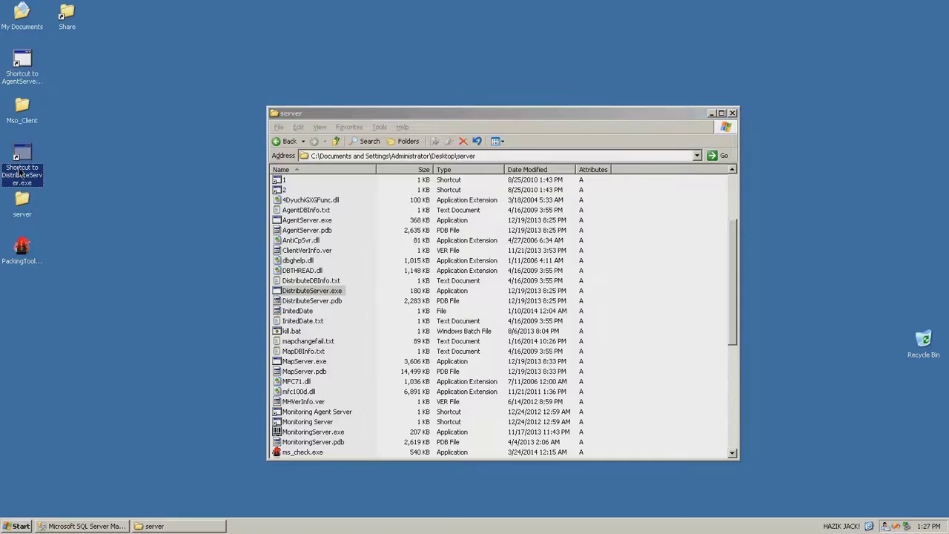
pyautogui.rightClick(19, 163)
pyautogui.click(44, 307)
pyautogui.press('End')
pyautogui.write('0')
pyautogui.click(210, 453)
pyautogui.click(114, 453)
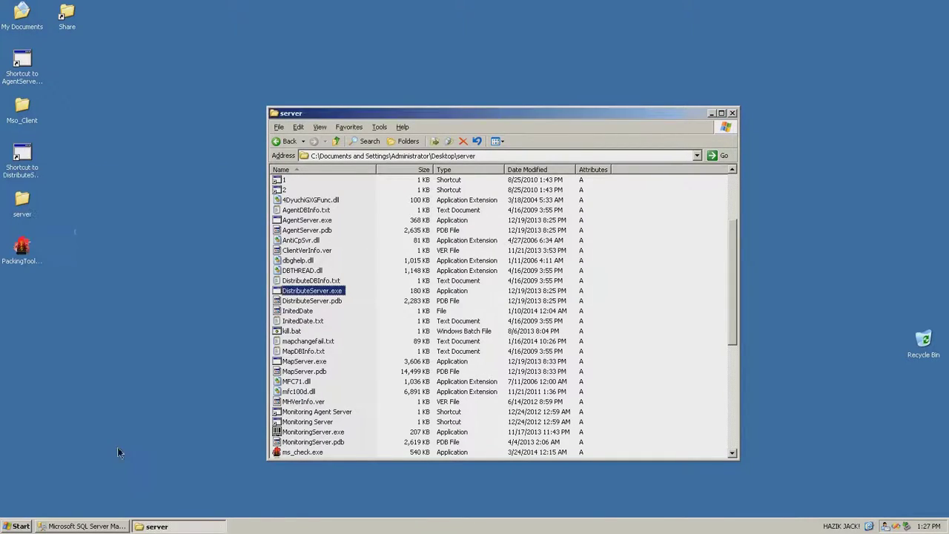
# Create a desktop shortcut to MonitoringServer.exe
pyautogui.click(305, 371)
pyautogui.scroll(-5, 705, 326)
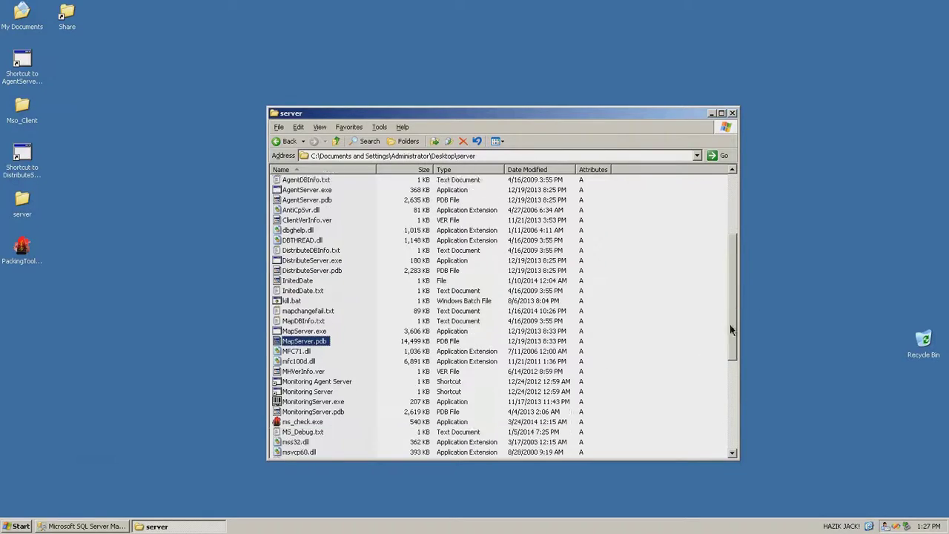
pyautogui.click(336, 273)
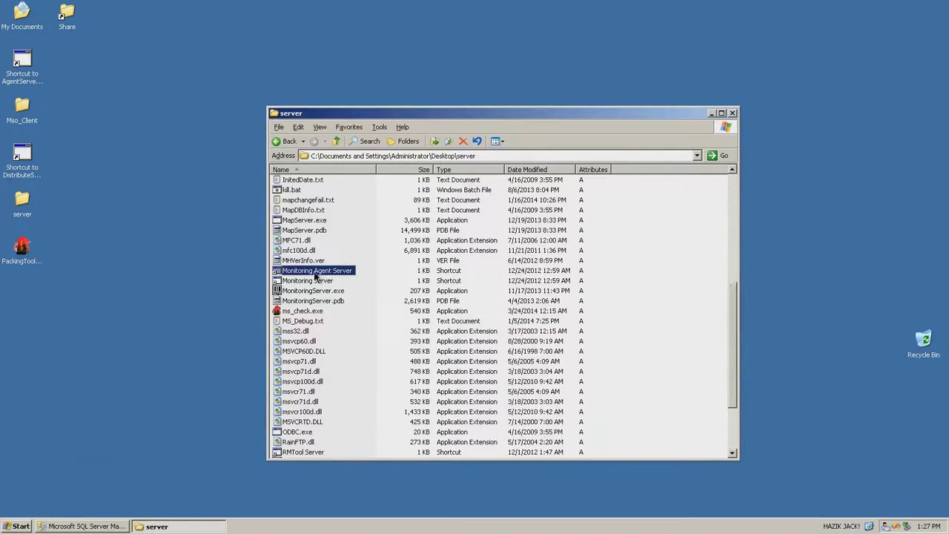
pyautogui.click(316, 281)
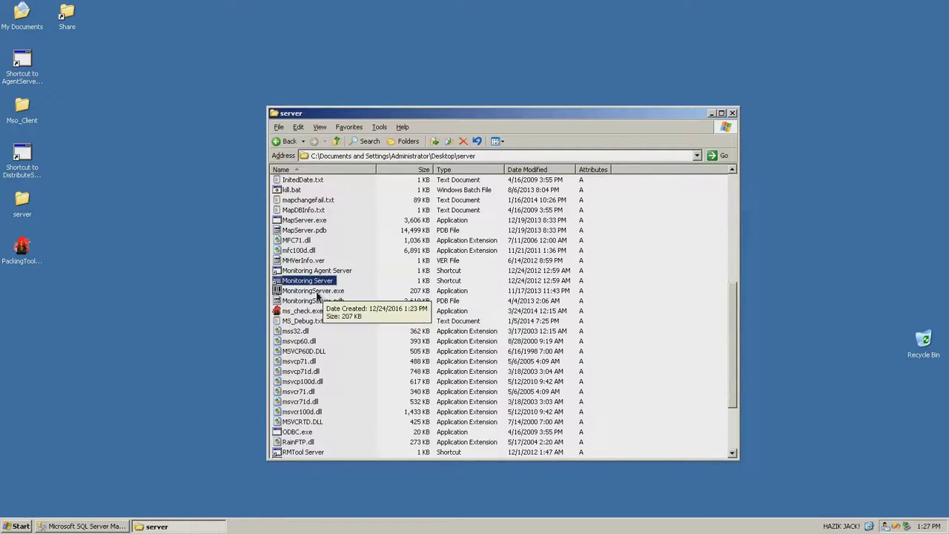
pyautogui.click(319, 291)
pyautogui.rightClick(324, 292)
pyautogui.moveTo(391, 359)
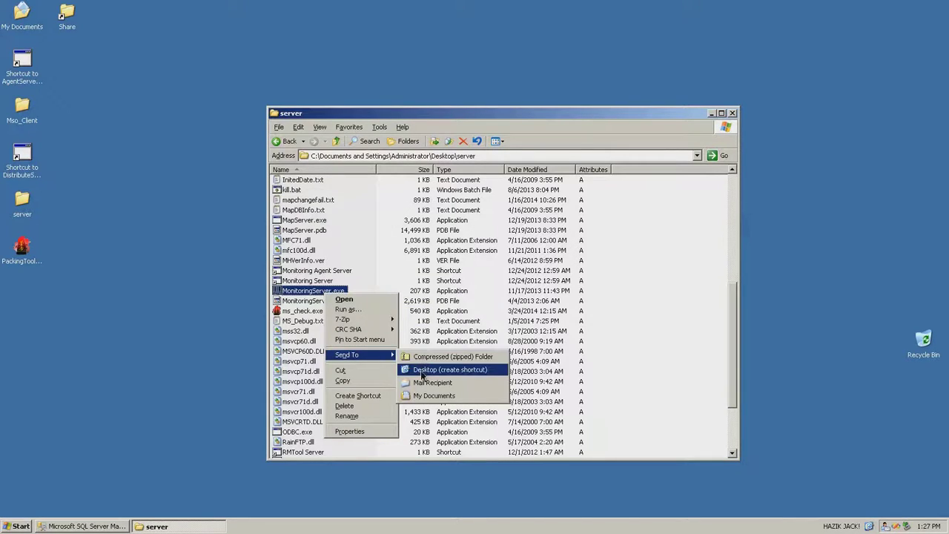
pyautogui.click(422, 371)
pyautogui.click(21, 301)
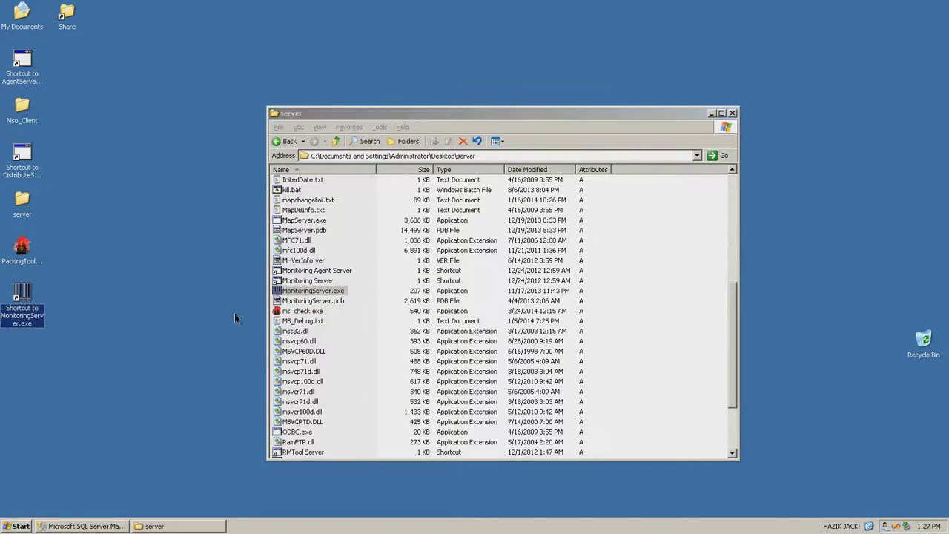
# Duplicate the MonitoringServer desktop shortcut and review the original's properties
pyautogui.hotkey('ctrl', 'c')
pyautogui.hotkey('ctrl', 'v')
pyautogui.hotkey('ctrl', 'v')
pyautogui.rightClick(26, 324)
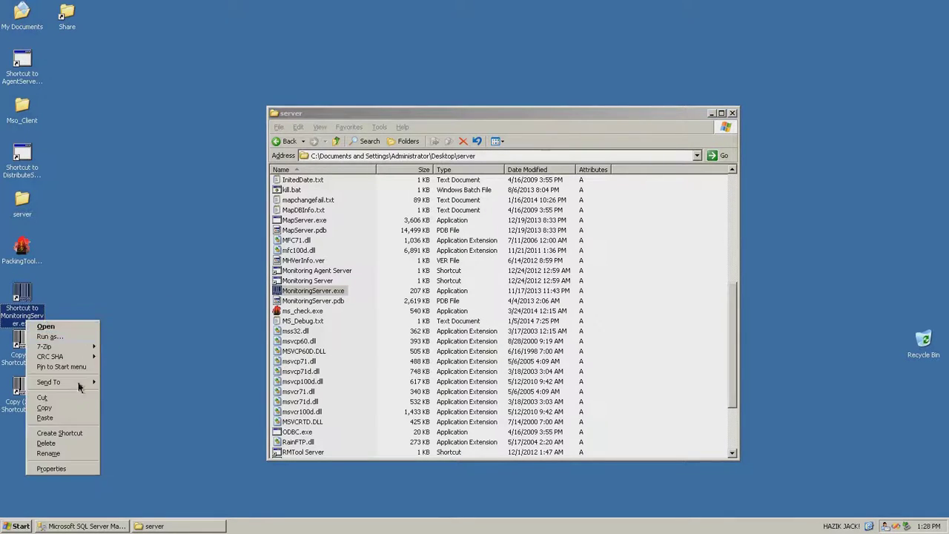
pyautogui.click(65, 470)
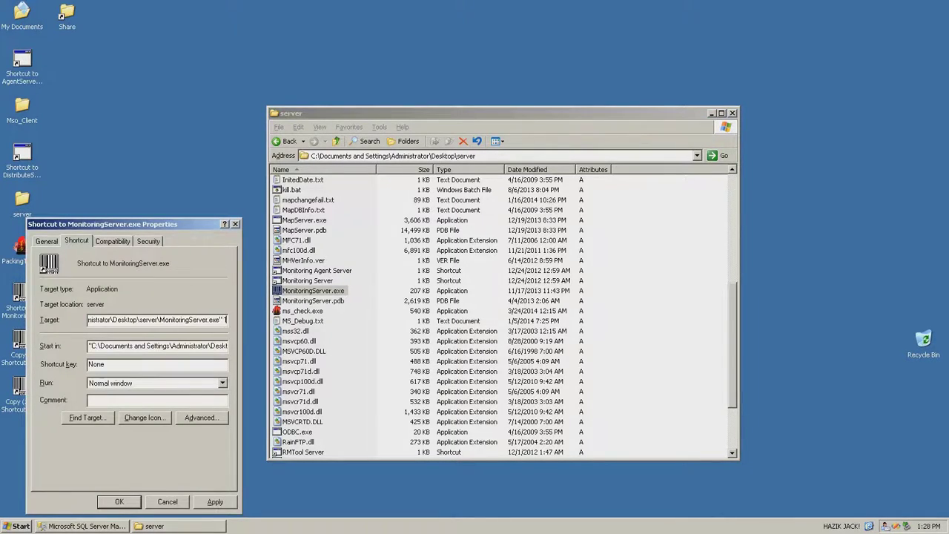
pyautogui.click(121, 502)
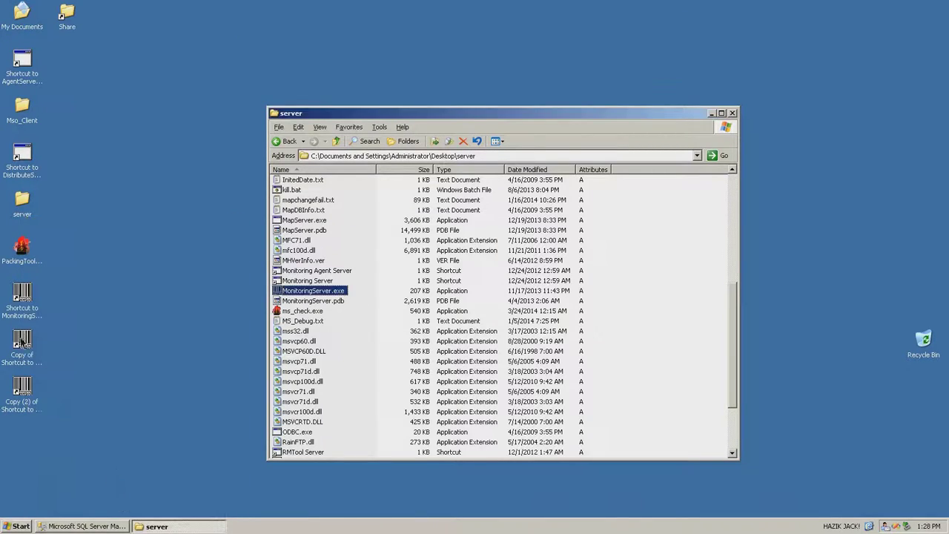
# Give the first shortcut copy target argument 2 and the second copy argument 3
pyautogui.rightClick(18, 342)
pyautogui.click(45, 493)
pyautogui.press('End')
pyautogui.write('2')
pyautogui.click(210, 502)
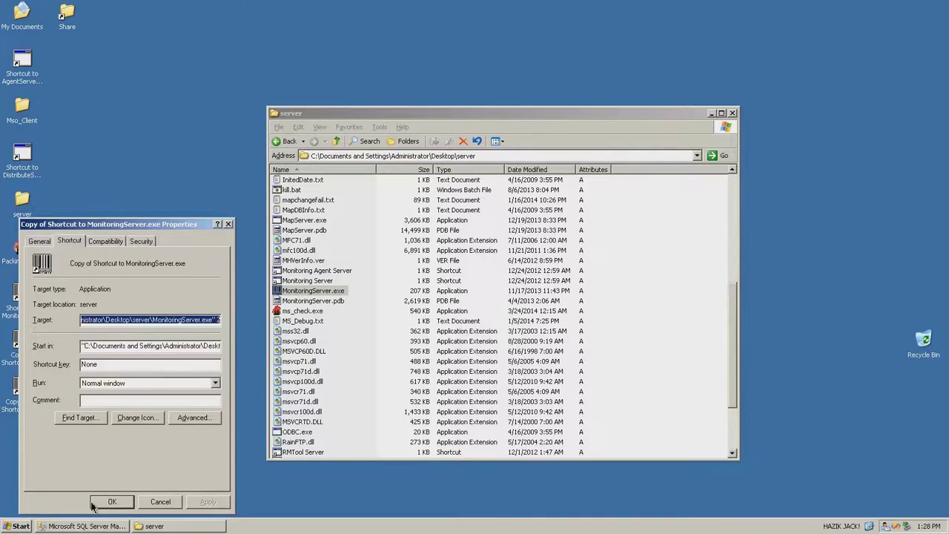
pyautogui.click(112, 502)
pyautogui.rightClick(31, 392)
pyautogui.click(70, 383)
pyautogui.press('End')
pyautogui.write('3')
pyautogui.click(219, 503)
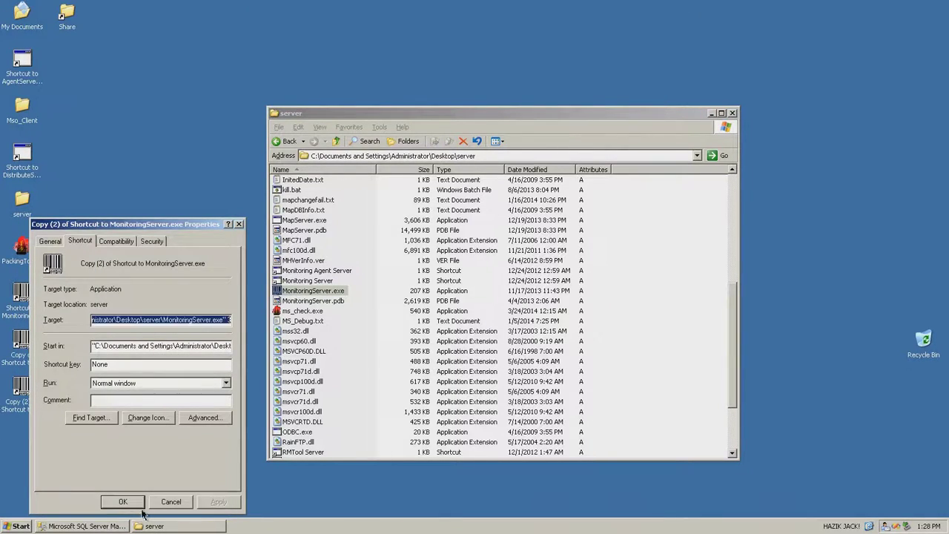
pyautogui.click(126, 504)
# Rename the three MonitoringServer shortcuts 1, 2 and 3
pyautogui.click(23, 317)
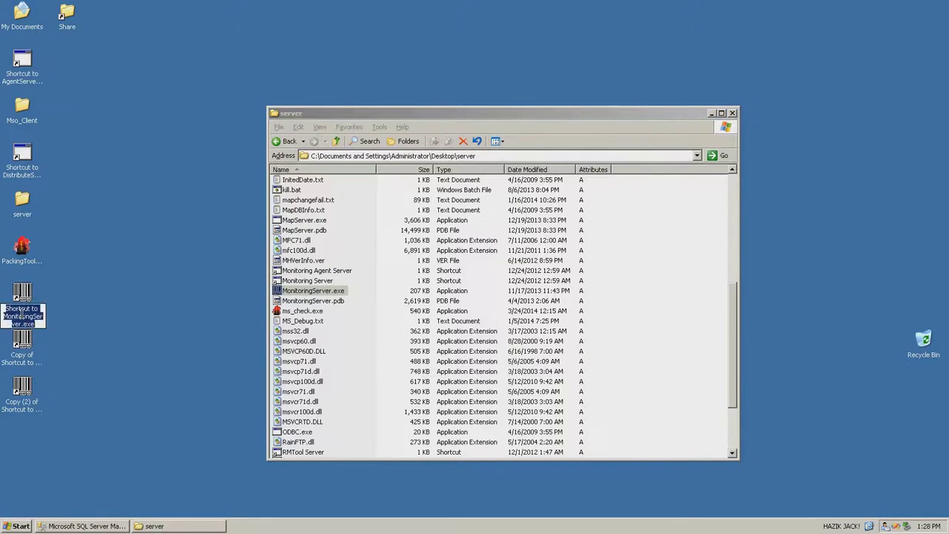
pyautogui.write('1')
pyautogui.click(28, 364)
pyautogui.press('F2')
pyautogui.write('2')
pyautogui.click(28, 395)
pyautogui.press('F2')
pyautogui.write('3')
pyautogui.press('Return')
pyautogui.click(87, 302)
pyautogui.doubleClick(23, 295)
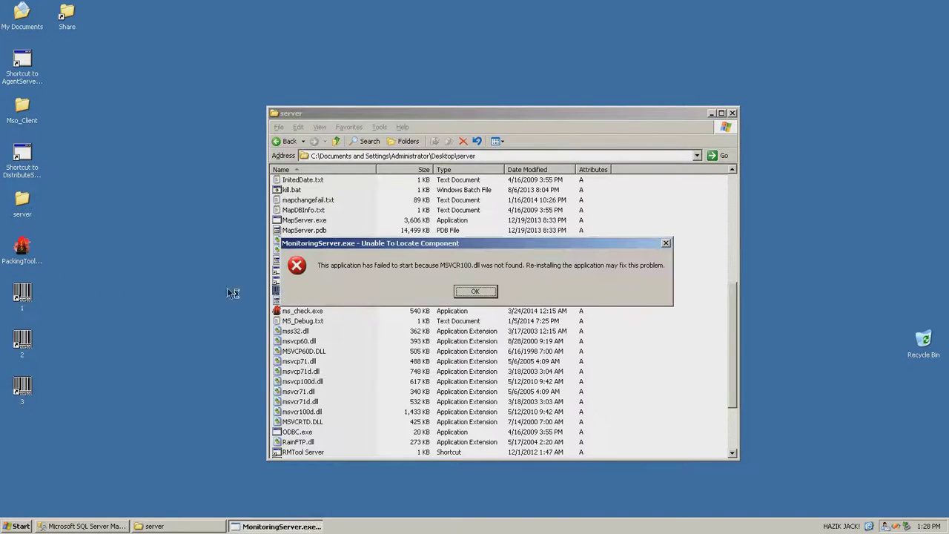
pyautogui.click(477, 293)
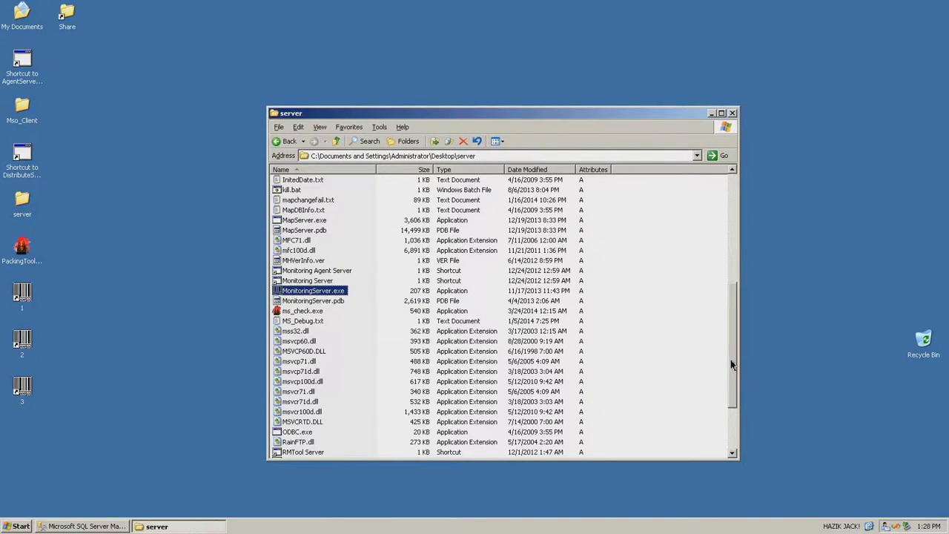
pyautogui.moveTo(733, 365); pyautogui.dragTo(732, 233)
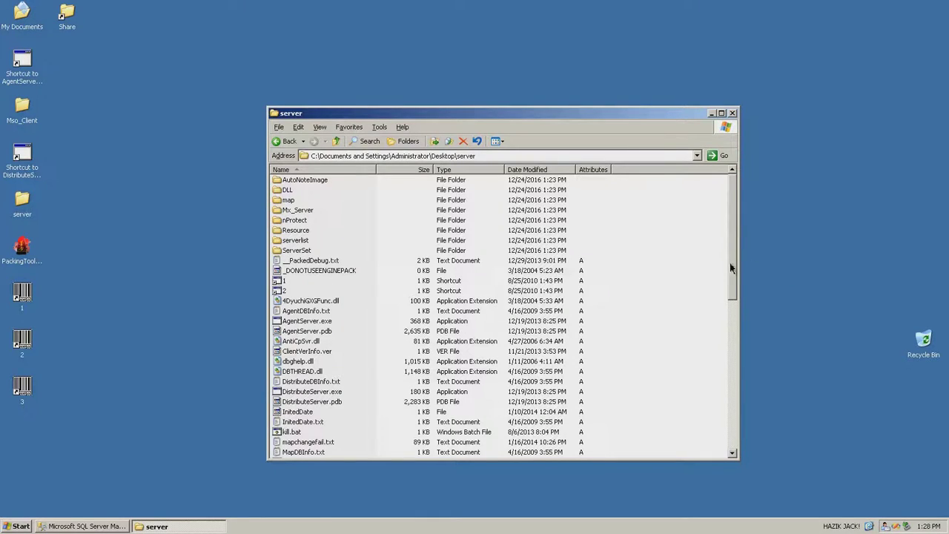
pyautogui.doubleClick(18, 297)
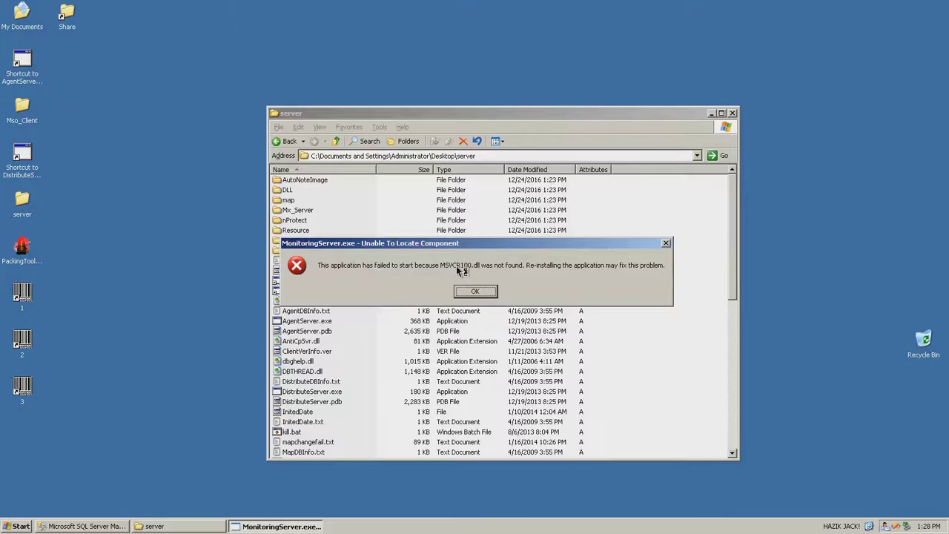
pyautogui.moveTo(731, 254); pyautogui.dragTo(731, 347)
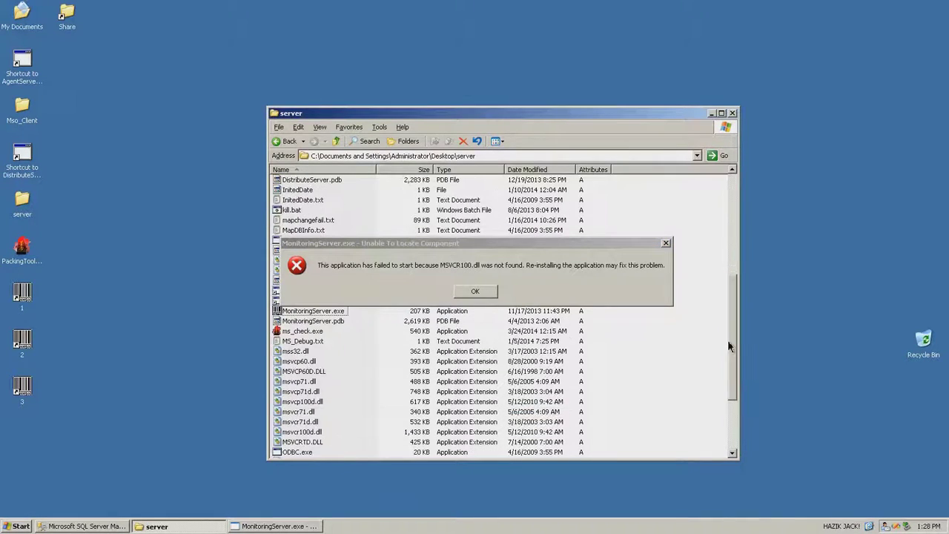
pyautogui.click(477, 292)
pyautogui.write('msv')
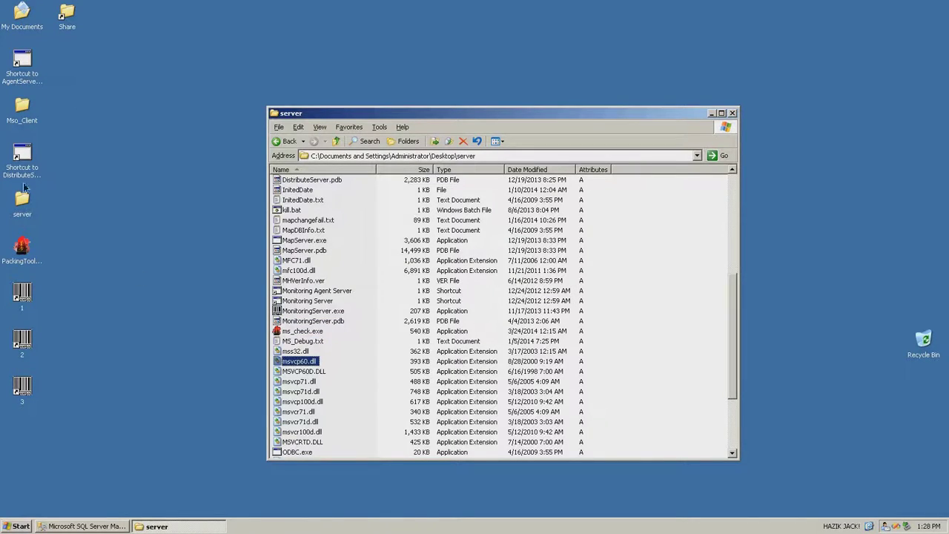
# Drag msvcr100.dll and msvcr100d.dll from Mso_Client into the server folder, choosing Yes to All
pyautogui.doubleClick(31, 111)
pyautogui.write('msvcr')
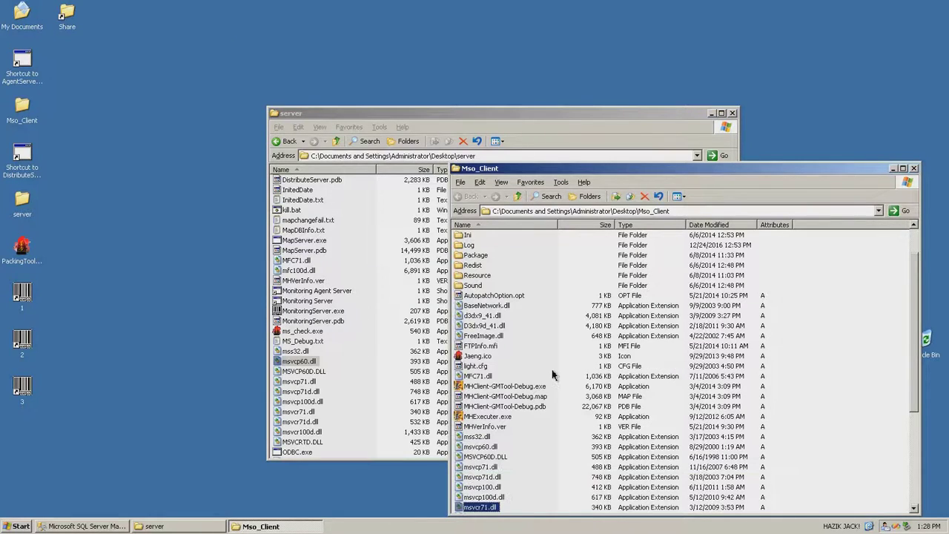
pyautogui.scroll(-3, 917, 412)
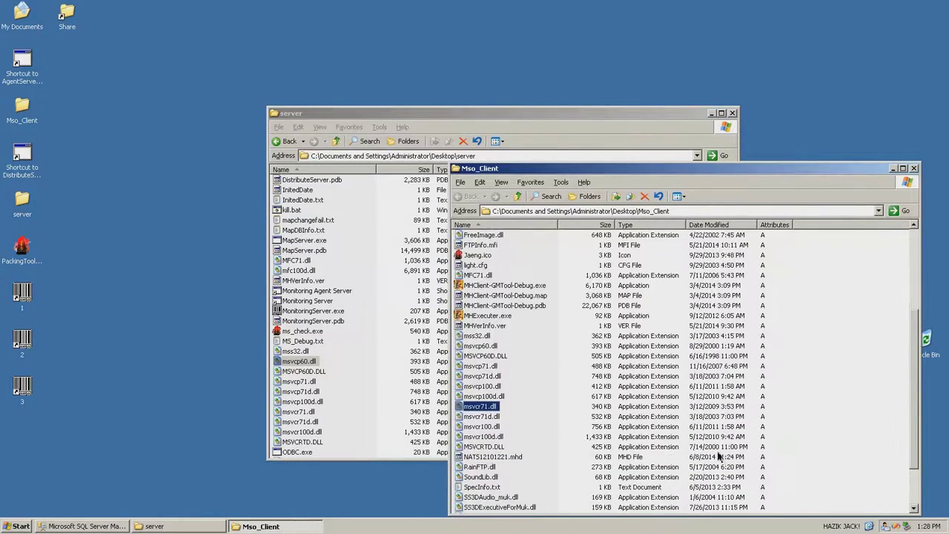
pyautogui.click(481, 428)
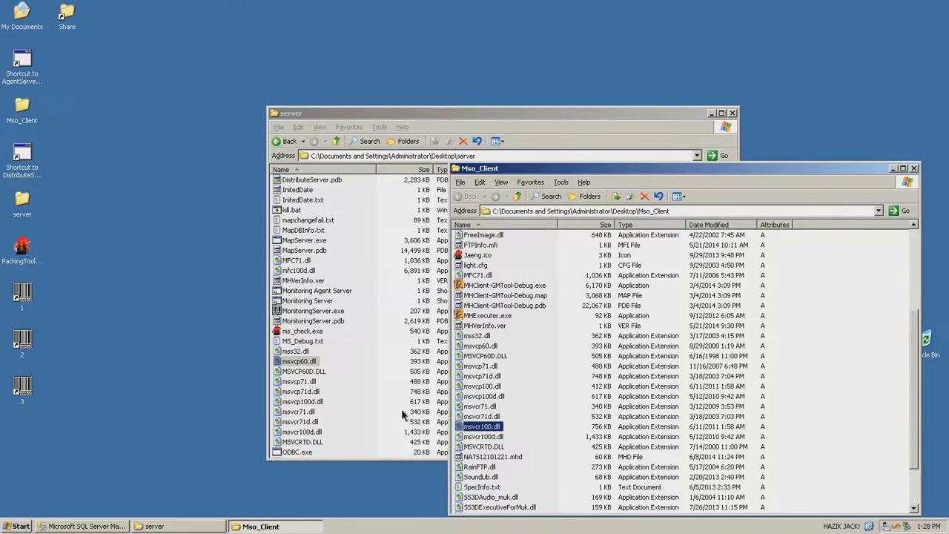
pyautogui.moveTo(486, 440); pyautogui.dragTo(390, 411)
pyautogui.moveTo(479, 323); pyautogui.dragTo(517, 235)
pyautogui.click(469, 320)
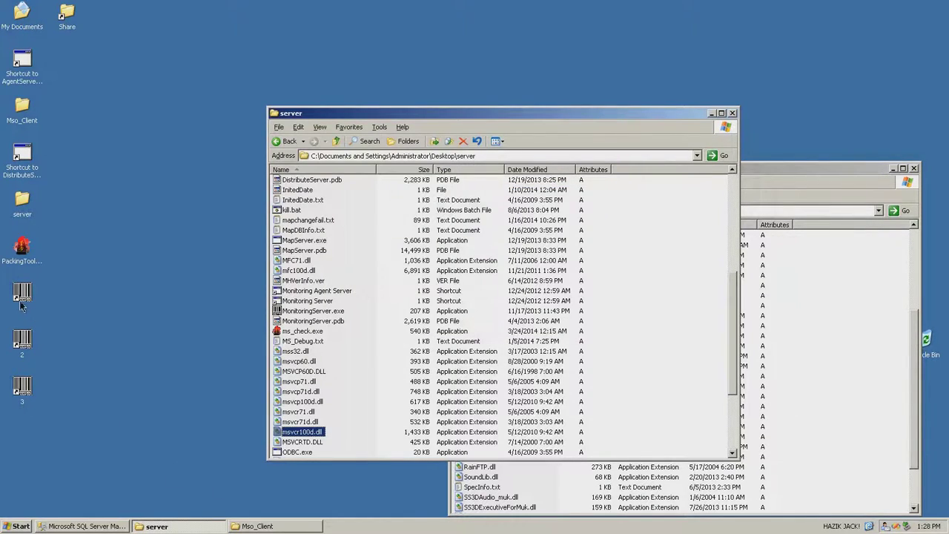
# Launch monitoring servers from shortcuts 1, 2 and 3, minimizing the RMToolServer, MS_OPEN and MAS_OPEN windows
pyautogui.doubleClick(22, 303)
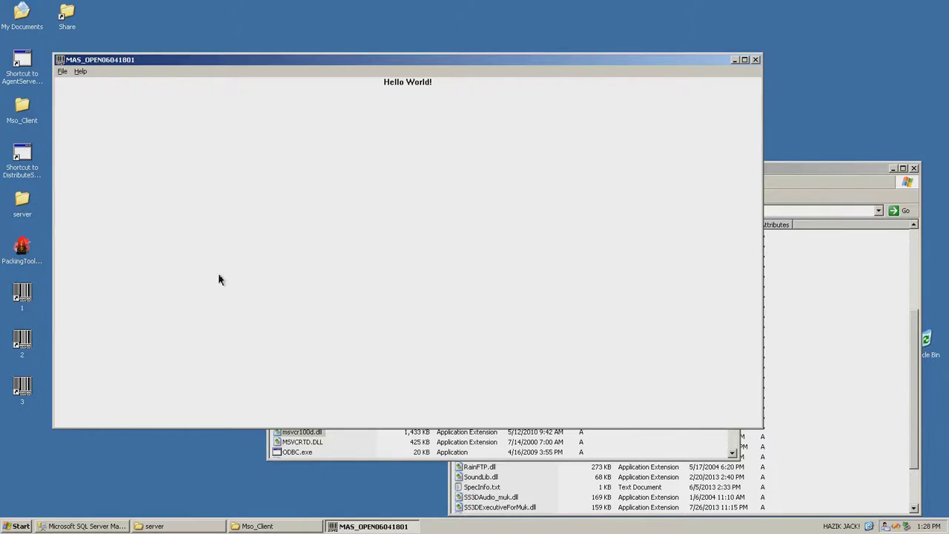
pyautogui.click(18, 349)
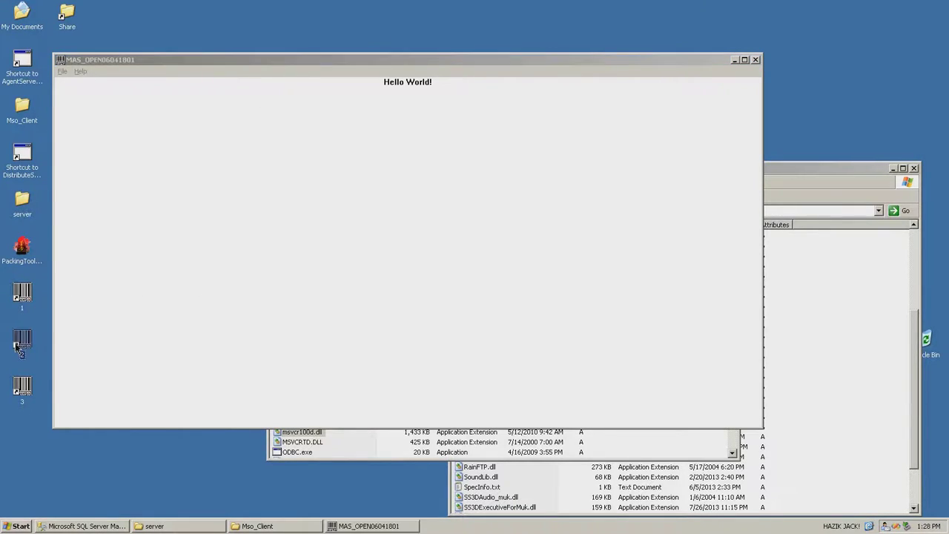
pyautogui.doubleClick(18, 349)
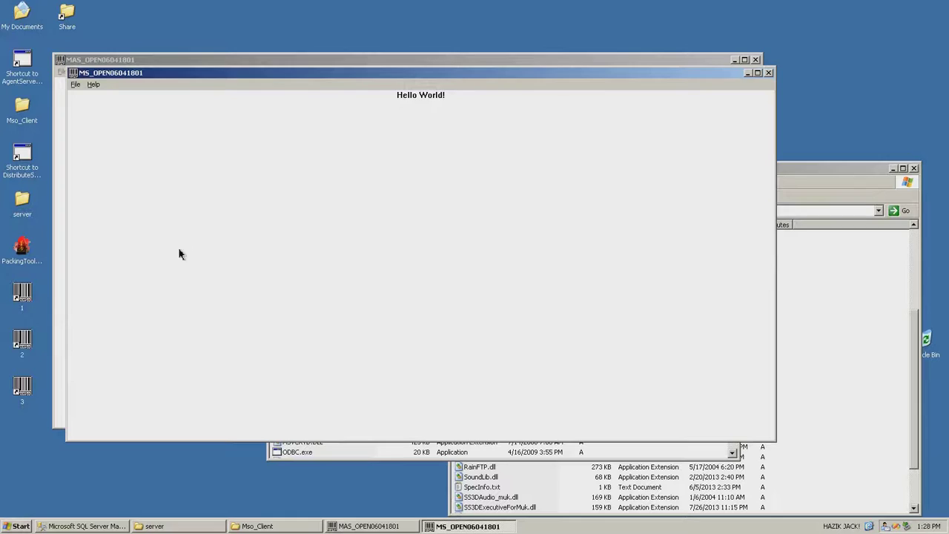
pyautogui.click(24, 386)
pyautogui.doubleClick(25, 387)
pyautogui.click(845, 168)
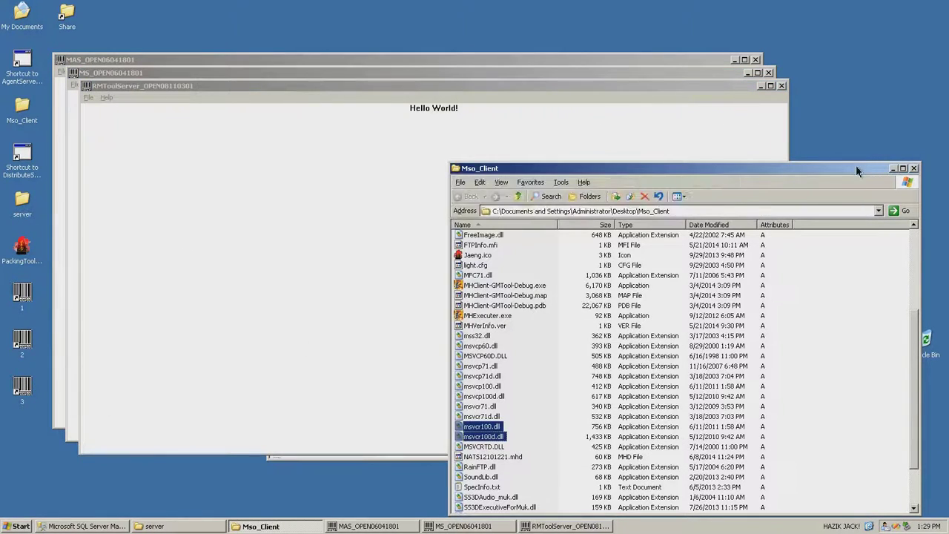
pyautogui.moveTo(856, 172); pyautogui.dragTo(855, 149)
pyautogui.click(760, 85)
pyautogui.click(747, 73)
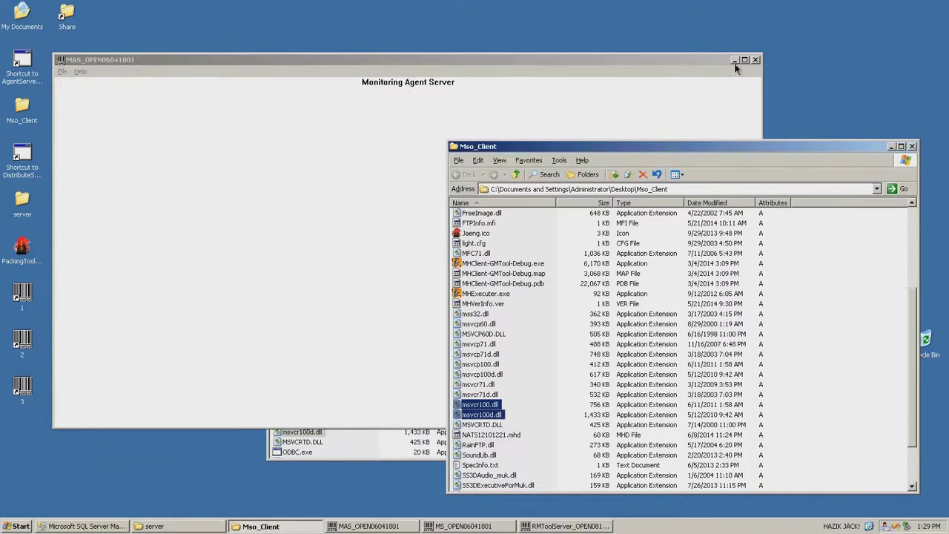
pyautogui.click(734, 60)
pyautogui.click(81, 253)
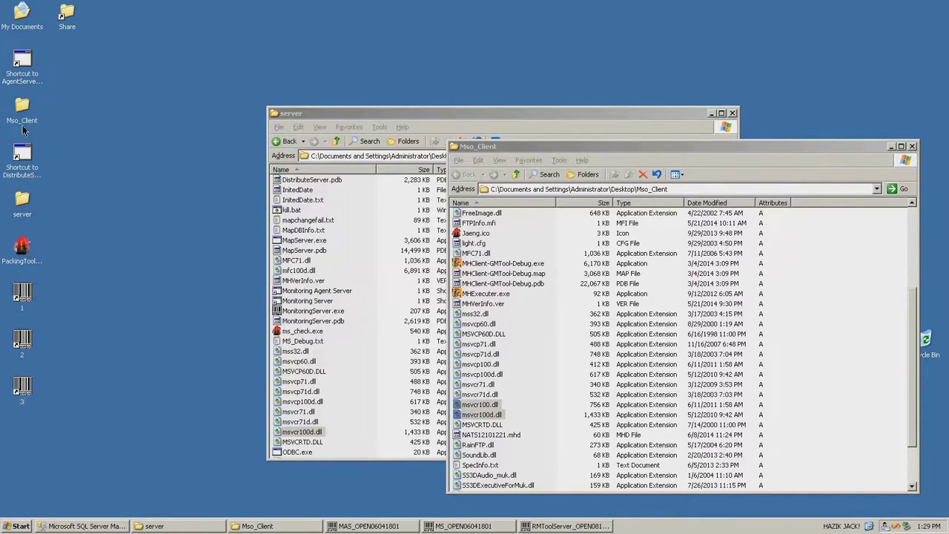
# Start the Agent and Distribute servers from their shortcuts and minimize both consoles
pyautogui.click(22, 79)
pyautogui.doubleClick(24, 77)
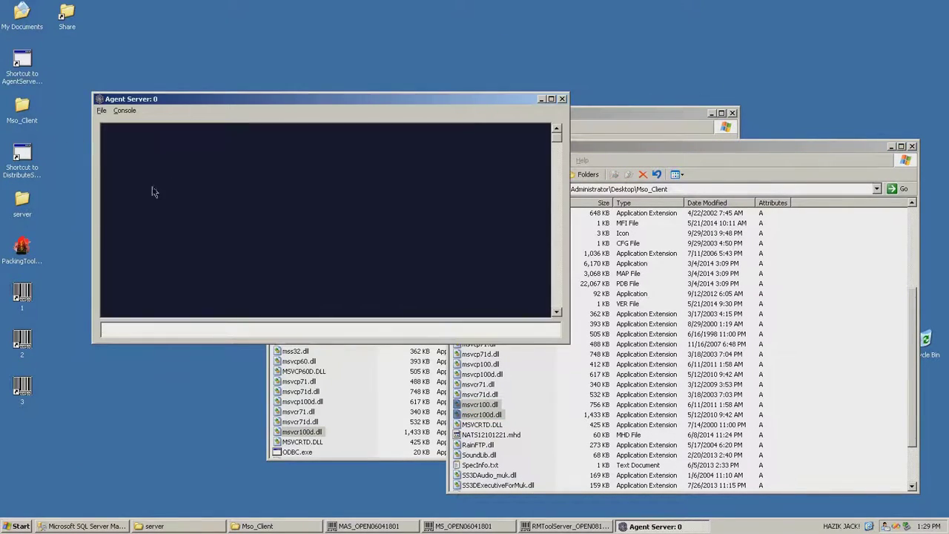
pyautogui.doubleClick(23, 164)
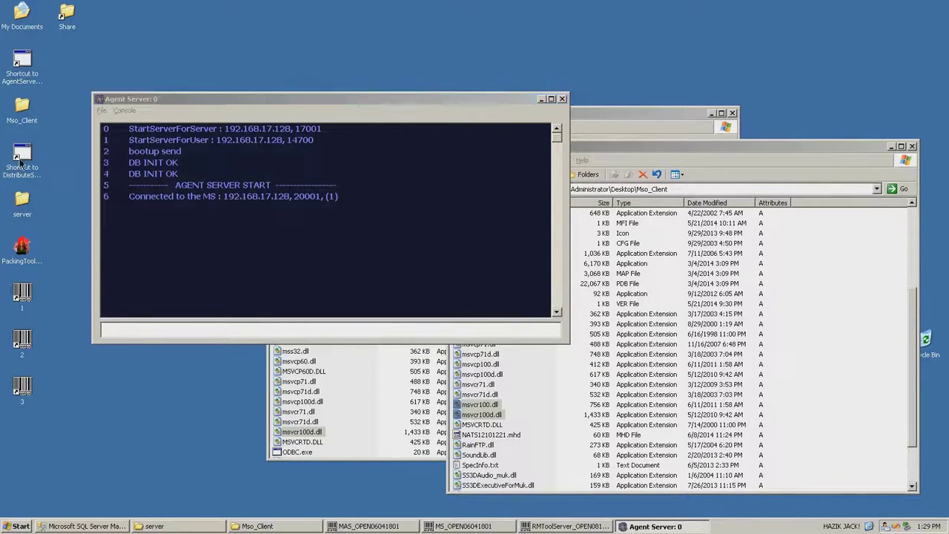
pyautogui.moveTo(385, 113); pyautogui.dragTo(348, 115)
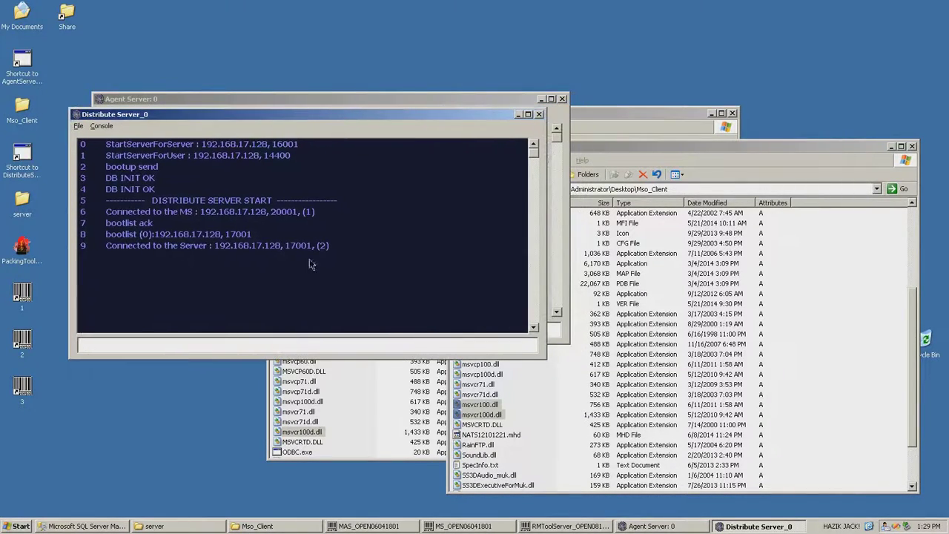
pyautogui.click(517, 114)
pyautogui.click(542, 98)
pyautogui.moveTo(522, 115); pyautogui.dragTo(377, 102)
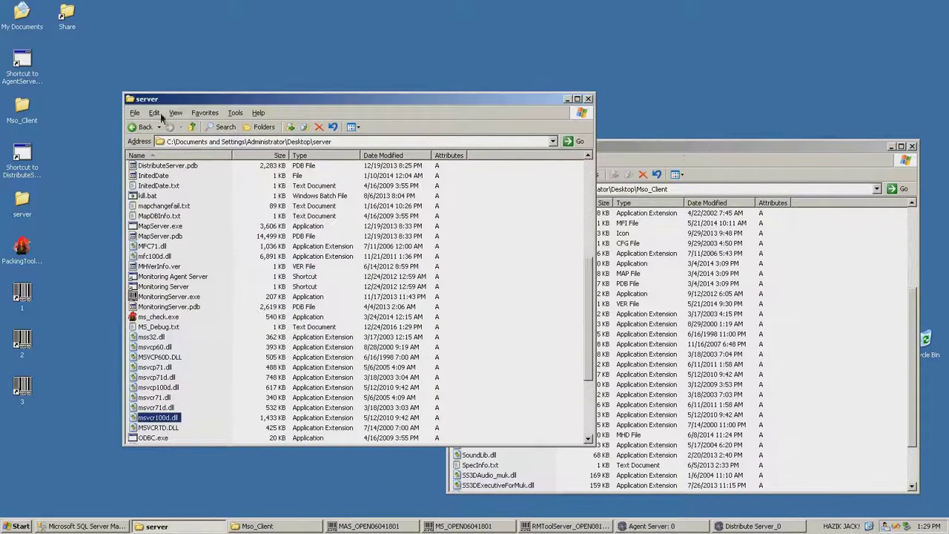
# Close the server folder, open the client Ini folder, and load ServerList.bin into PackingTool
pyautogui.moveTo(590, 282); pyautogui.dragTo(589, 190)
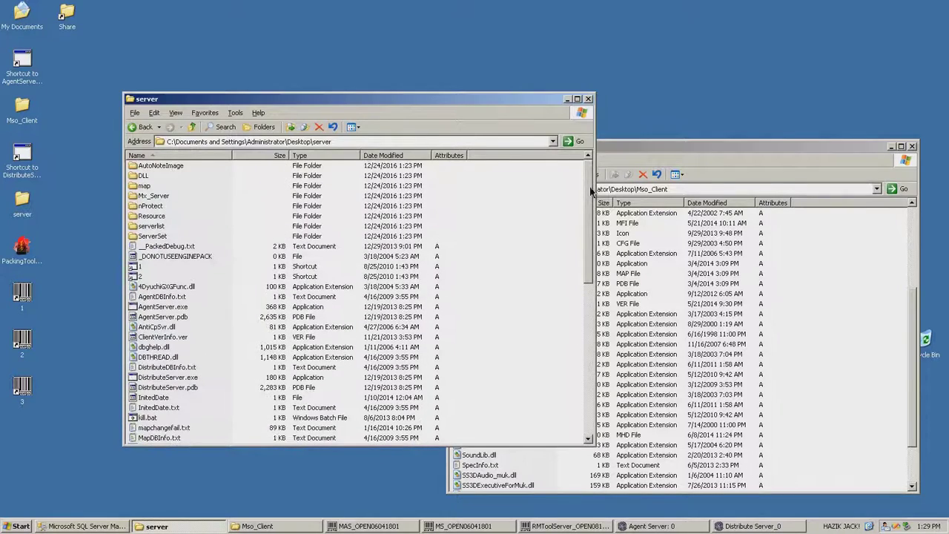
pyautogui.click(589, 100)
pyautogui.moveTo(622, 147); pyautogui.dragTo(434, 113)
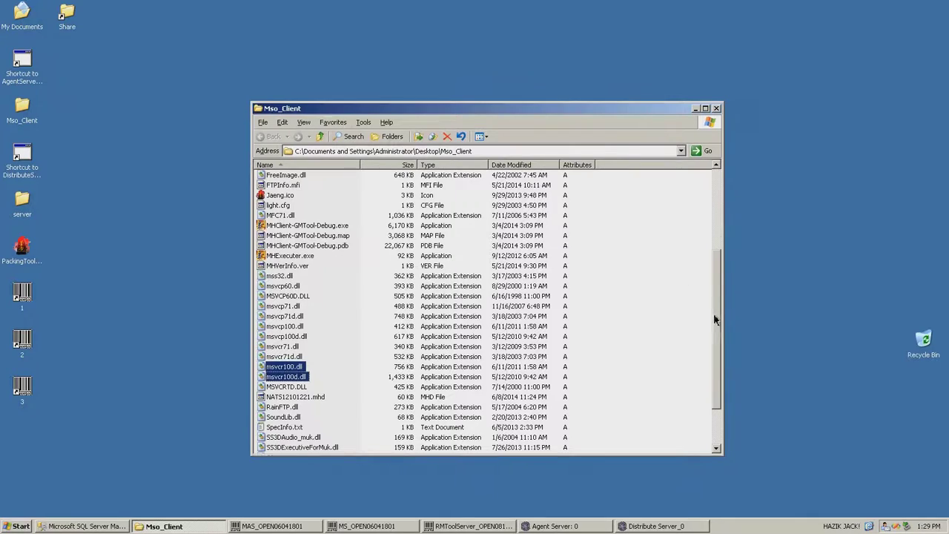
pyautogui.moveTo(713, 320); pyautogui.dragTo(712, 212)
pyautogui.doubleClick(267, 219)
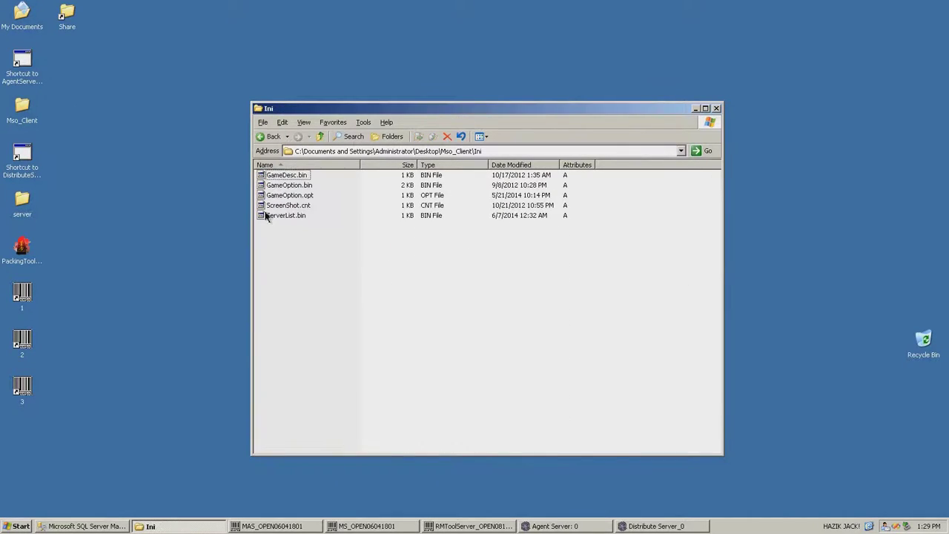
pyautogui.doubleClick(23, 248)
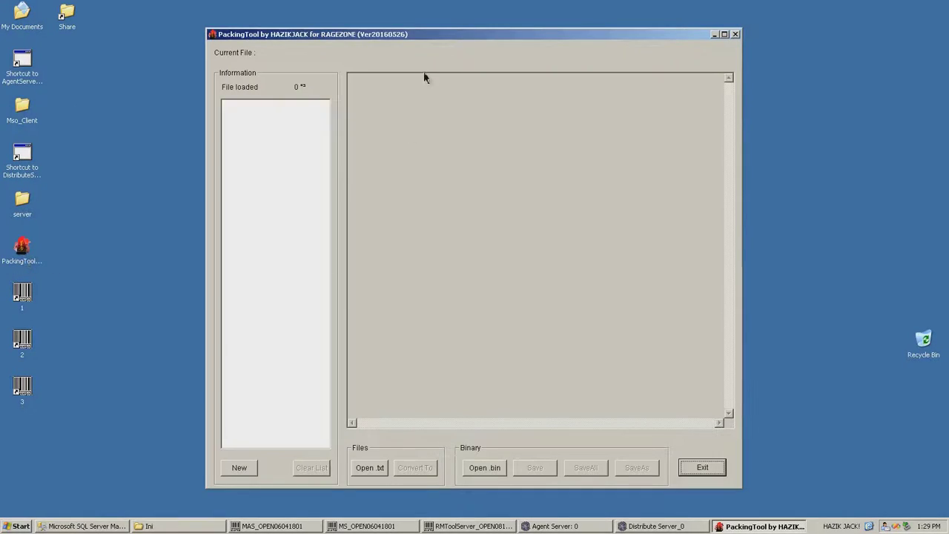
pyautogui.click(152, 526)
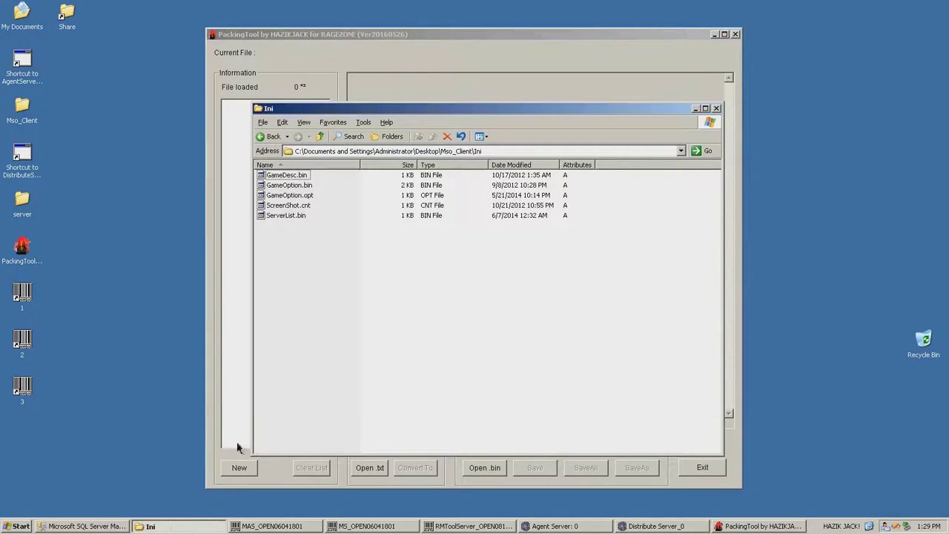
pyautogui.click(288, 216)
pyautogui.moveTo(289, 216); pyautogui.dragTo(250, 234)
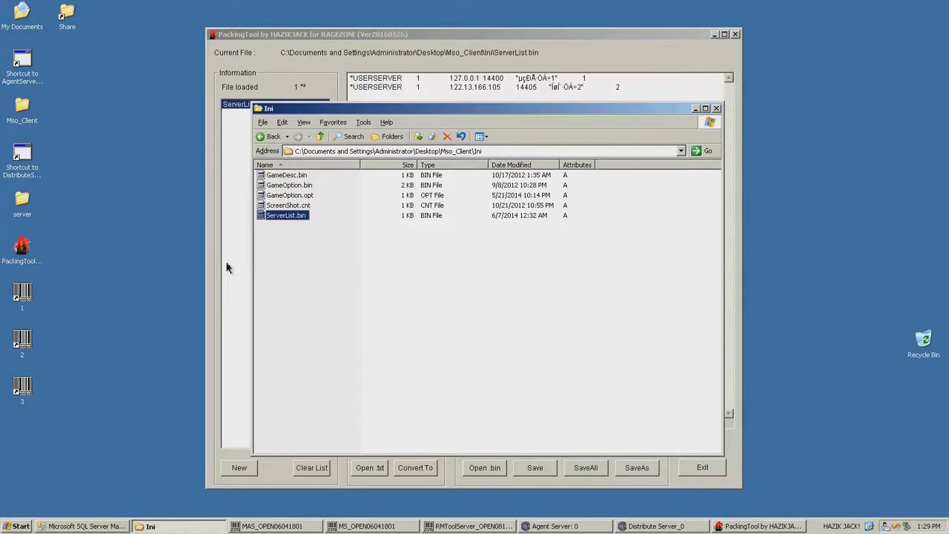
pyautogui.click(227, 267)
# Change the first entry's 127.0.0.1 to 192.168.17.128, delete the second entry, then save and exit
pyautogui.moveTo(449, 77); pyautogui.dragTo(474, 75)
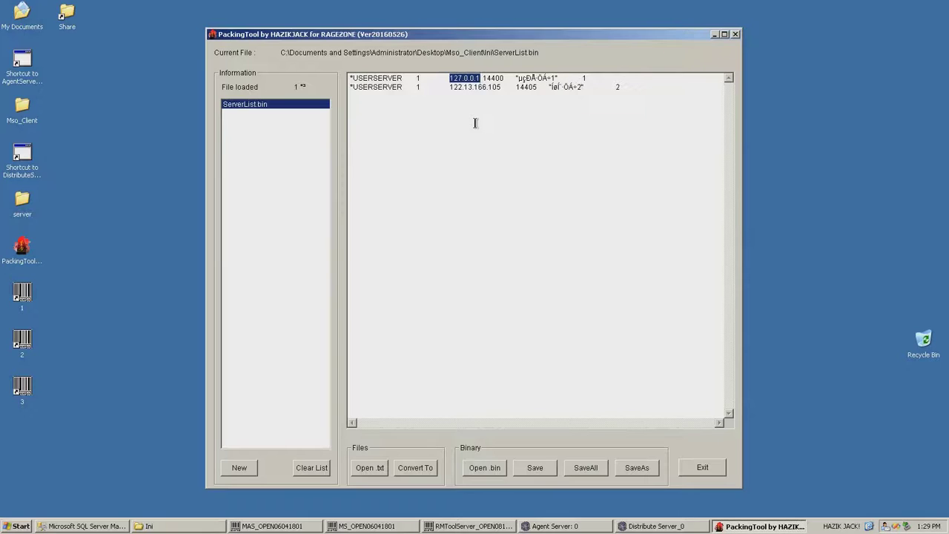
pyautogui.write('192.168.17')
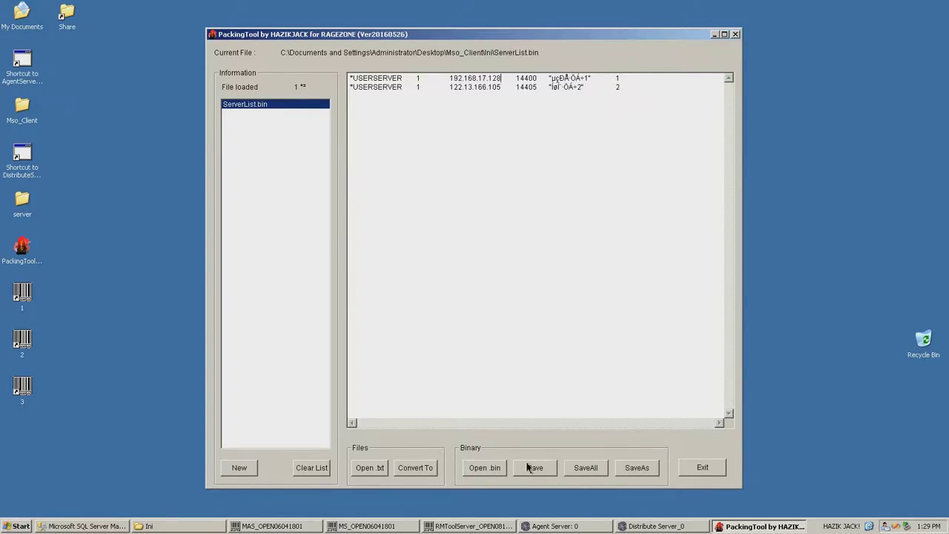
pyautogui.click(617, 88)
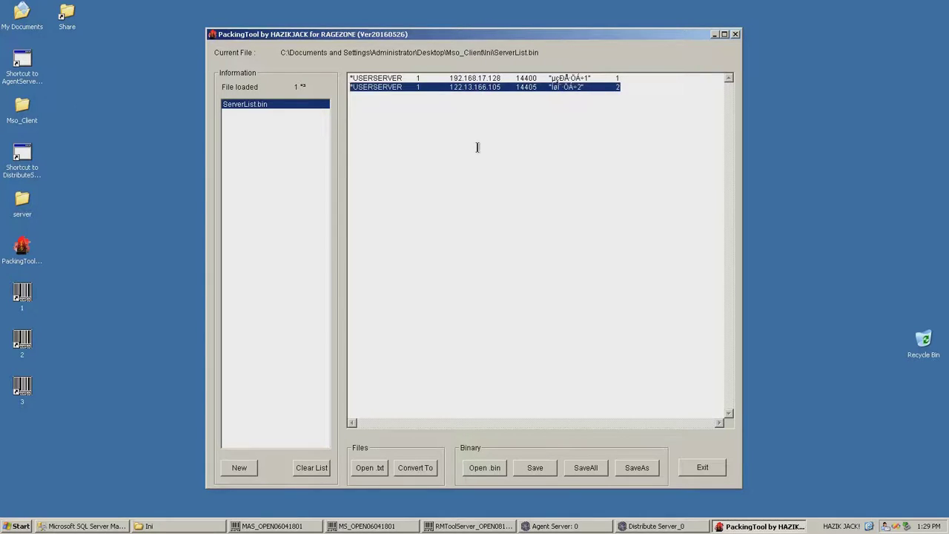
pyautogui.press('Delete')
pyautogui.click(536, 469)
pyautogui.click(700, 468)
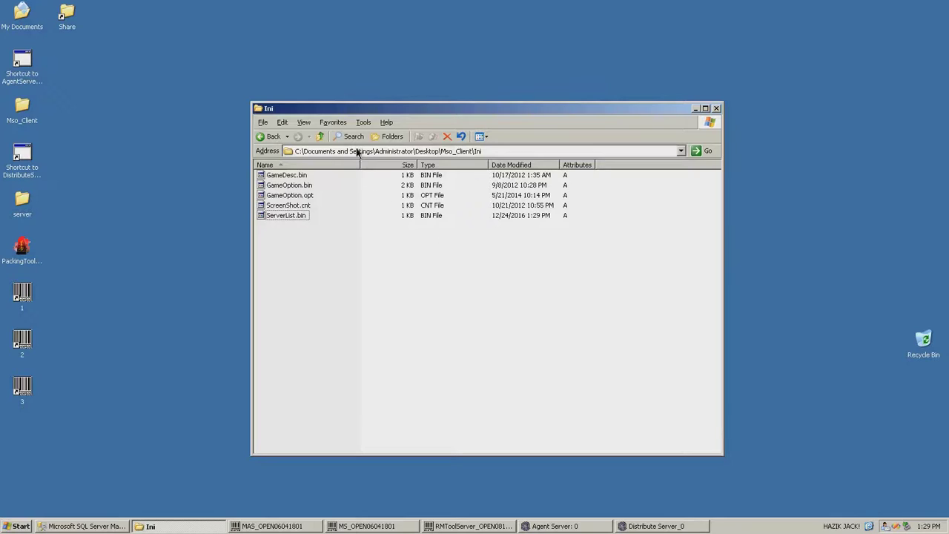
# In Management Studio, expand mhcmember's Tables and open dbo.chr_log_info for row editing
pyautogui.click(321, 136)
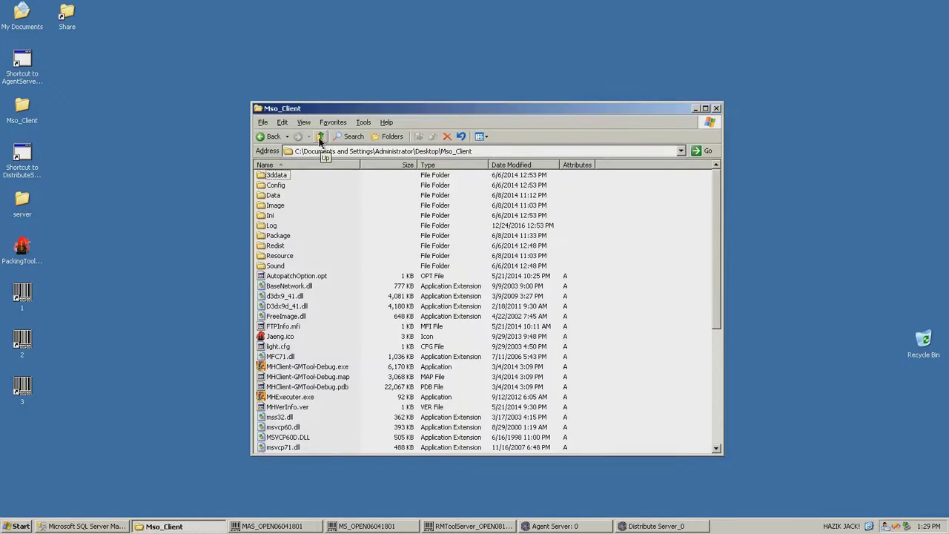
pyautogui.click(332, 367)
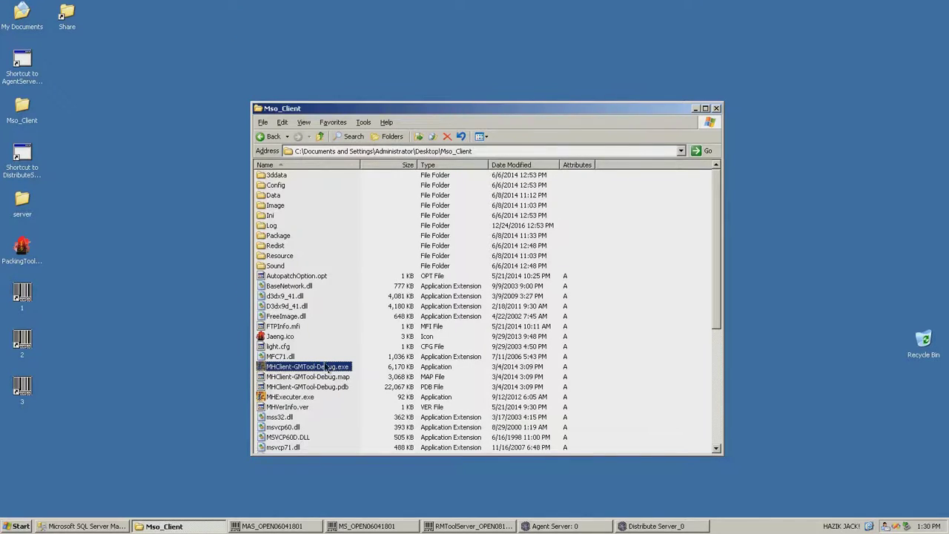
pyautogui.click(136, 219)
pyautogui.click(81, 526)
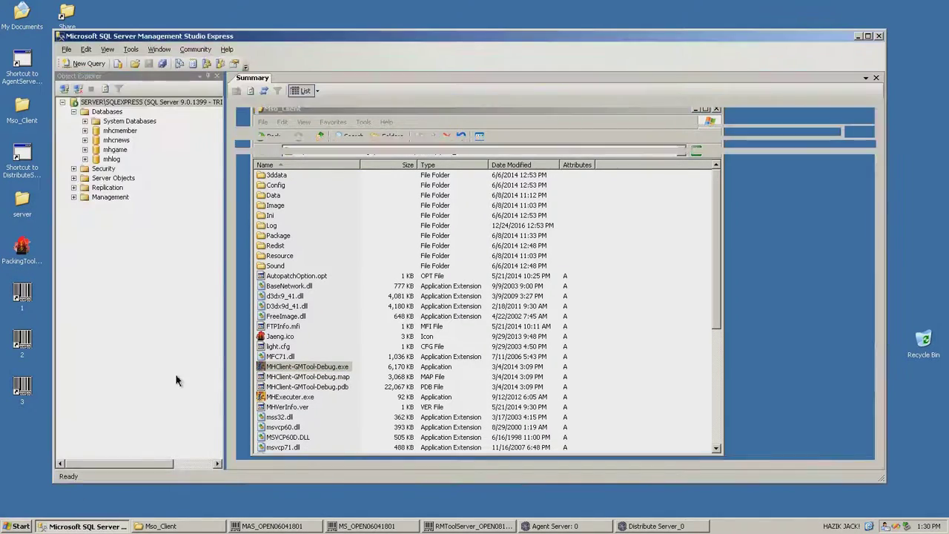
pyautogui.click(85, 131)
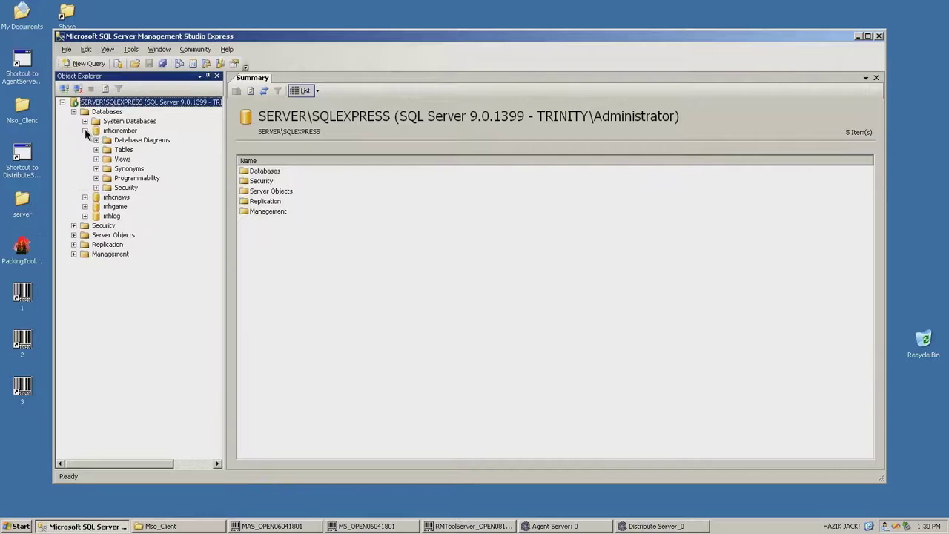
pyautogui.click(96, 149)
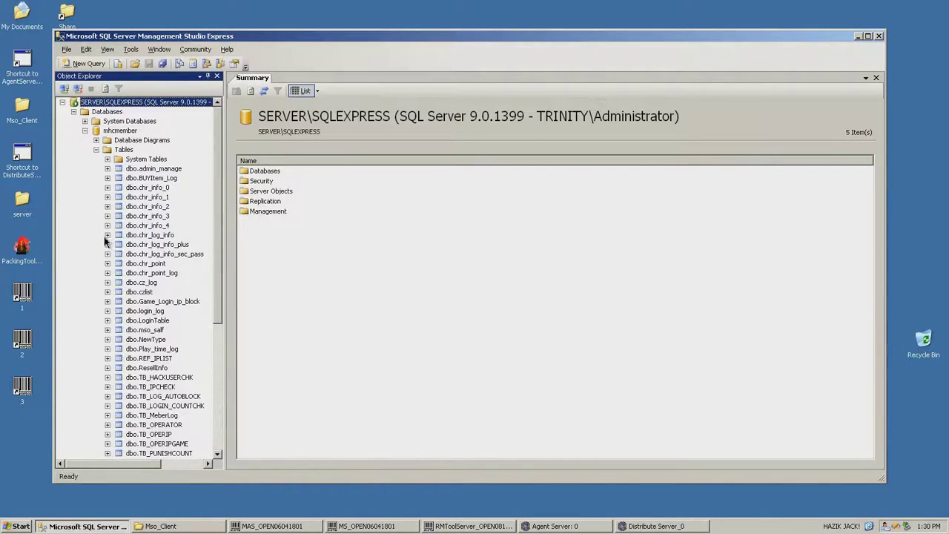
pyautogui.click(122, 236)
pyautogui.rightClick(122, 237)
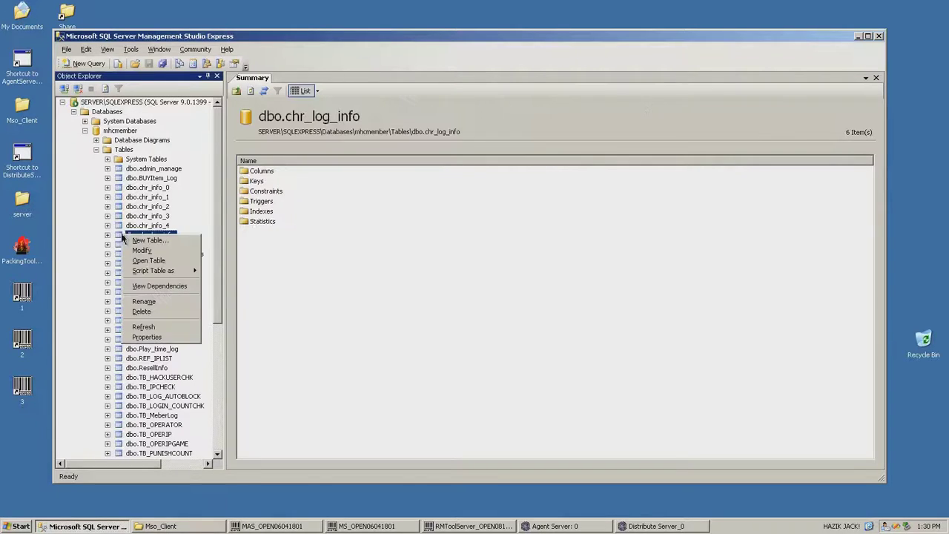
pyautogui.click(148, 260)
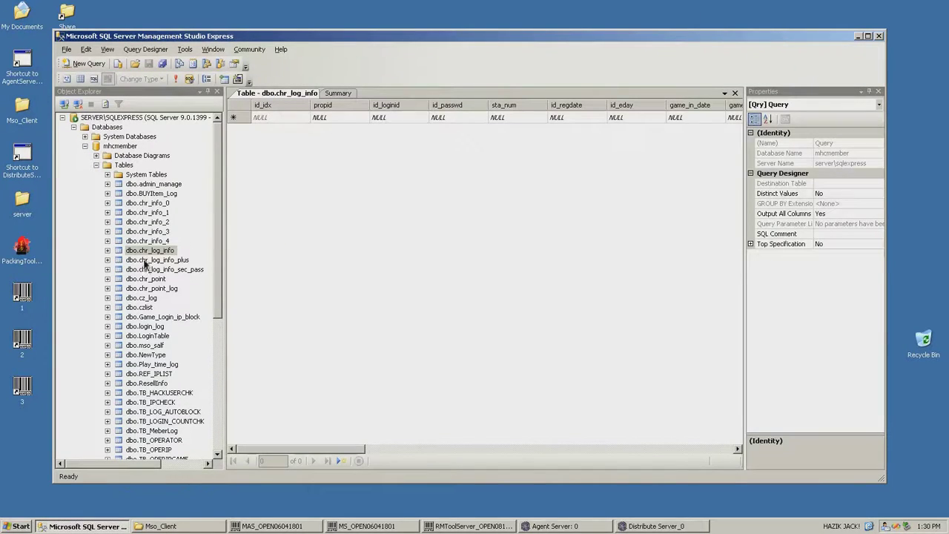
# Add the first account row (propid 1, login id 1) with its password and mall_podot 999999, then save
pyautogui.click(336, 115)
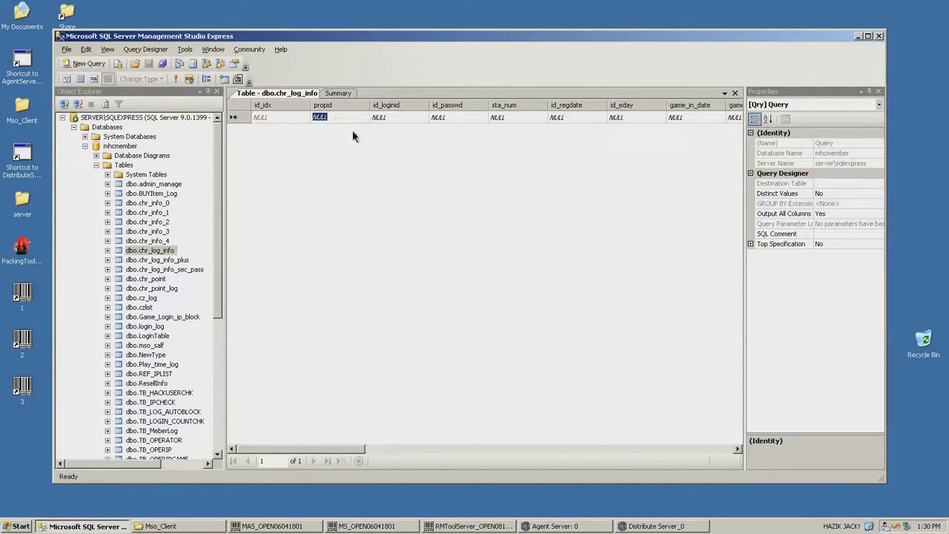
pyautogui.write('1')
pyautogui.click(384, 117)
pyautogui.write('1')
pyautogui.click(439, 118)
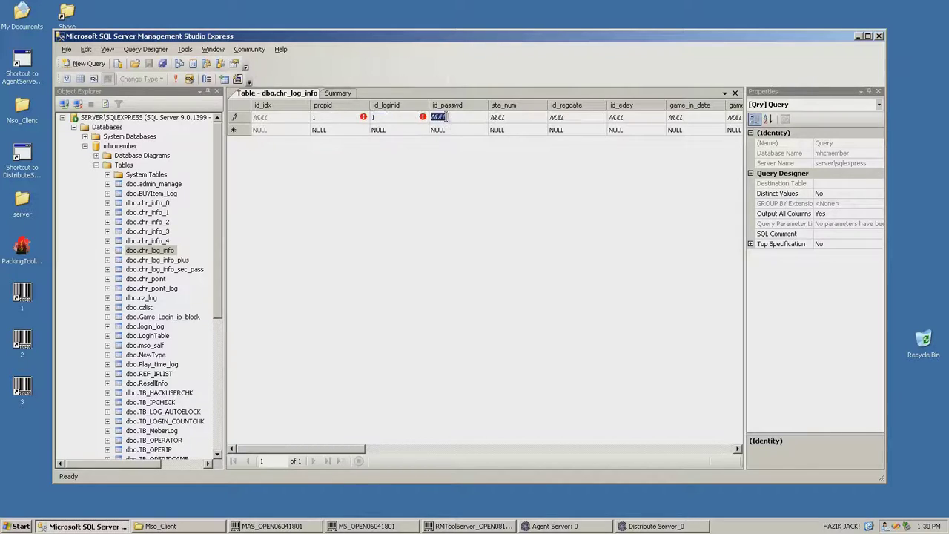
pyautogui.moveTo(327, 449); pyautogui.dragTo(698, 449)
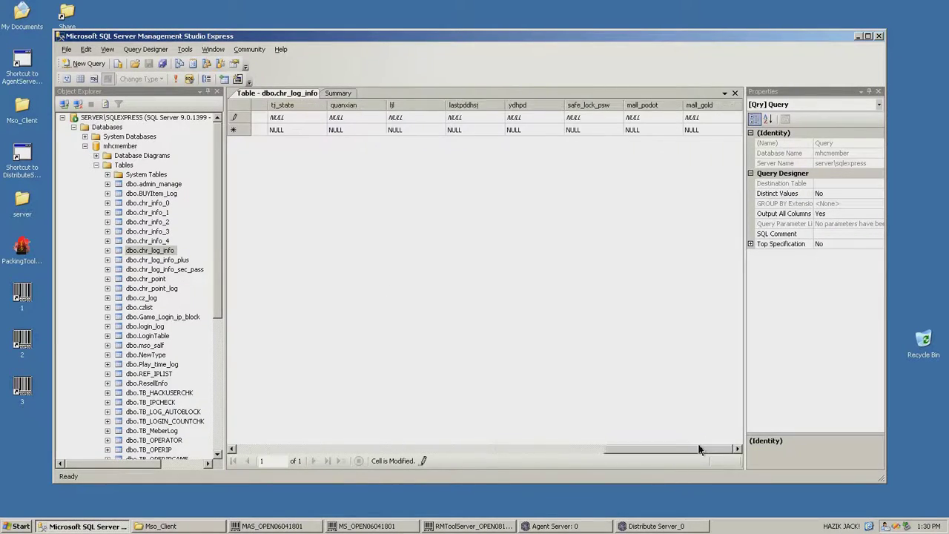
pyautogui.write('1111')
pyautogui.click(666, 117)
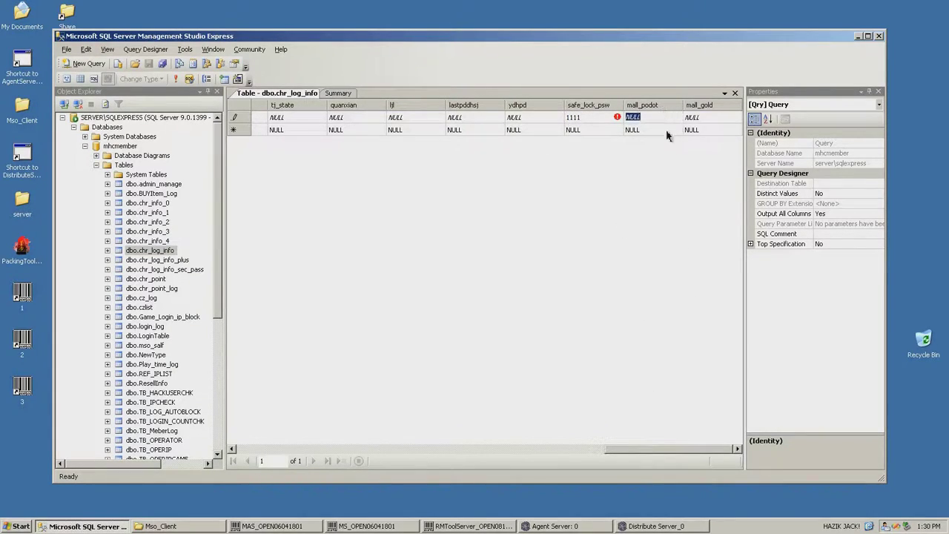
pyautogui.write('999999')
pyautogui.click(699, 117)
pyautogui.write('99')
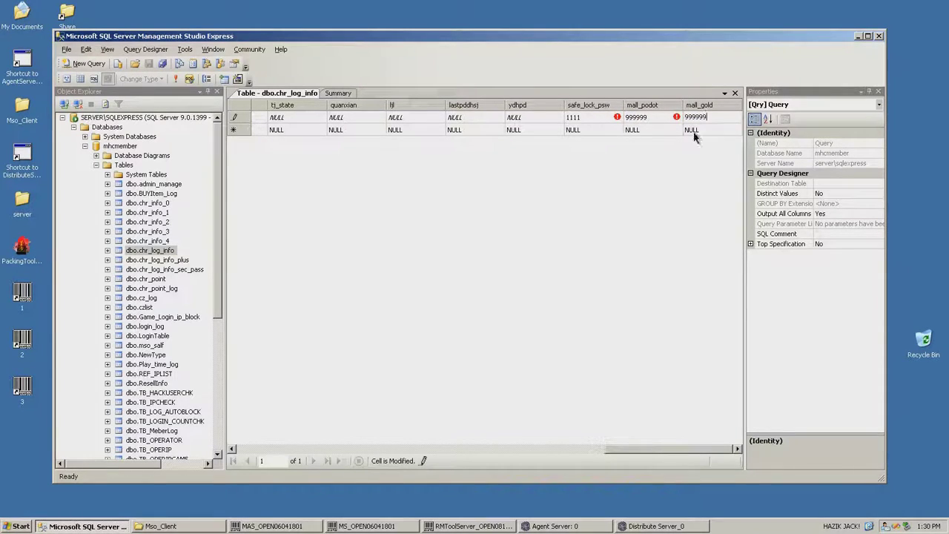
pyautogui.click(692, 131)
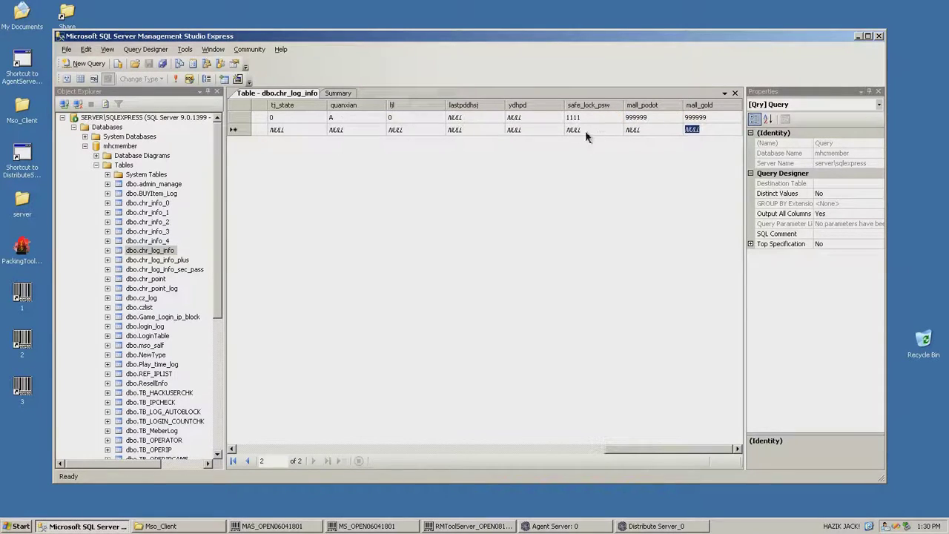
pyautogui.click(177, 80)
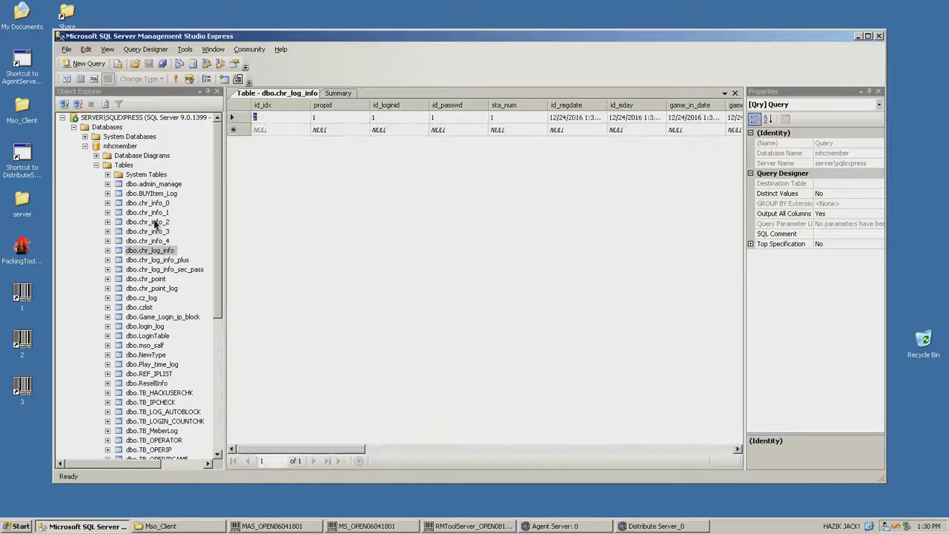
# Add the second account row (propid 2, login id 2) with passwords and 999999 mall_podot and mall_gold, then save
pyautogui.rightClick(167, 272)
pyautogui.click(354, 218)
pyautogui.click(331, 123)
pyautogui.click(331, 132)
pyautogui.write('2')
pyautogui.click(390, 131)
pyautogui.write('2')
pyautogui.click(442, 130)
pyautogui.write('2')
pyautogui.moveTo(334, 450); pyautogui.dragTo(699, 447)
pyautogui.click(578, 129)
pyautogui.write('1111')
pyautogui.click(643, 130)
pyautogui.write('999999')
pyautogui.click(699, 130)
pyautogui.write('999999')
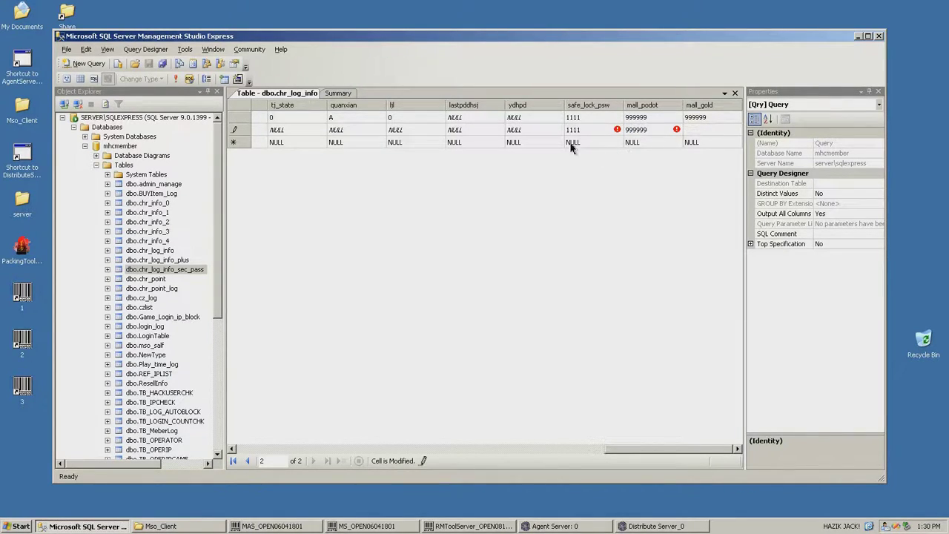
pyautogui.press('Return')
pyautogui.click(176, 79)
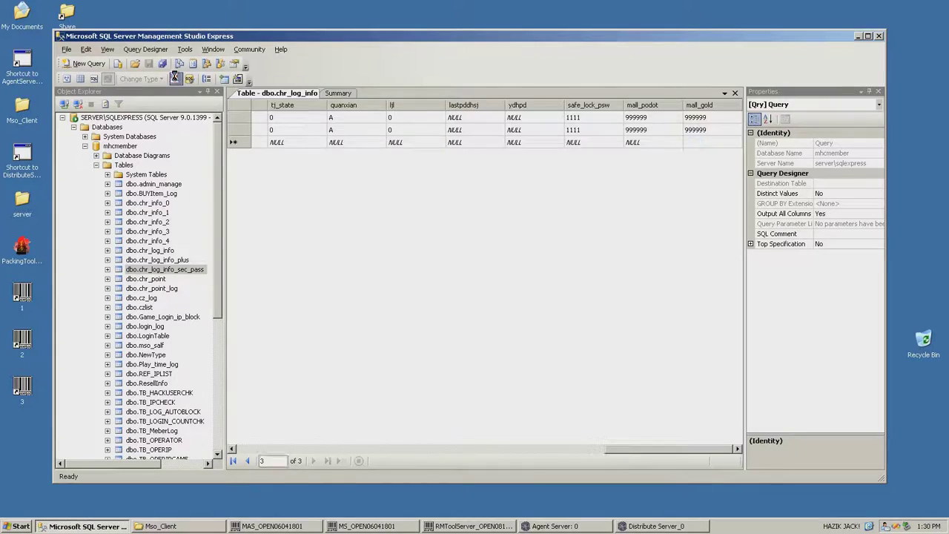
# Add secondary-password rows for login ids 1 and 2 in dbo.chr_log_info_sec_pass and save them
pyautogui.rightClick(180, 271)
pyautogui.click(239, 296)
pyautogui.click(330, 117)
pyautogui.write('1')
pyautogui.click(395, 119)
pyautogui.write('111')
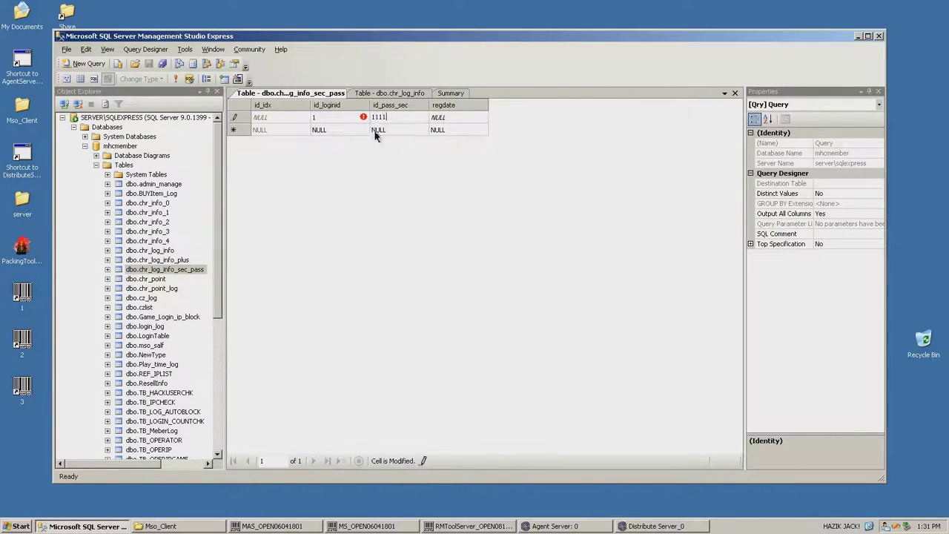
pyautogui.click(384, 130)
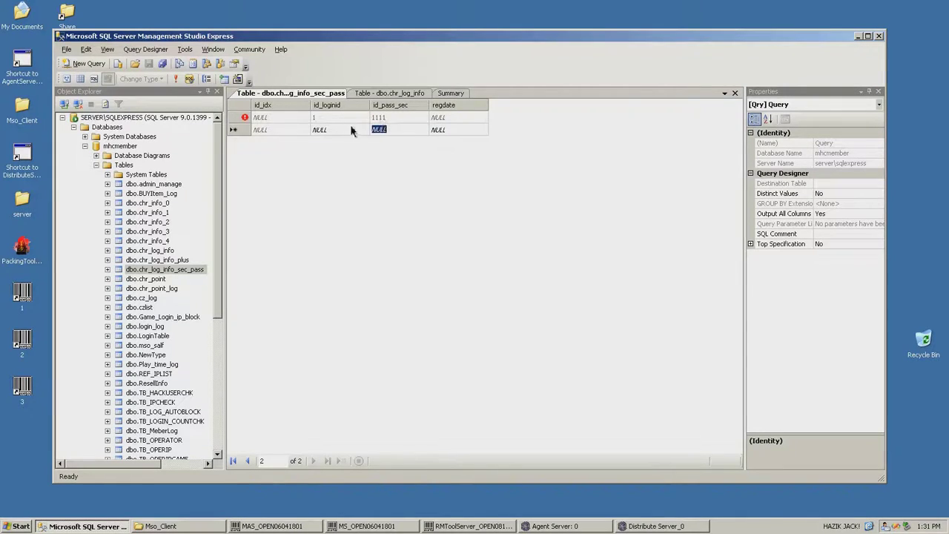
pyautogui.click(176, 78)
pyautogui.click(326, 130)
pyautogui.write('2')
pyautogui.click(386, 130)
pyautogui.write('1111')
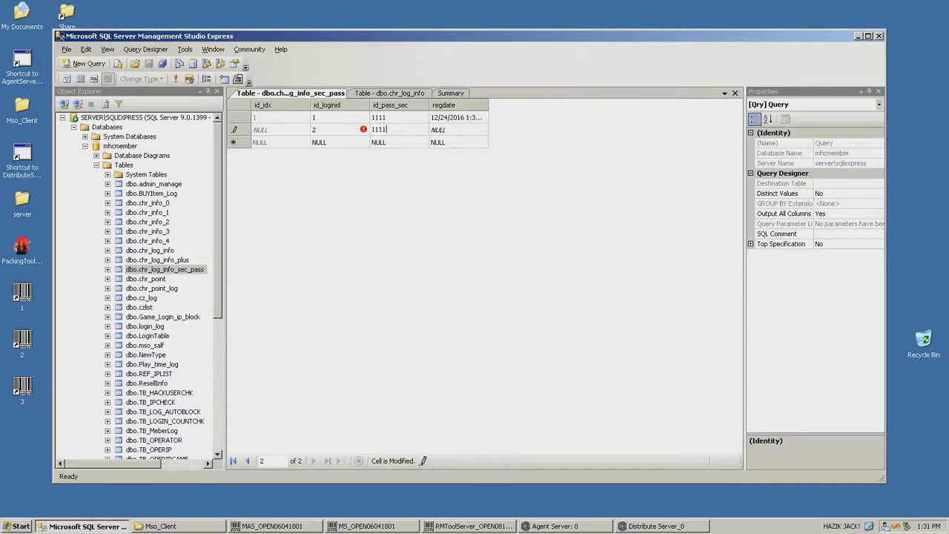
pyautogui.click(176, 79)
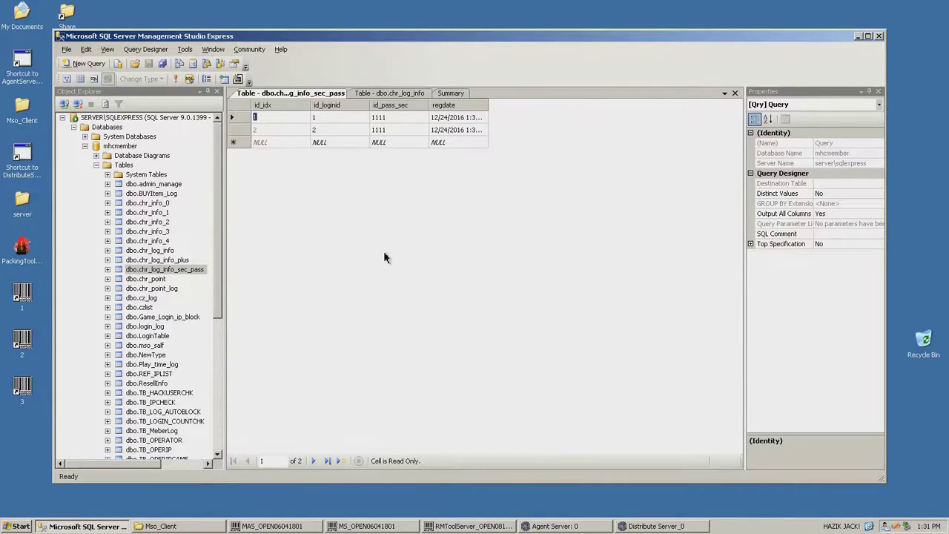
# Set the first dbo.chr_log_info account's UserLevel to 2, save, and minimise the database manager
pyautogui.click(857, 37)
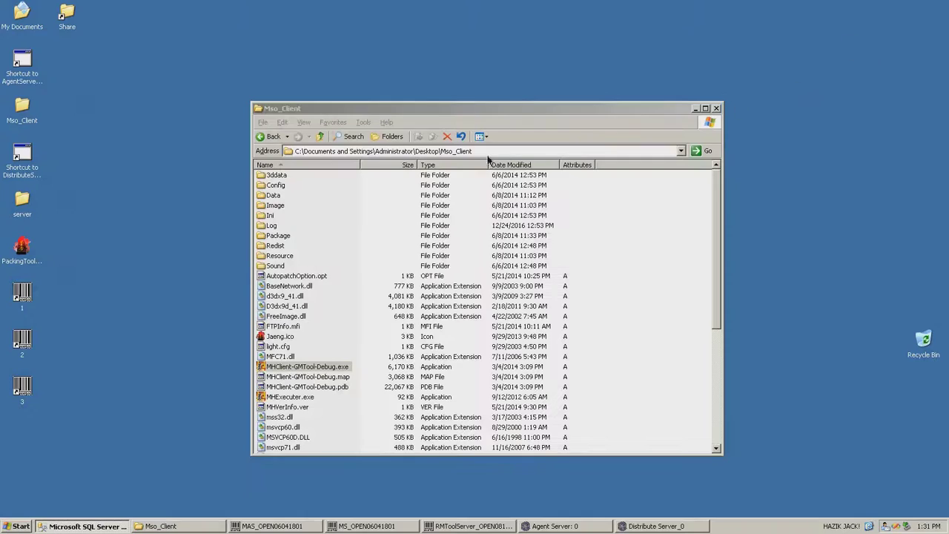
pyautogui.click(110, 526)
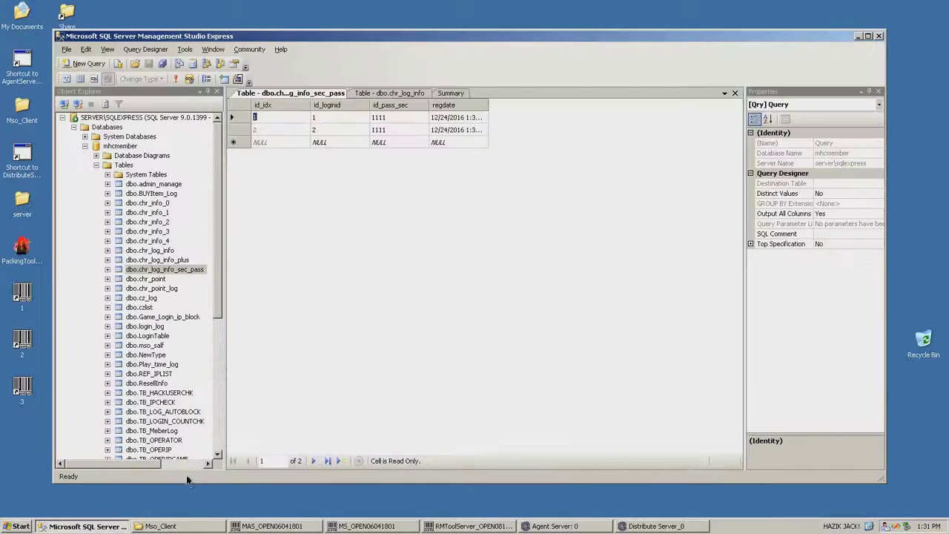
pyautogui.click(393, 93)
pyautogui.moveTo(303, 444); pyautogui.dragTo(465, 450)
pyautogui.click(484, 115)
pyautogui.write('2')
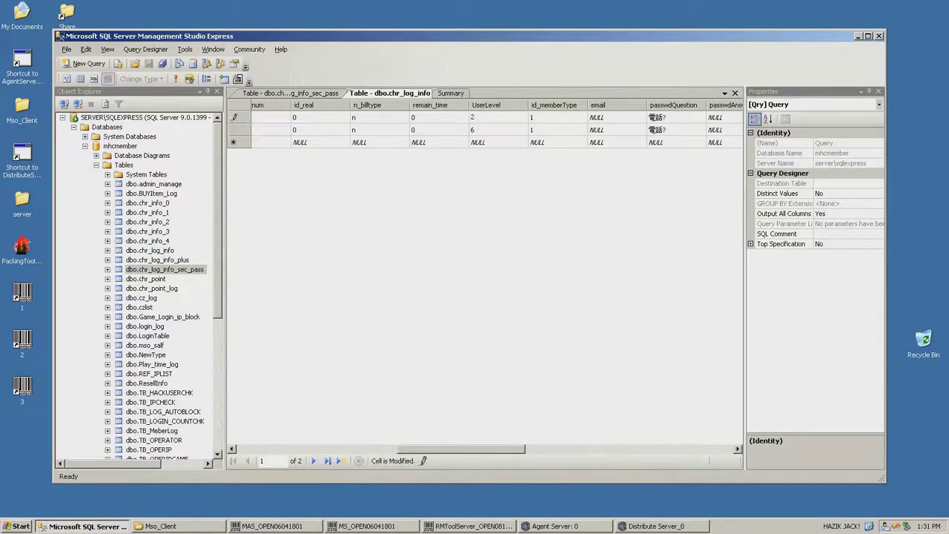
pyautogui.click(175, 79)
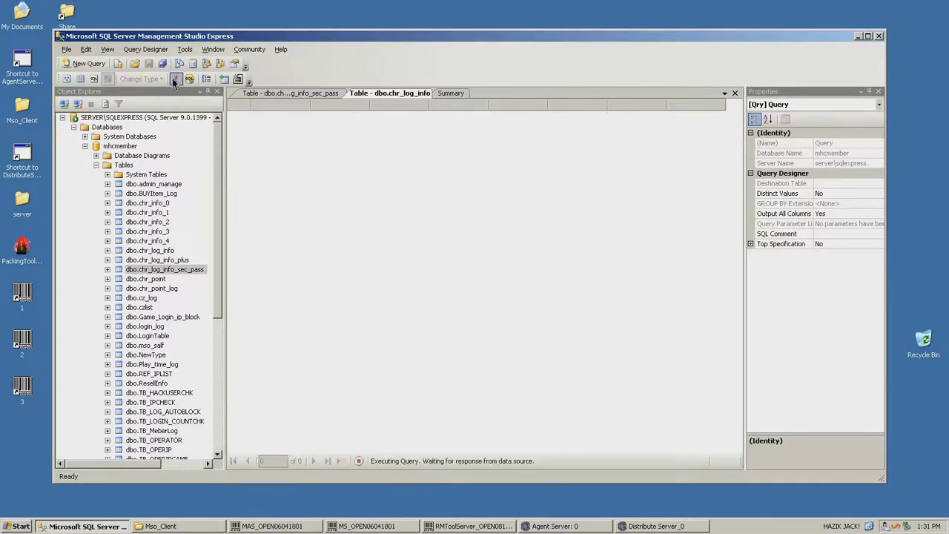
pyautogui.click(858, 36)
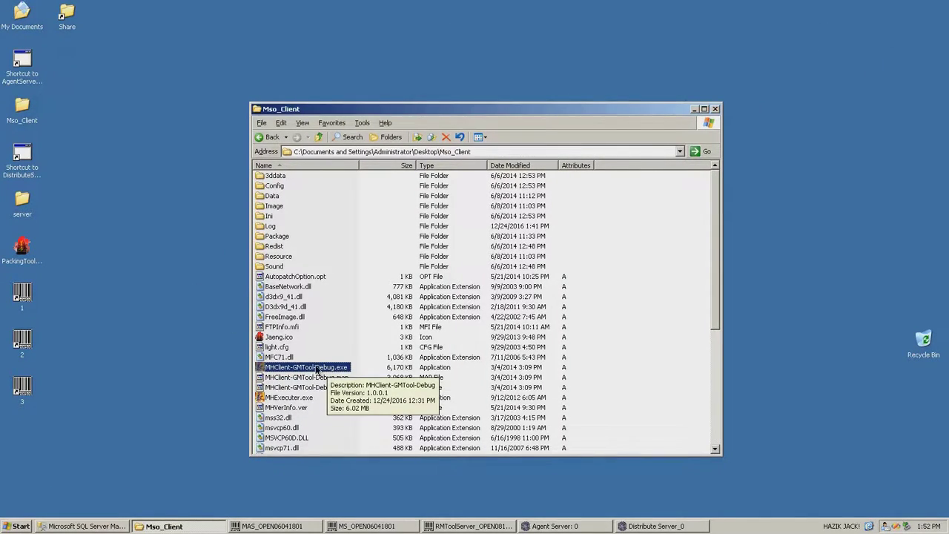
# Run MHClient-GMTool-Debug.exe as the specified administrator account, entering its password
pyautogui.rightClick(319, 369)
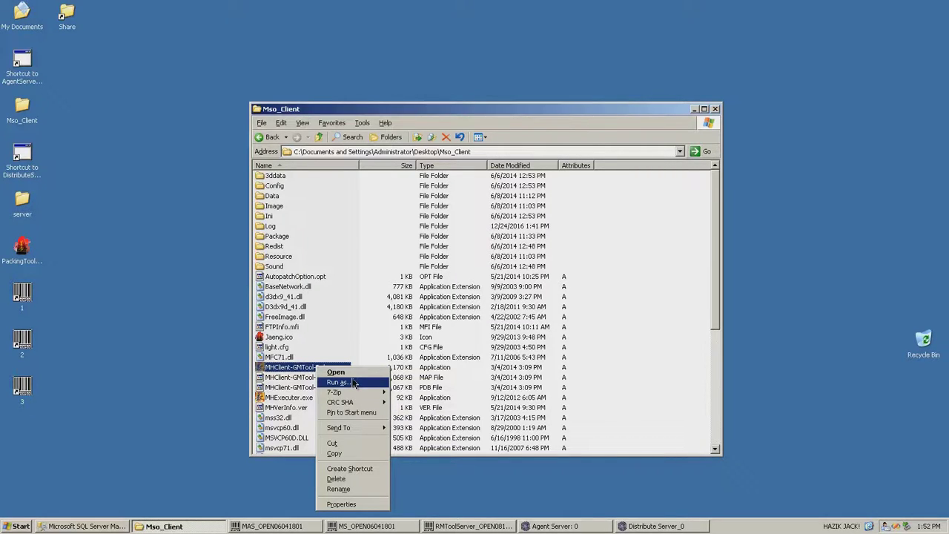
pyautogui.click(354, 384)
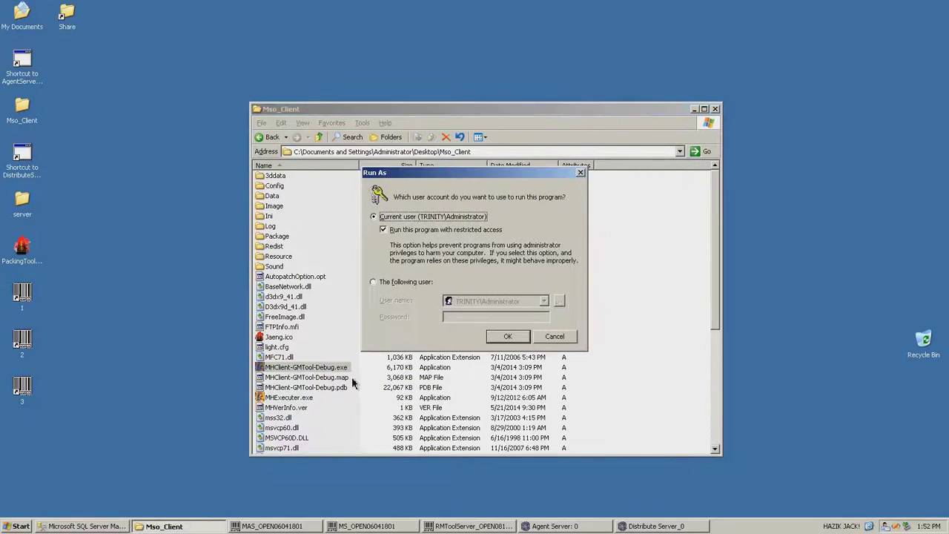
pyautogui.click(420, 285)
pyautogui.click(497, 315)
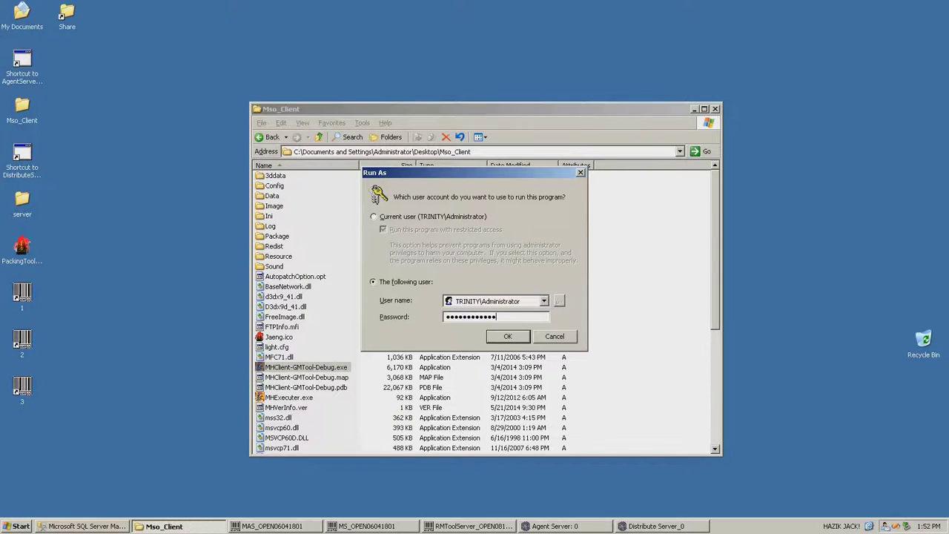
pyautogui.click(495, 339)
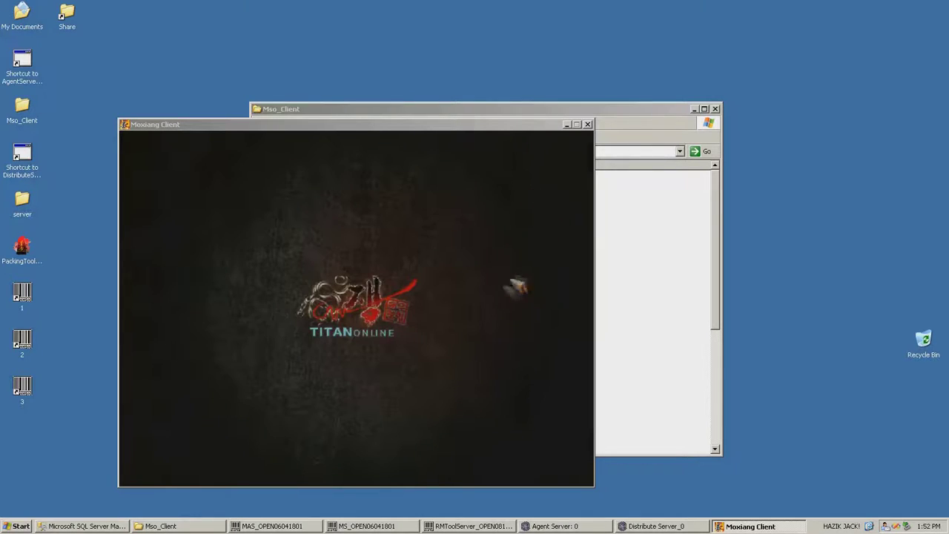
# In the server folder, send MapServer.exe to the desktop as a shortcut
pyautogui.click(26, 206)
pyautogui.doubleClick(26, 206)
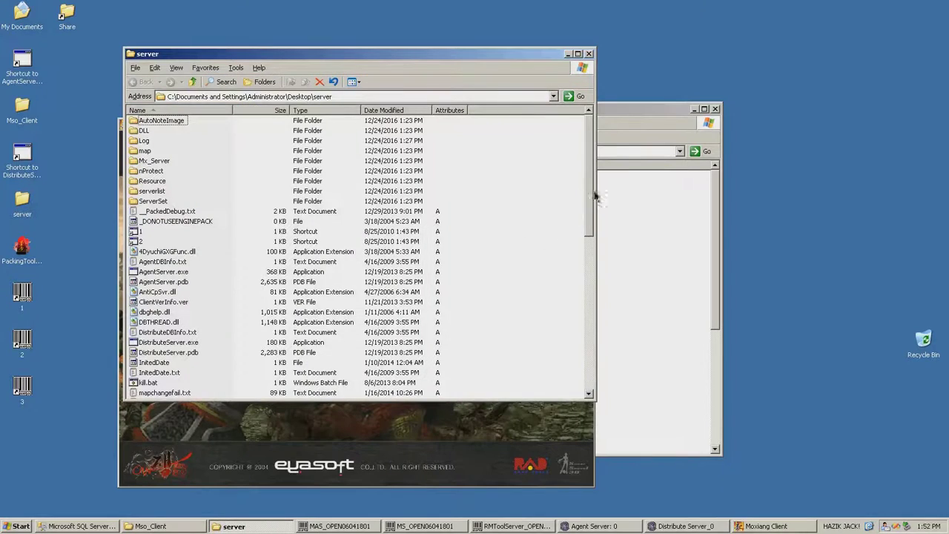
pyautogui.moveTo(587, 199); pyautogui.dragTo(549, 267)
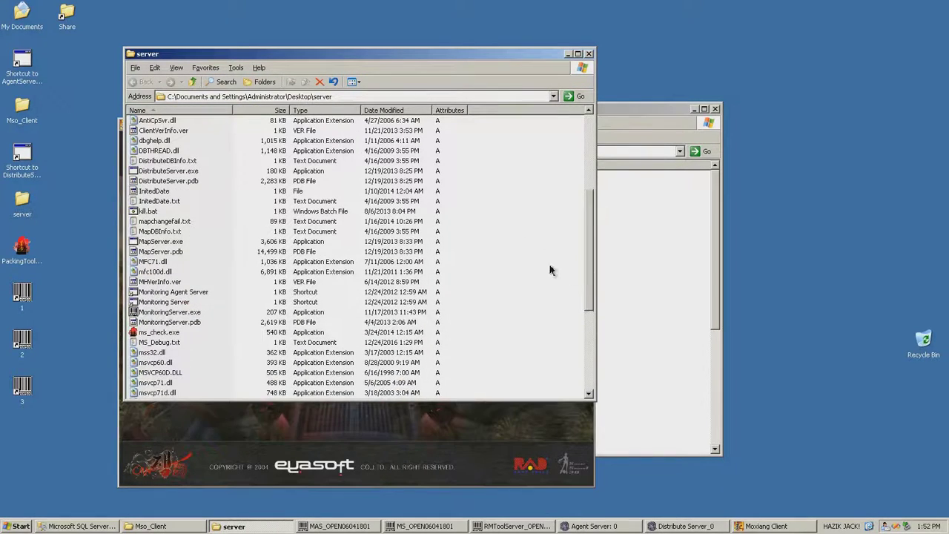
pyautogui.click(176, 244)
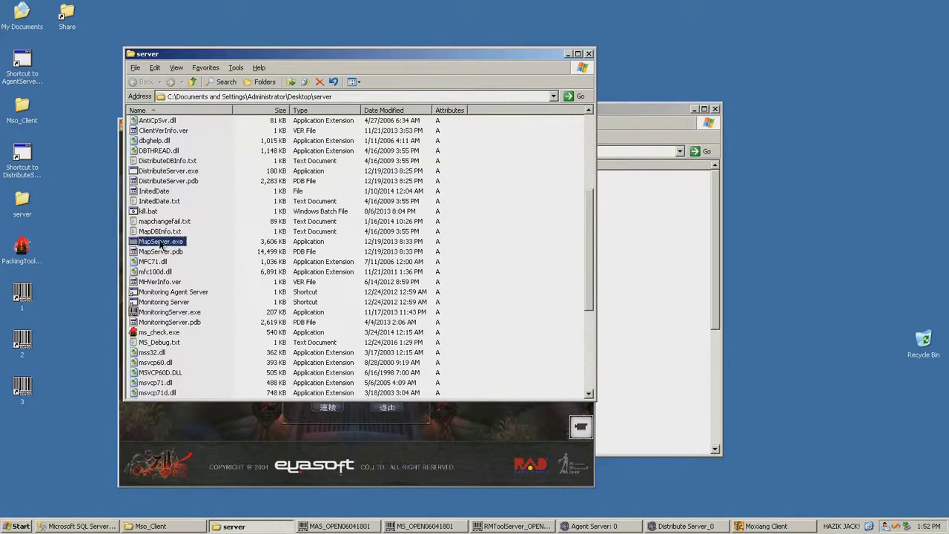
pyautogui.rightClick(161, 243)
pyautogui.moveTo(216, 306)
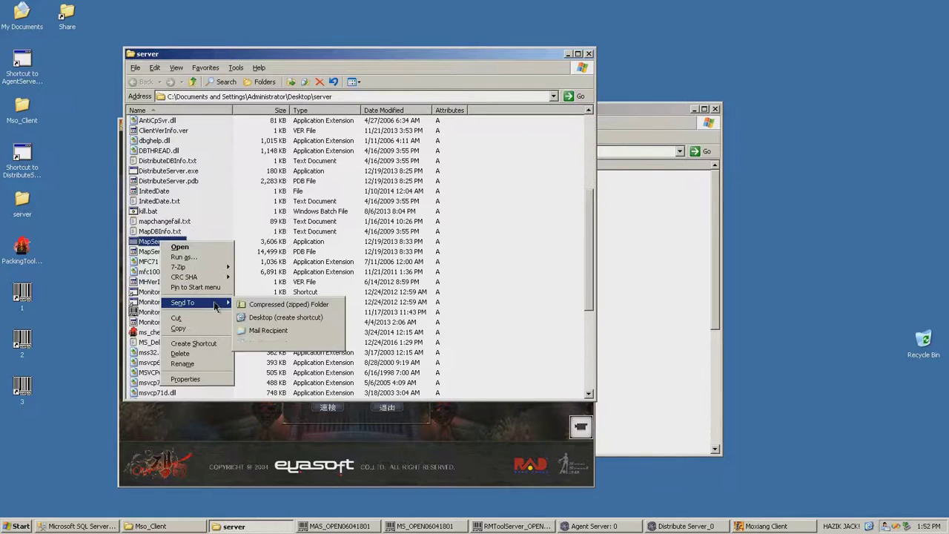
pyautogui.click(286, 317)
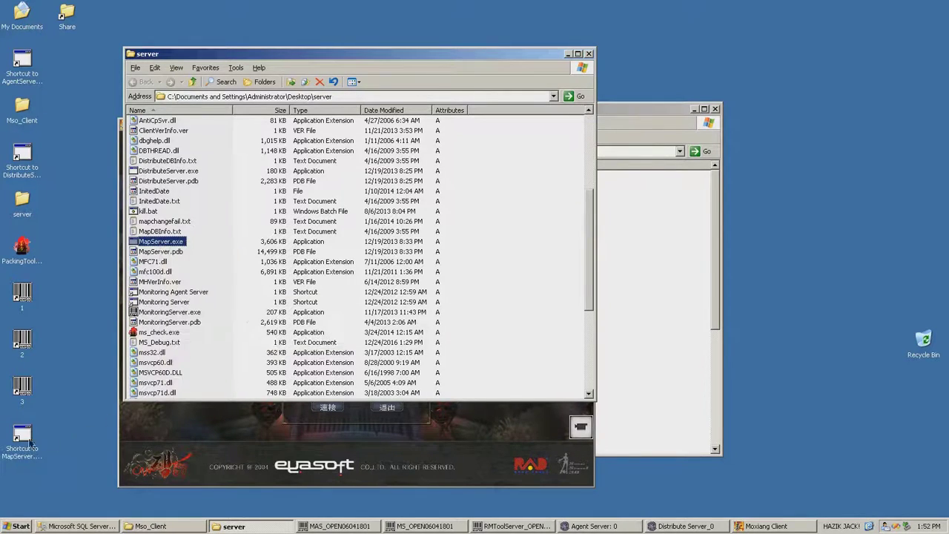
# Append the argument 17 to the MapServer shortcut's target and apply it
pyautogui.rightClick(29, 439)
pyautogui.click(61, 432)
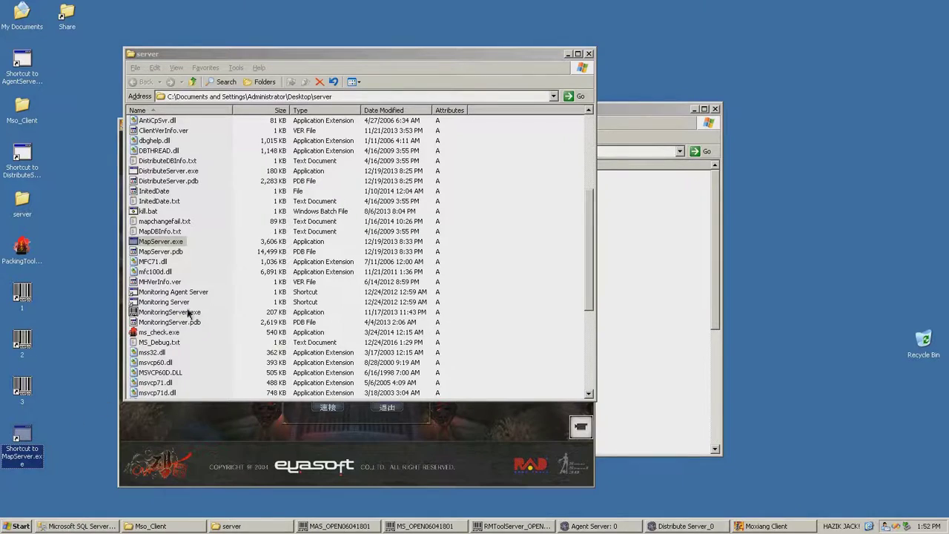
pyautogui.press('End')
pyautogui.write('17')
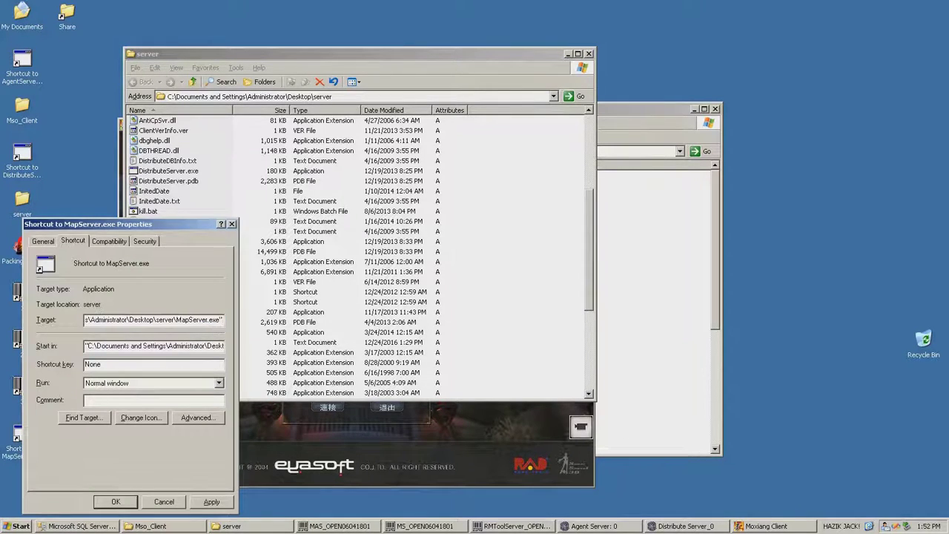
pyautogui.click(211, 502)
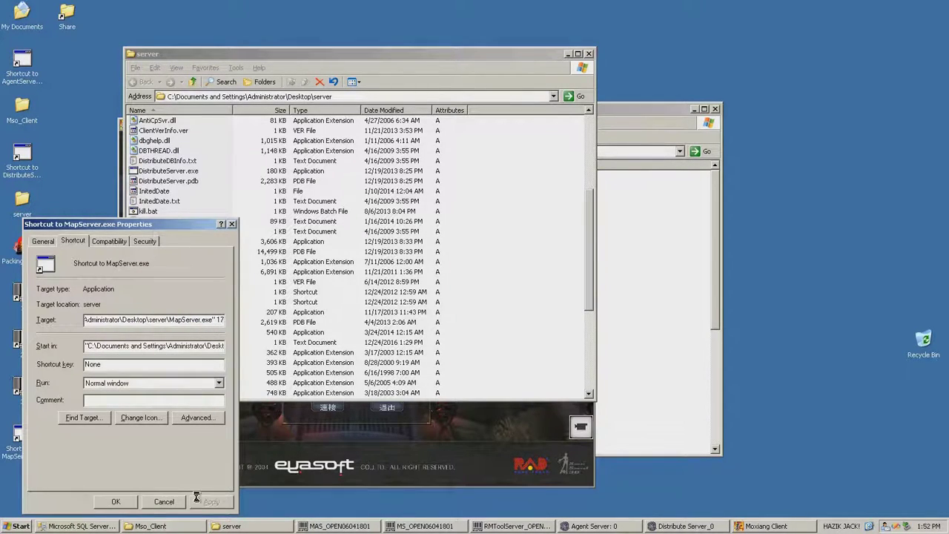
pyautogui.click(116, 501)
pyautogui.click(371, 438)
# Connect to the 电信分流1 server and log in with the account password and keypad security code
pyautogui.click(369, 233)
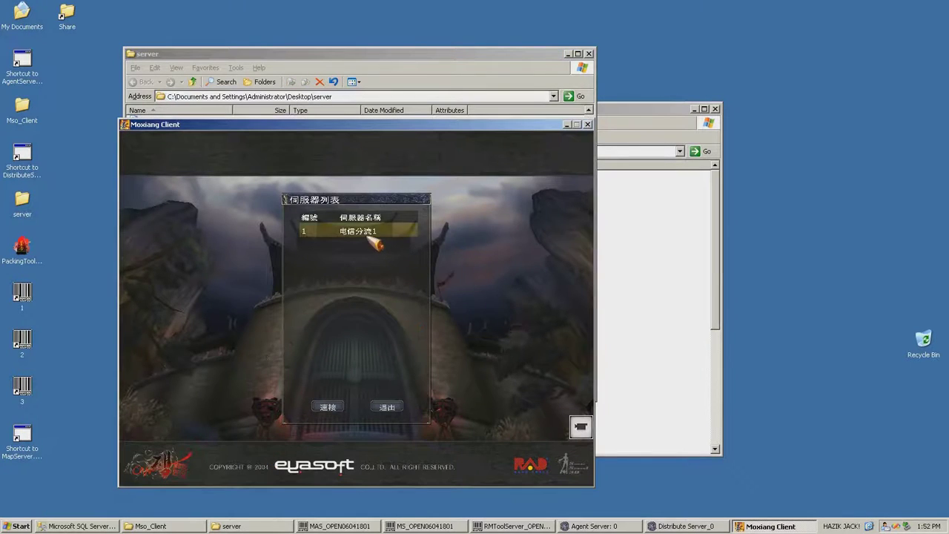
pyautogui.doubleClick(368, 235)
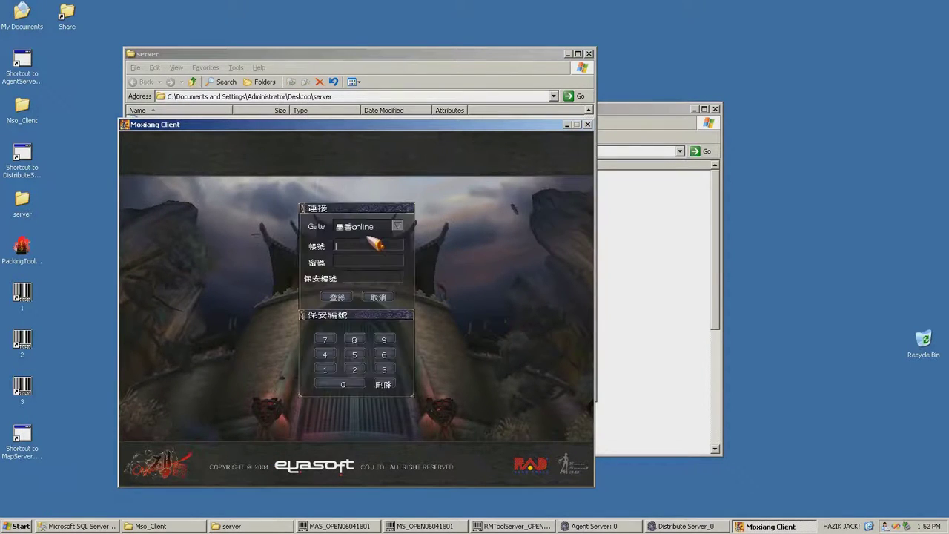
pyautogui.click(359, 263)
pyautogui.write('1')
pyautogui.click(324, 368)
pyautogui.click(325, 368)
pyautogui.click(324, 369)
pyautogui.click(325, 369)
pyautogui.click(324, 368)
pyautogui.click(337, 297)
# Close the server folder window and move the Mso_Client window up and right
pyautogui.click(544, 58)
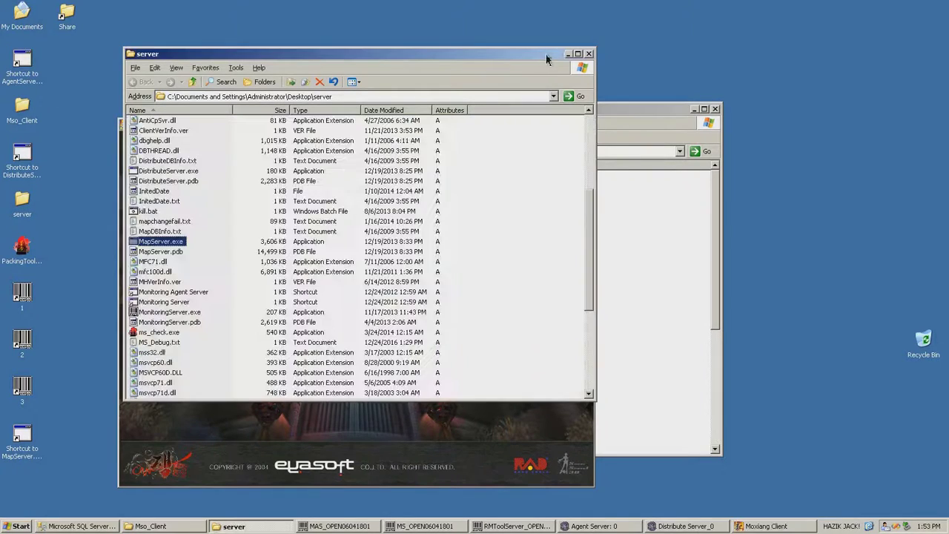
pyautogui.click(588, 54)
pyautogui.click(647, 131)
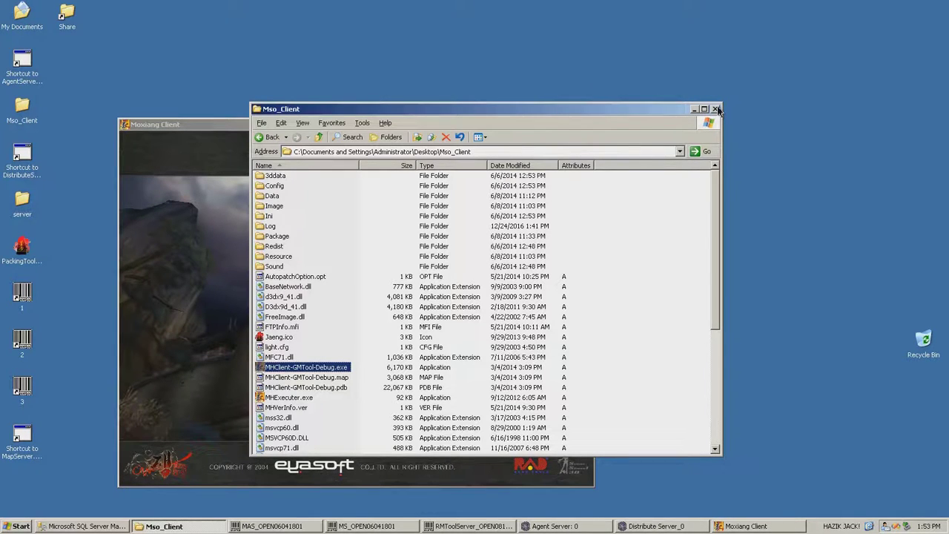
pyautogui.moveTo(639, 113); pyautogui.dragTo(864, 83)
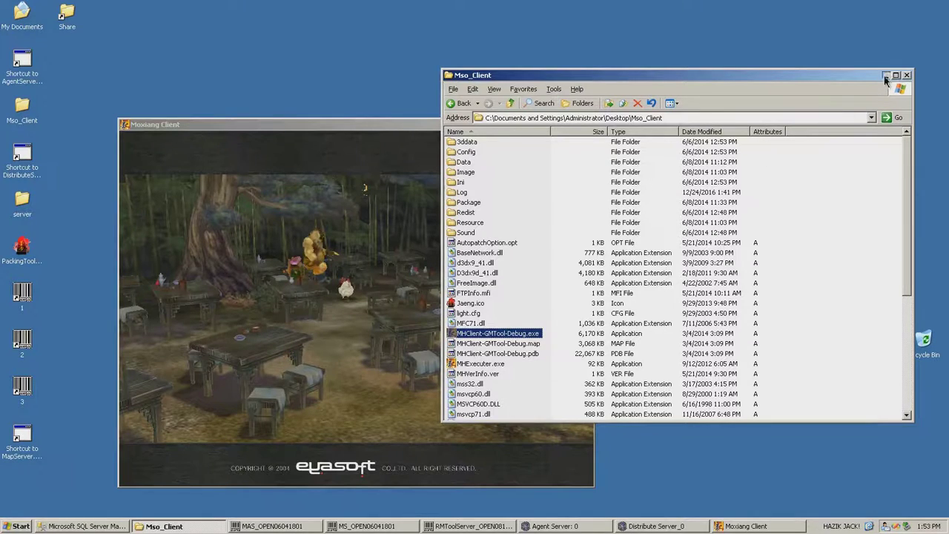
# Start a new character, name it TEST and set its faction to 正義盟
pyautogui.click(885, 75)
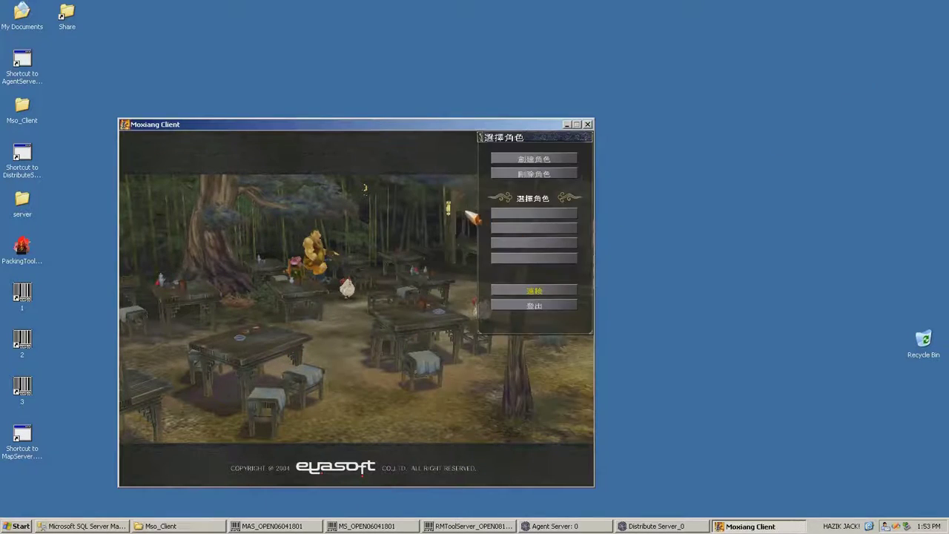
pyautogui.click(542, 161)
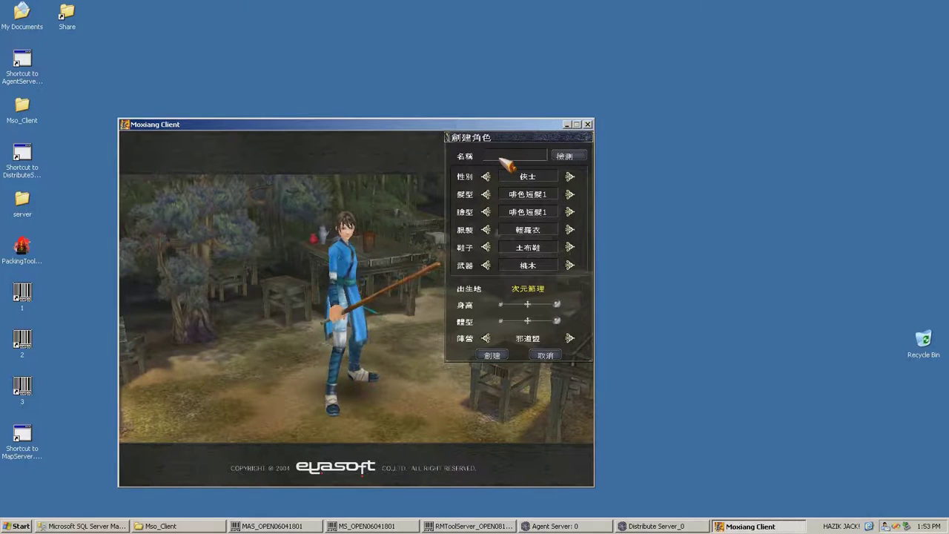
pyautogui.write('TEST')
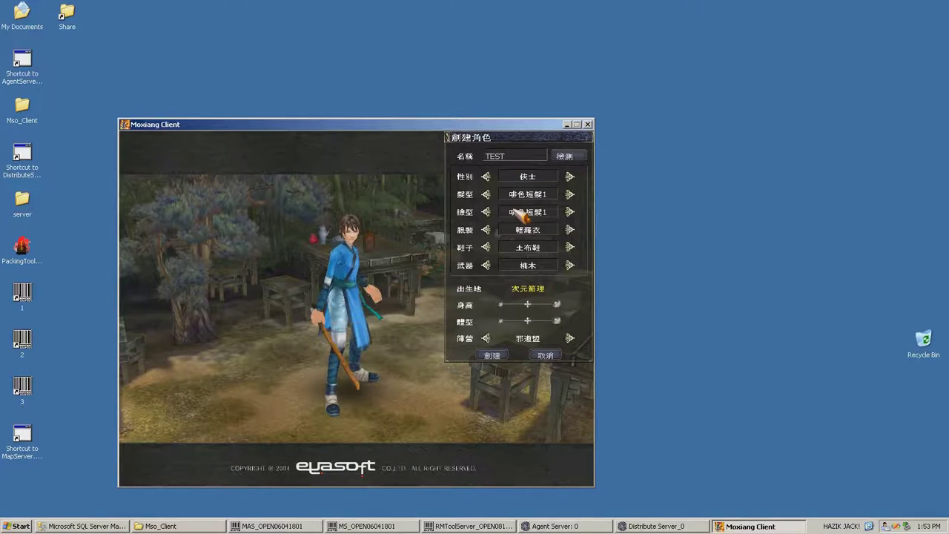
pyautogui.click(570, 338)
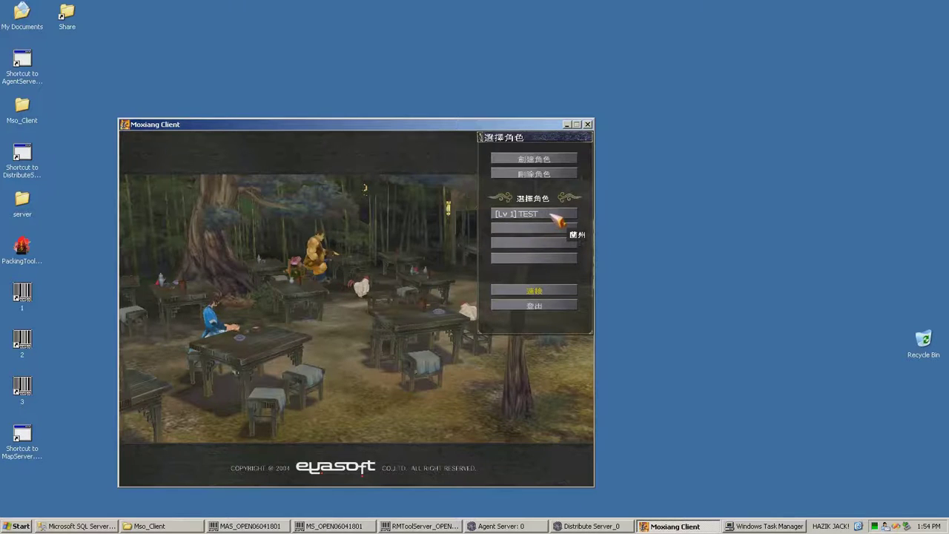
# Try connecting as TEST and dismiss the server-closed notice with 確認
pyautogui.click(558, 220)
pyautogui.click(528, 293)
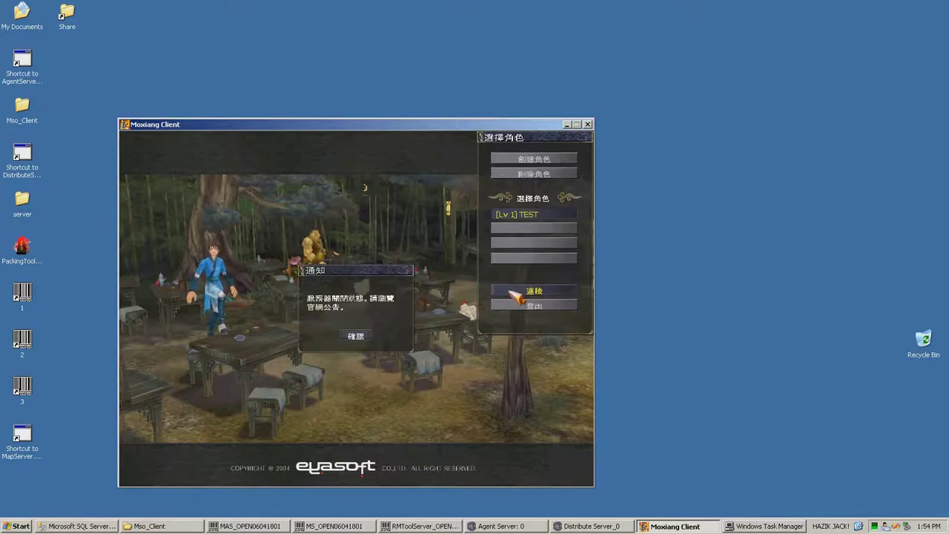
pyautogui.click(360, 336)
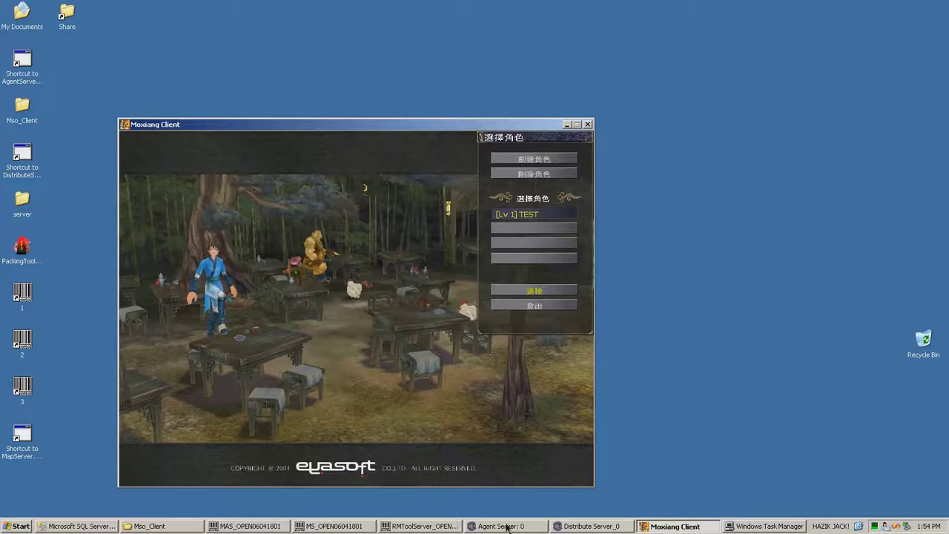
# Launch the MapServer desktop shortcut and minimise the MAP17 console once it starts
pyautogui.click(17, 442)
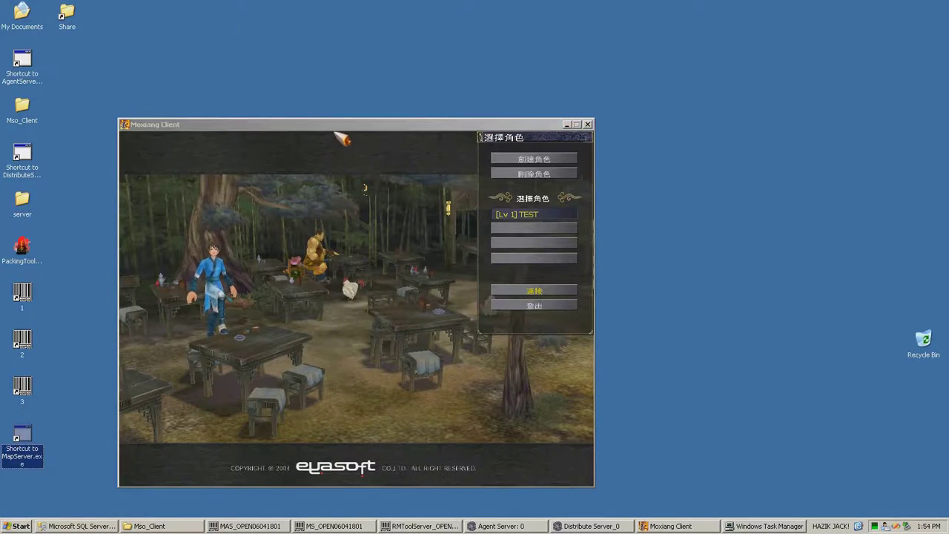
pyautogui.moveTo(341, 137); pyautogui.dragTo(670, 130)
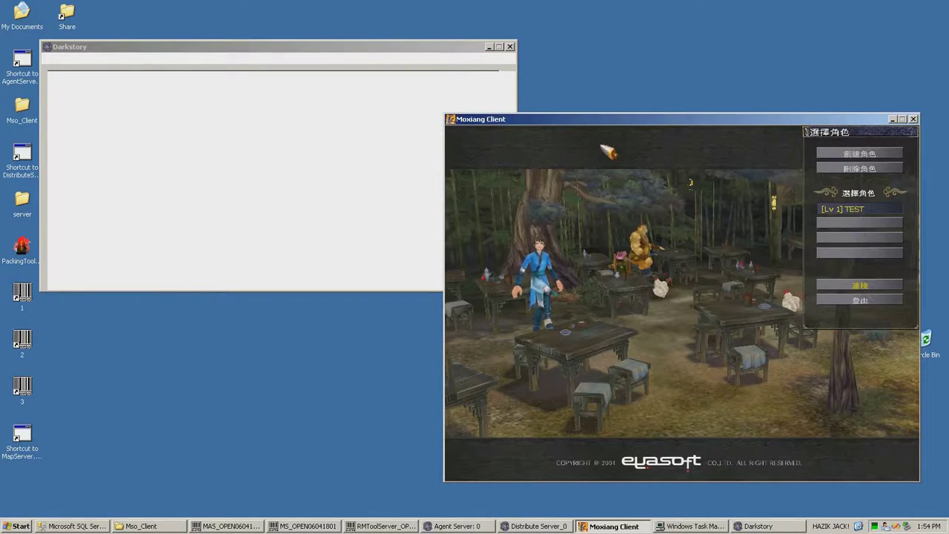
pyautogui.click(489, 47)
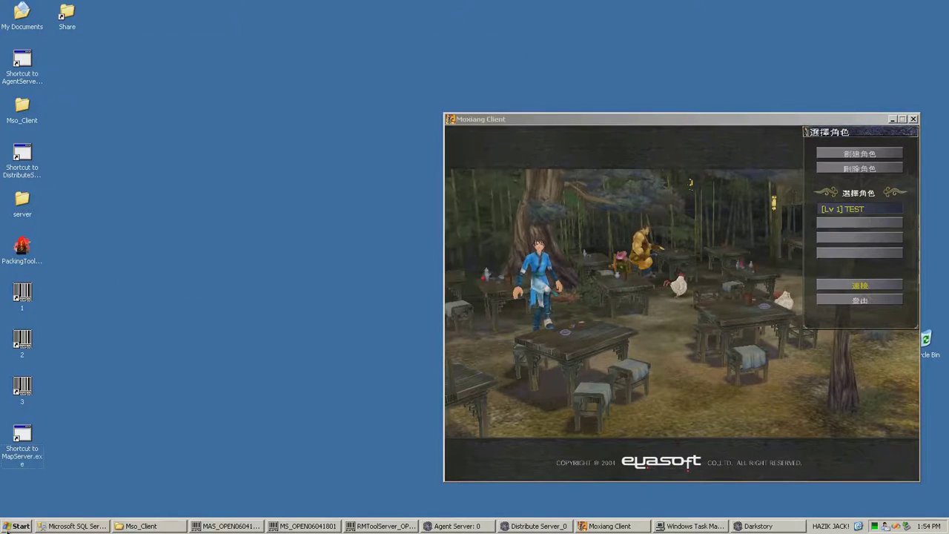
pyautogui.click(36, 517)
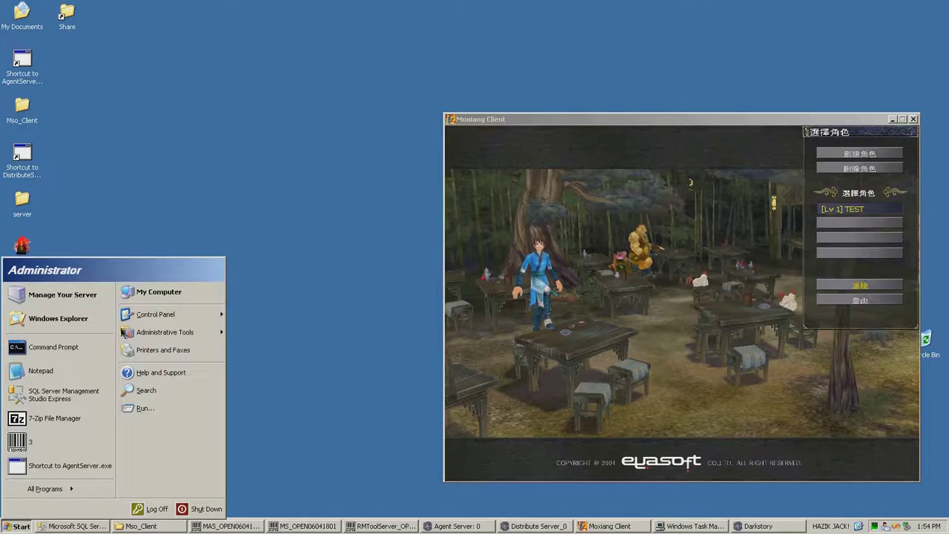
# Bring up My Computer's properties from the Start menu to view the system information
pyautogui.rightClick(152, 291)
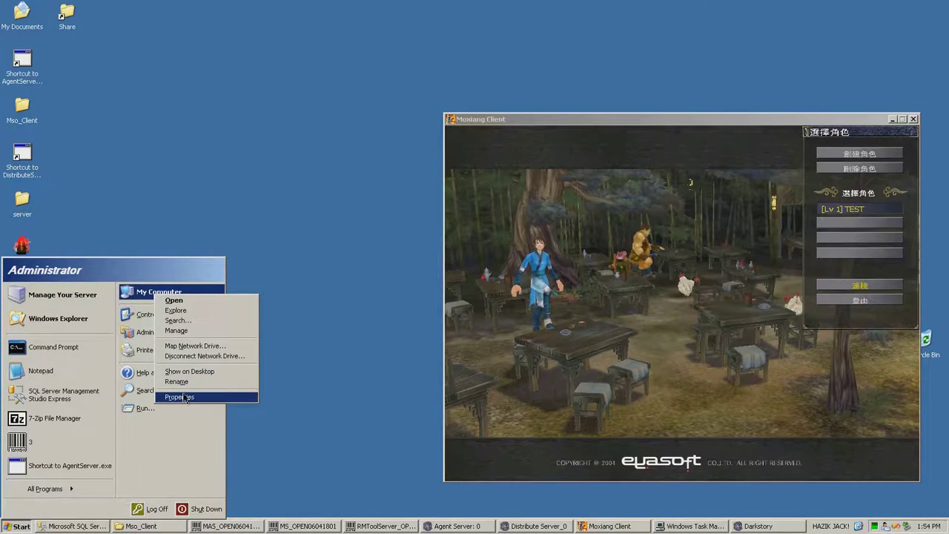
pyautogui.press('Escape')
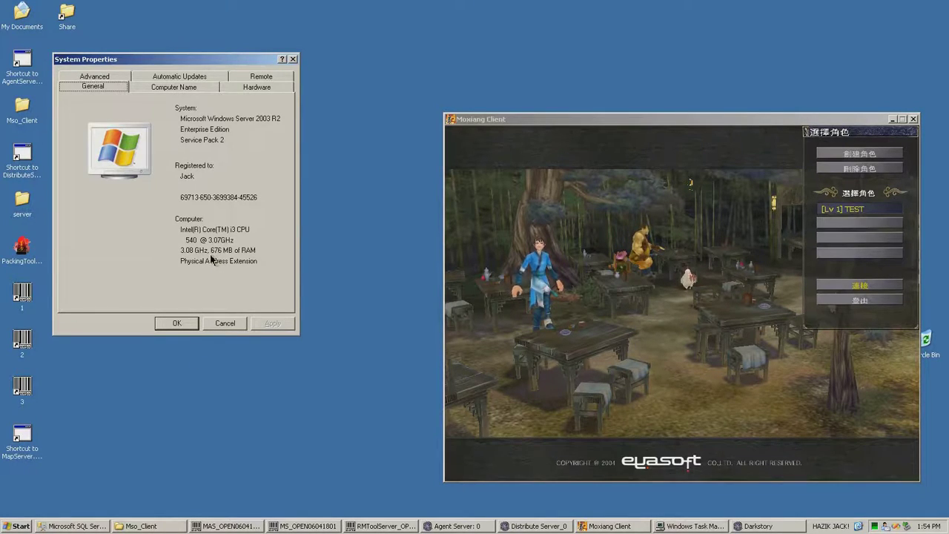
# Enter the game world as TEST on channel 第1線
pyautogui.click(220, 324)
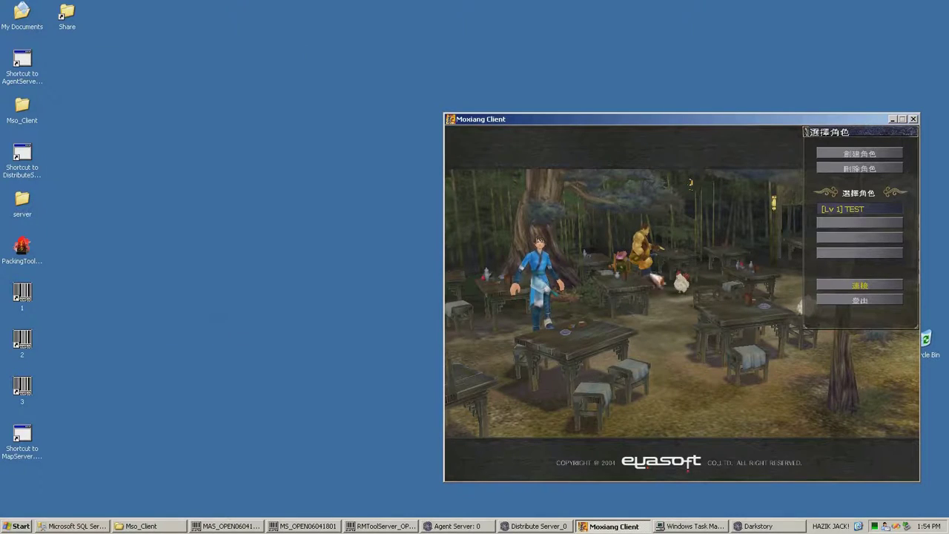
pyautogui.click(845, 288)
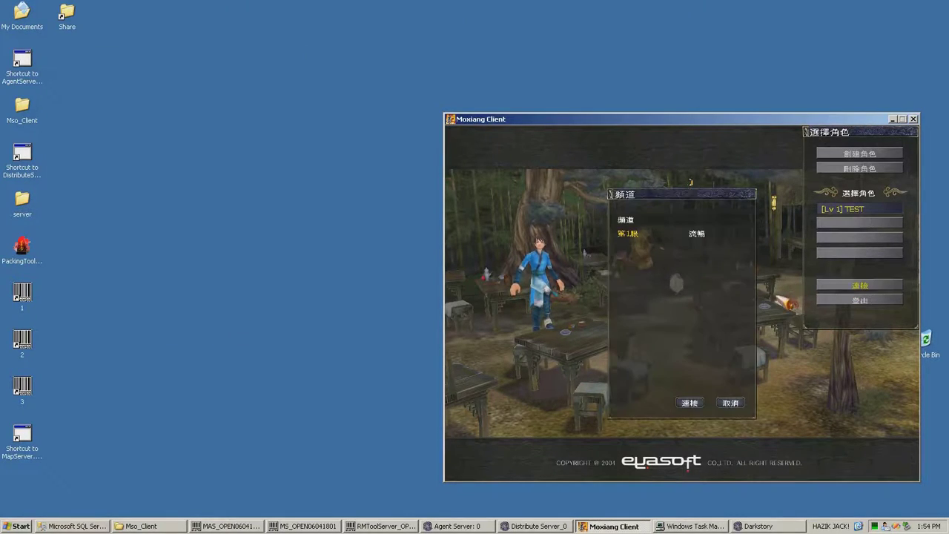
pyautogui.click(691, 403)
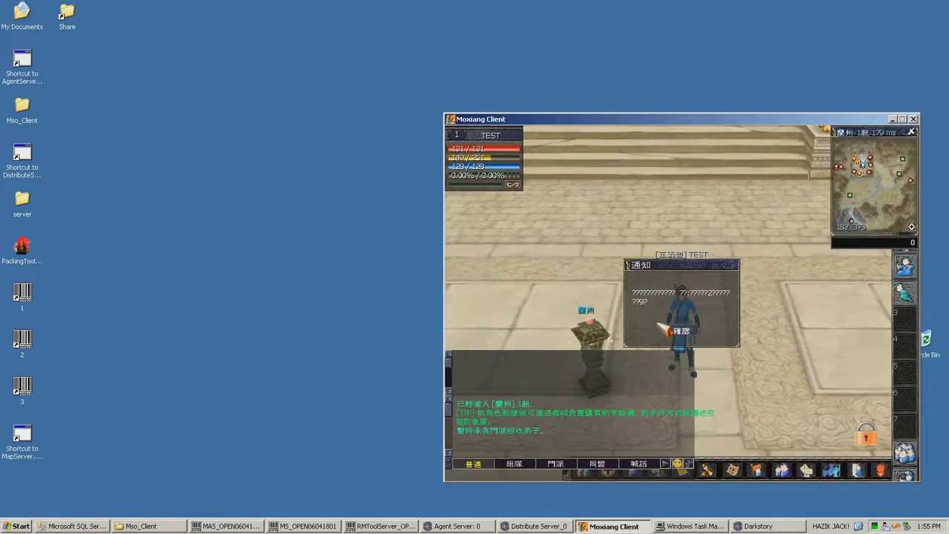
# Walk TEST across the plaza, toggle 殺氣, and browse 墨香商城 and the inventory
pyautogui.click(698, 359)
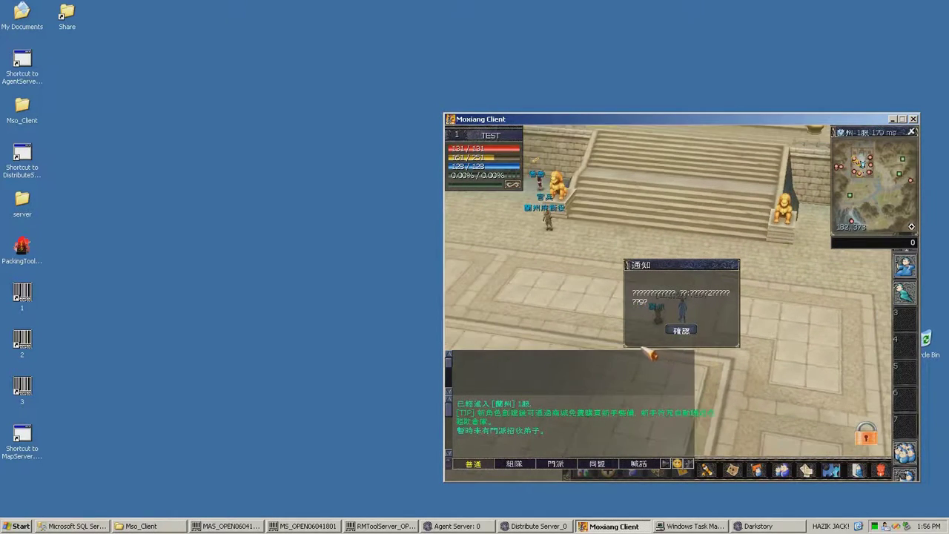
pyautogui.click(681, 331)
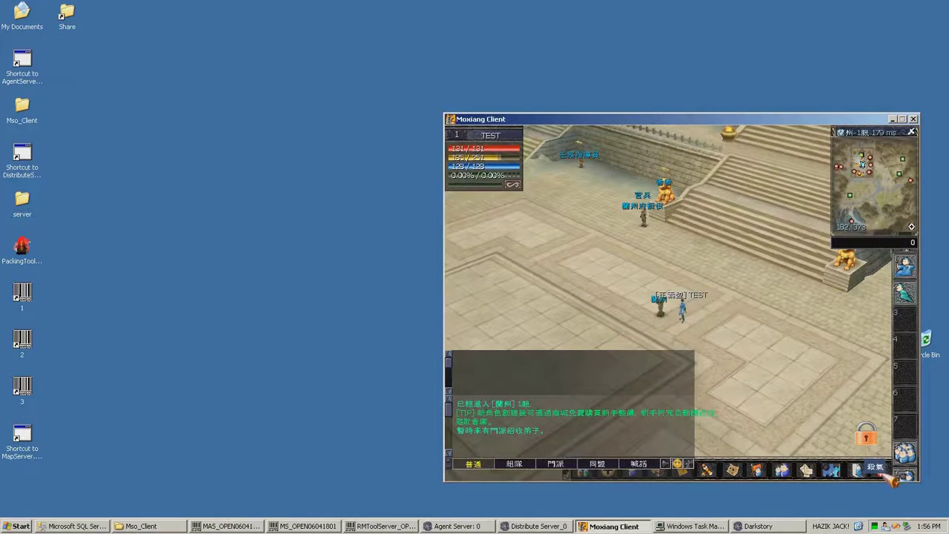
pyautogui.click(888, 474)
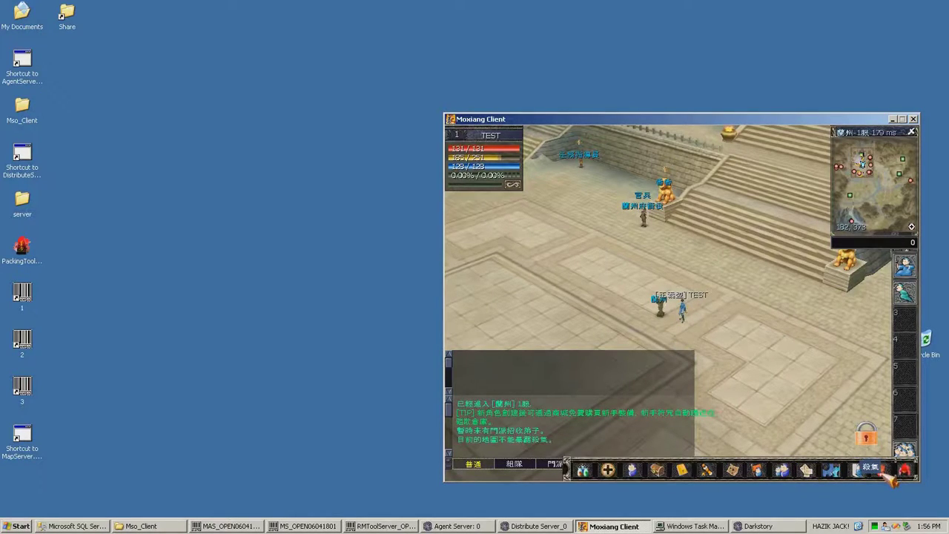
pyautogui.click(585, 472)
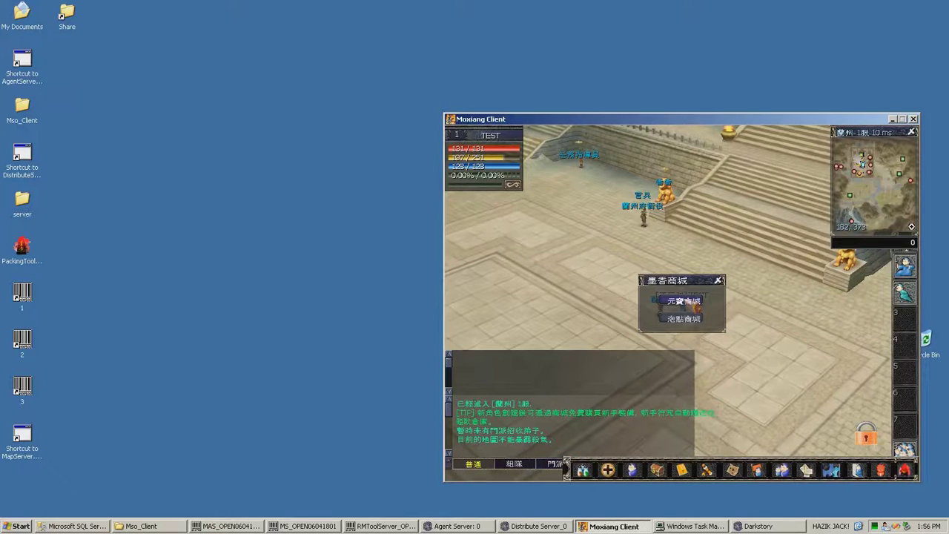
pyautogui.click(687, 301)
pyautogui.click(862, 412)
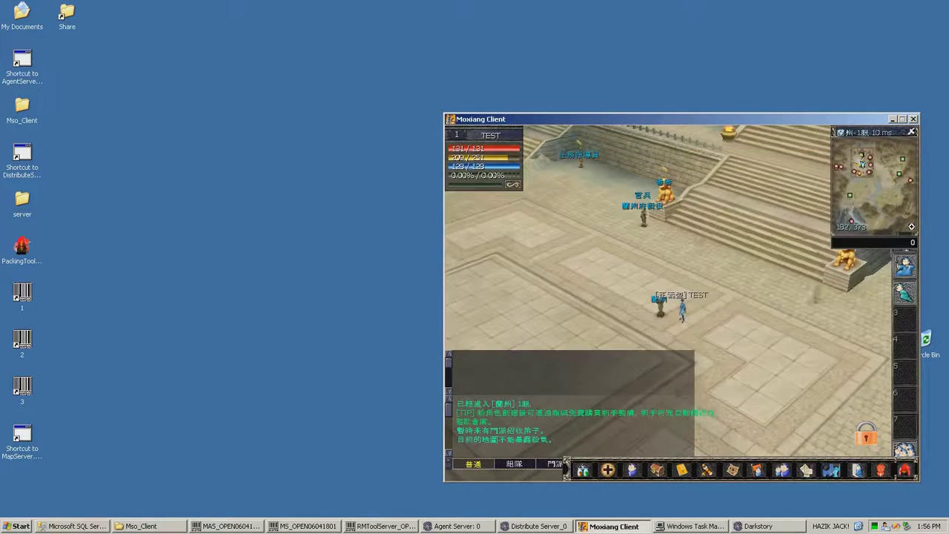
pyautogui.click(862, 413)
pyautogui.press('Escape')
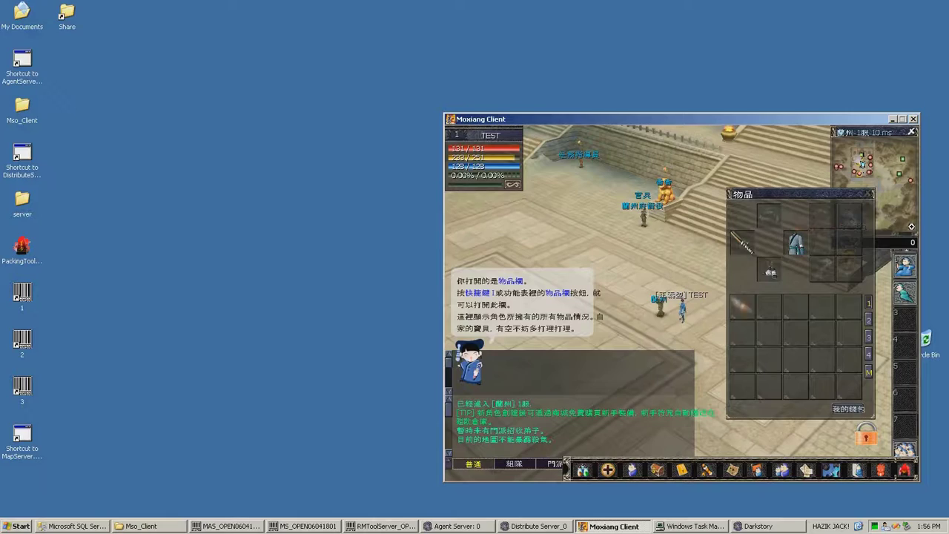
# Browse the 選項 settings tabs, close them, and return to character selection via the system menu
pyautogui.press('Escape')
pyautogui.press('o')
pyautogui.click(665, 223)
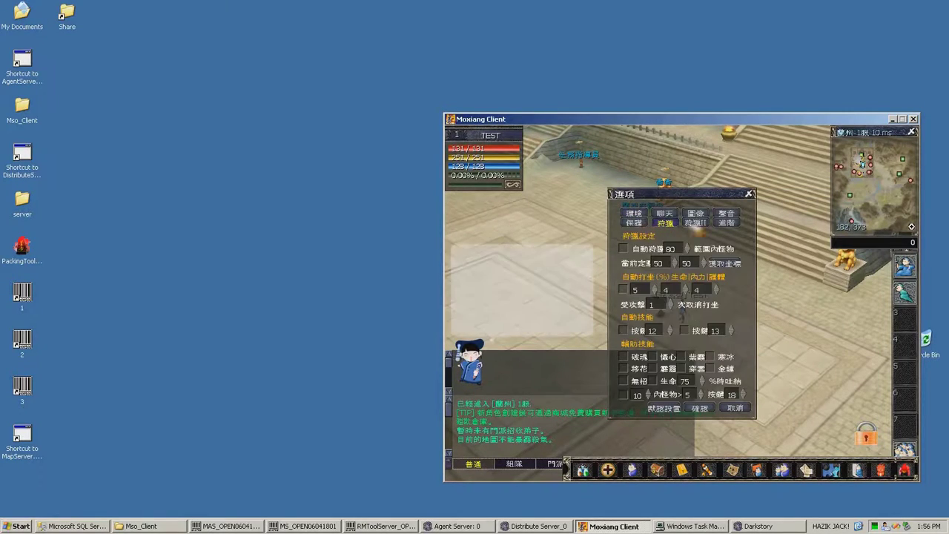
pyautogui.click(696, 223)
pyautogui.click(727, 222)
pyautogui.click(634, 213)
pyautogui.click(635, 223)
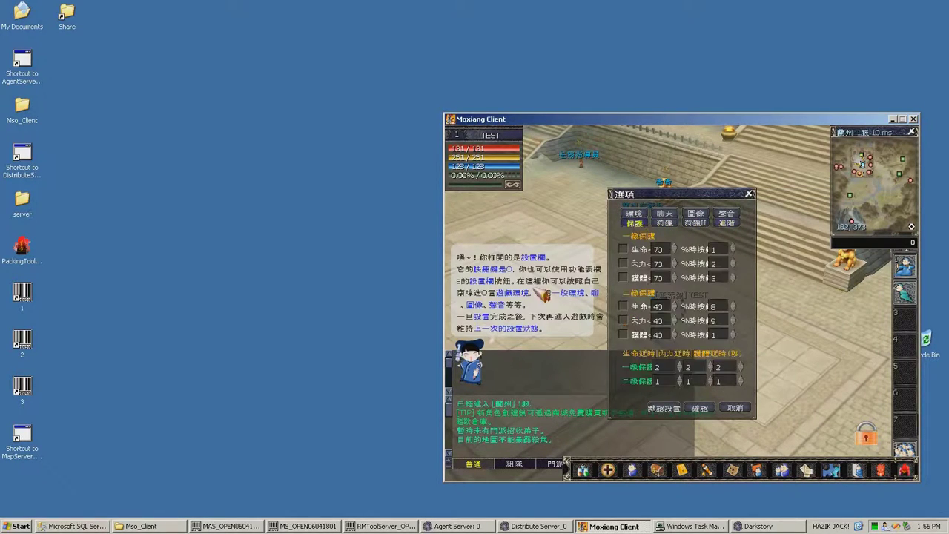
pyautogui.click(749, 194)
pyautogui.click(584, 281)
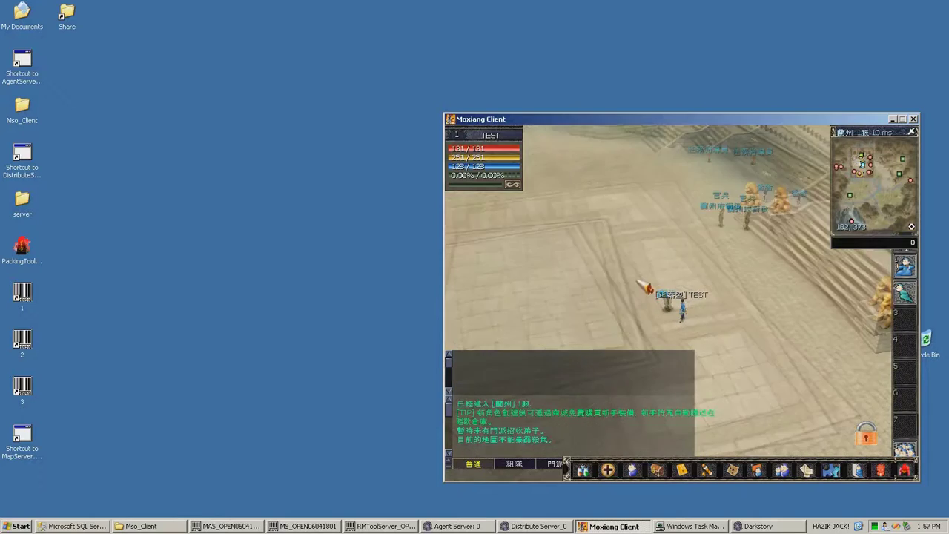
pyautogui.press('Escape')
pyautogui.click(687, 325)
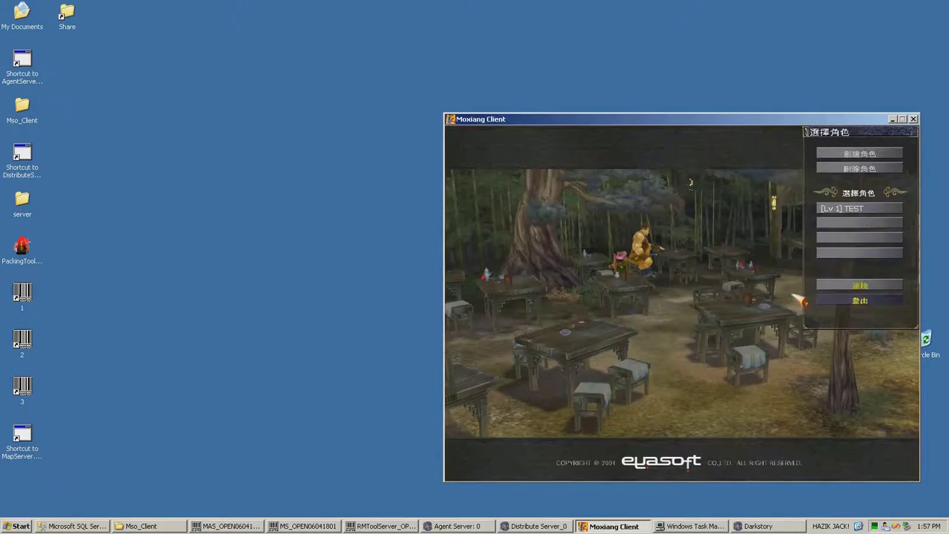
# Return to the server list and log in with the second account's name, password and keypad security code
pyautogui.click(831, 300)
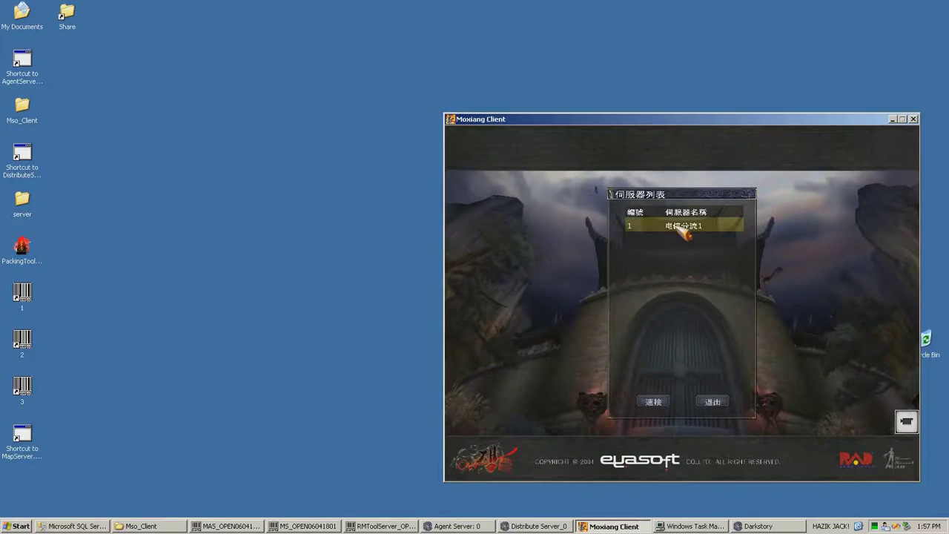
pyautogui.doubleClick(677, 227)
pyautogui.write('2')
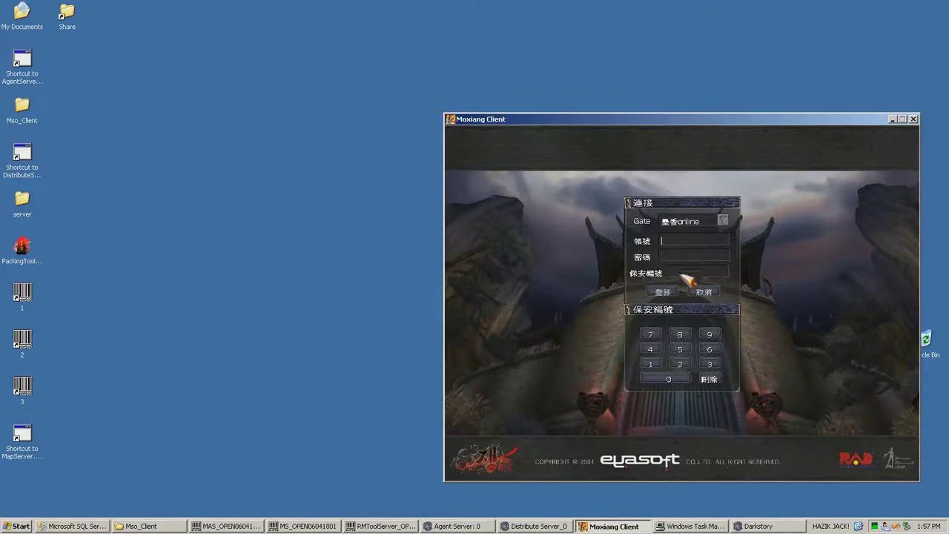
pyautogui.click(677, 250)
pyautogui.write('1')
pyautogui.click(652, 365)
pyautogui.click(670, 291)
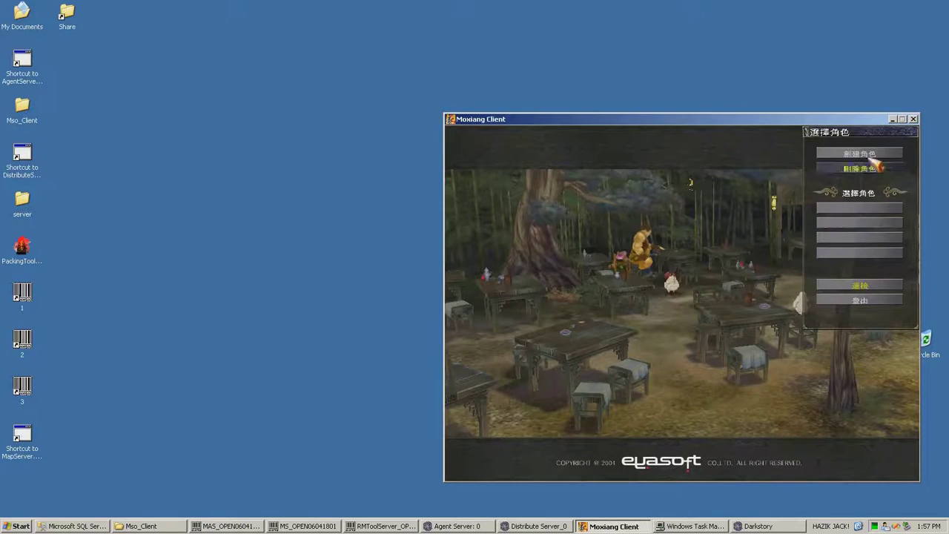
# Create a female 正義盟 character named test2 and select it on the selection screen
pyautogui.click(864, 155)
pyautogui.click(822, 151)
pyautogui.write('test2')
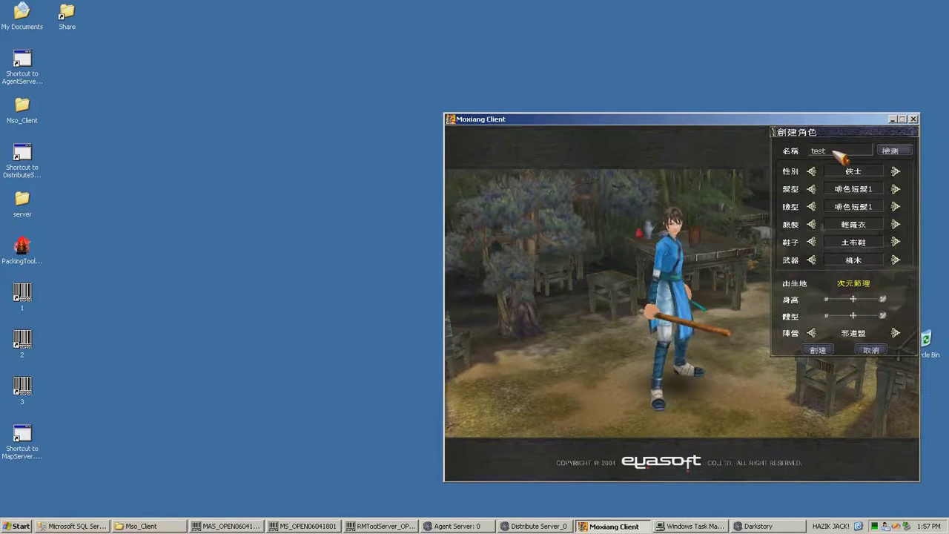
pyautogui.click(813, 333)
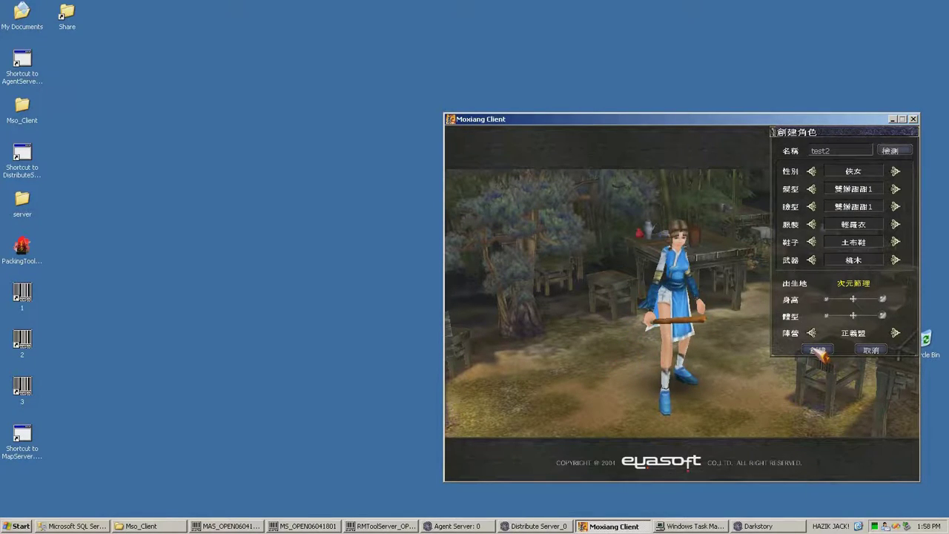
pyautogui.click(817, 352)
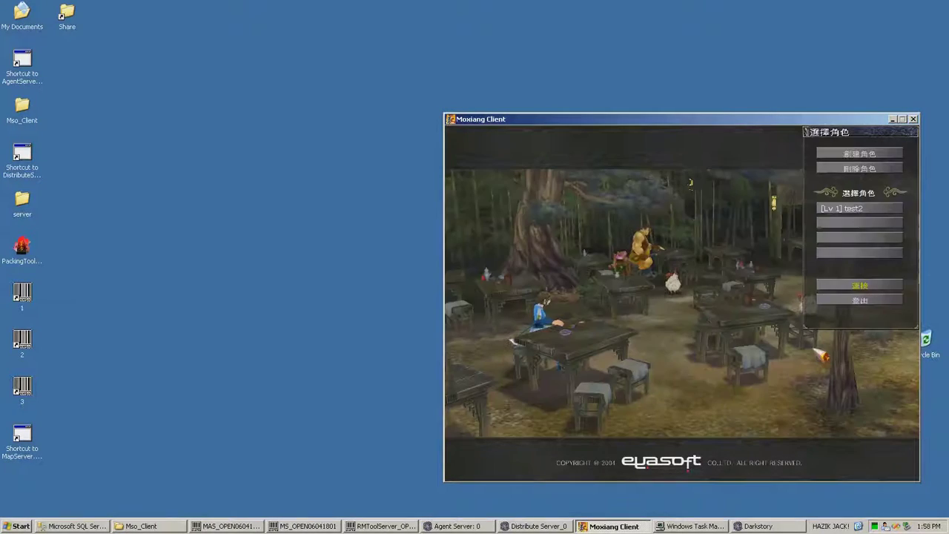
pyautogui.click(880, 214)
# Connect test2 to channel 第1線 and dismiss the welcome notice
pyautogui.click(844, 291)
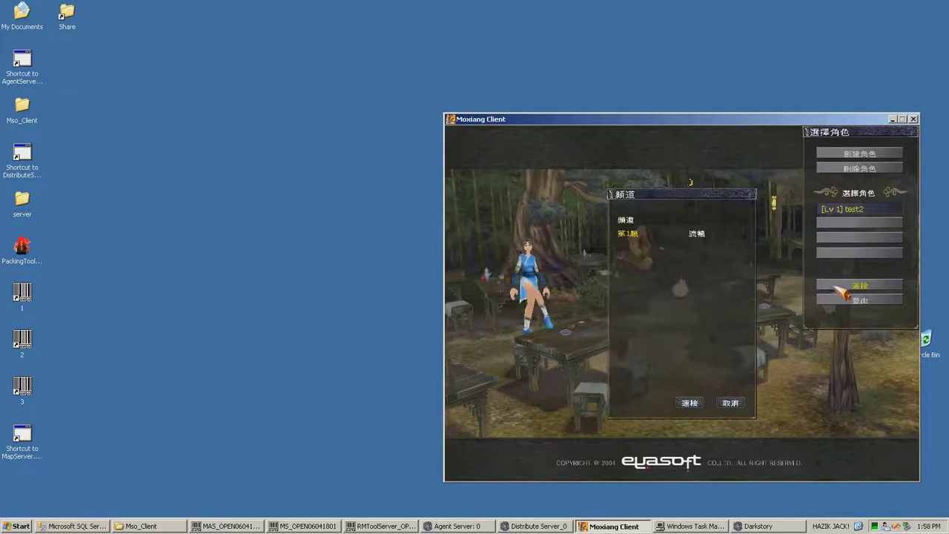
pyautogui.click(690, 402)
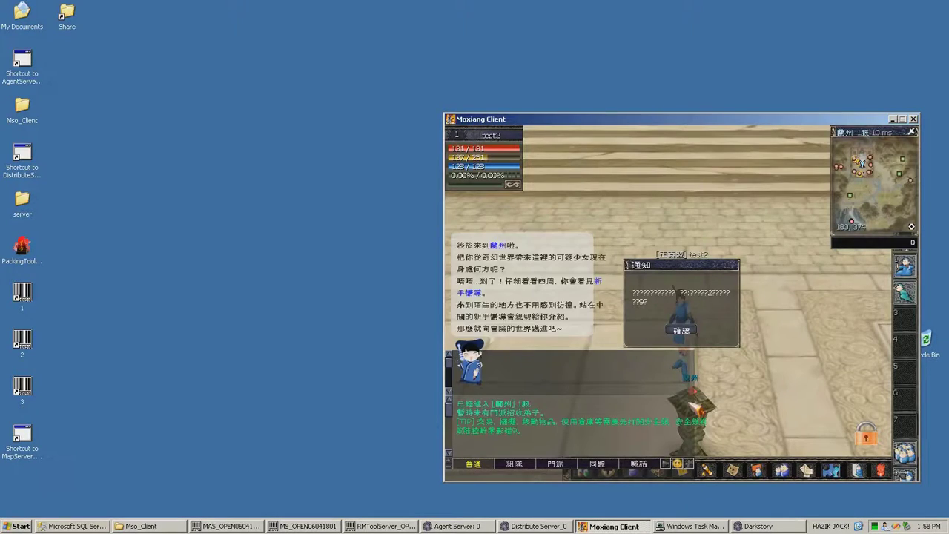
pyautogui.press('Return')
# Walk test2 toward the plaza stairs and rotate the camera to look around
pyautogui.click(549, 314)
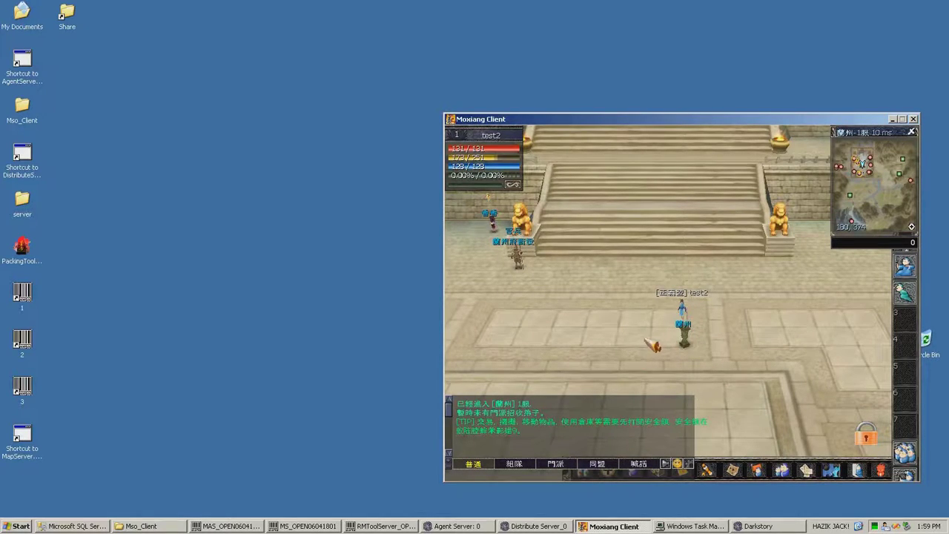
pyautogui.press('Left')
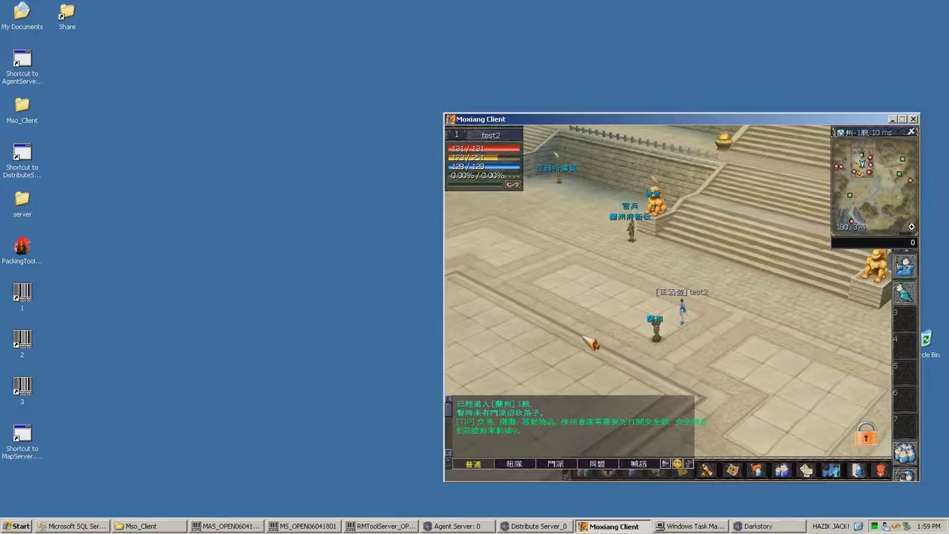
pyautogui.press('Left')
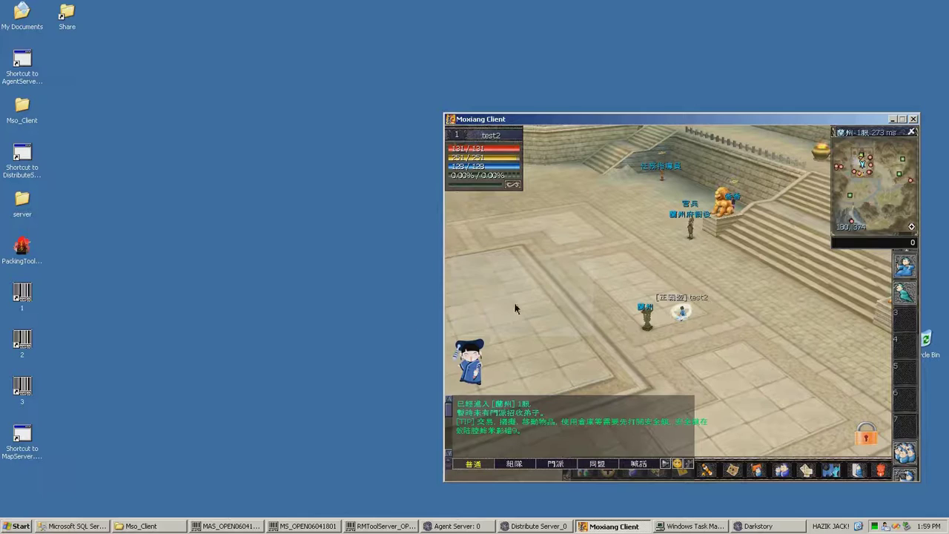
# Log the first account back in on server 电信分流1 with its keypad code and enter the game as TEST
pyautogui.click(341, 319)
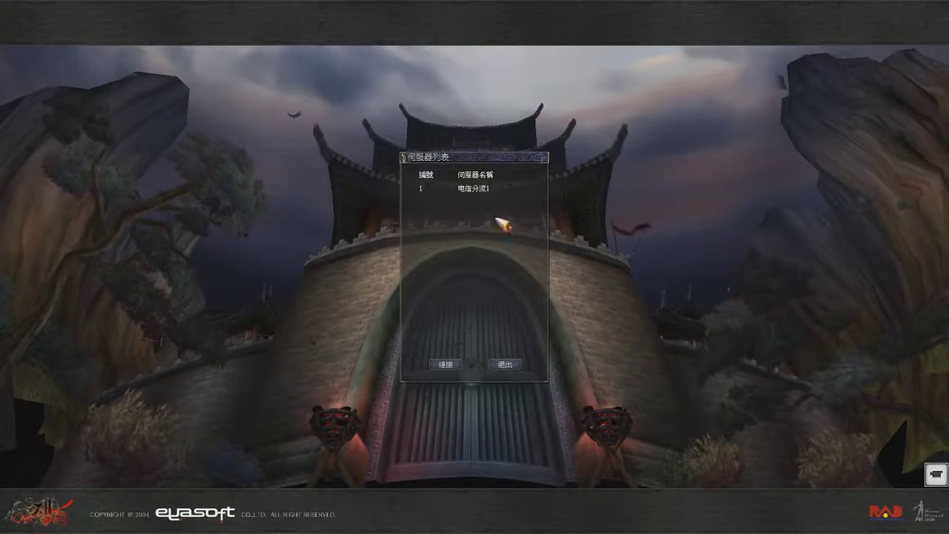
pyautogui.click(460, 188)
pyautogui.click(447, 364)
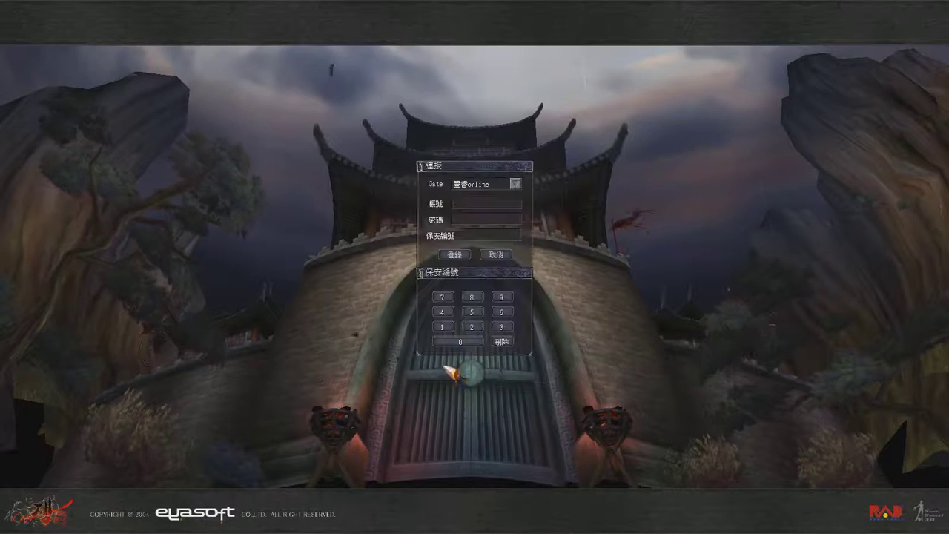
pyautogui.click(448, 330)
pyautogui.click(449, 330)
pyautogui.click(448, 330)
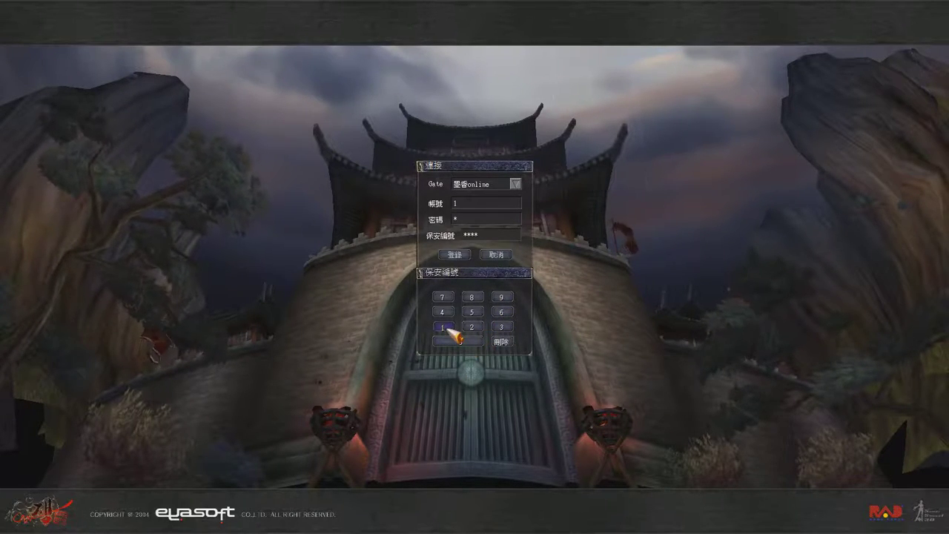
pyautogui.click(464, 254)
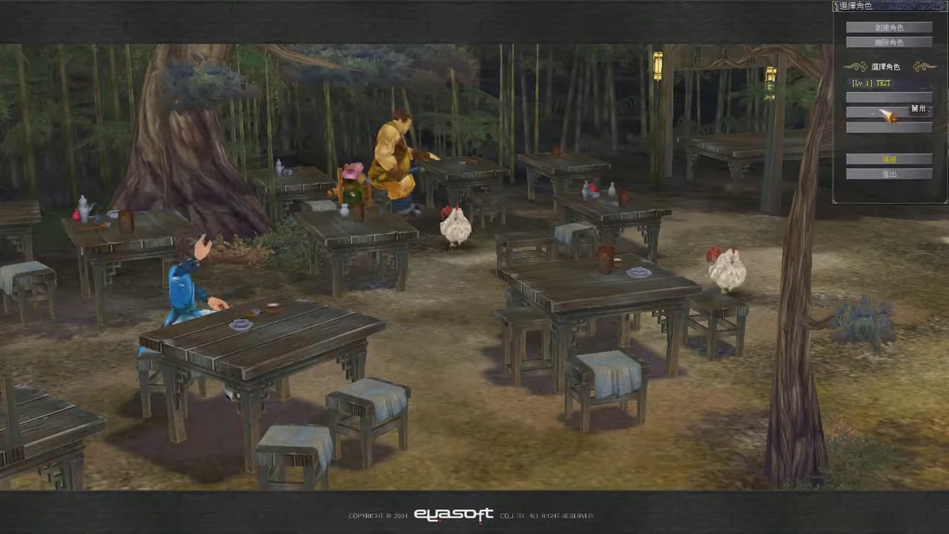
pyautogui.click(861, 160)
pyautogui.click(488, 364)
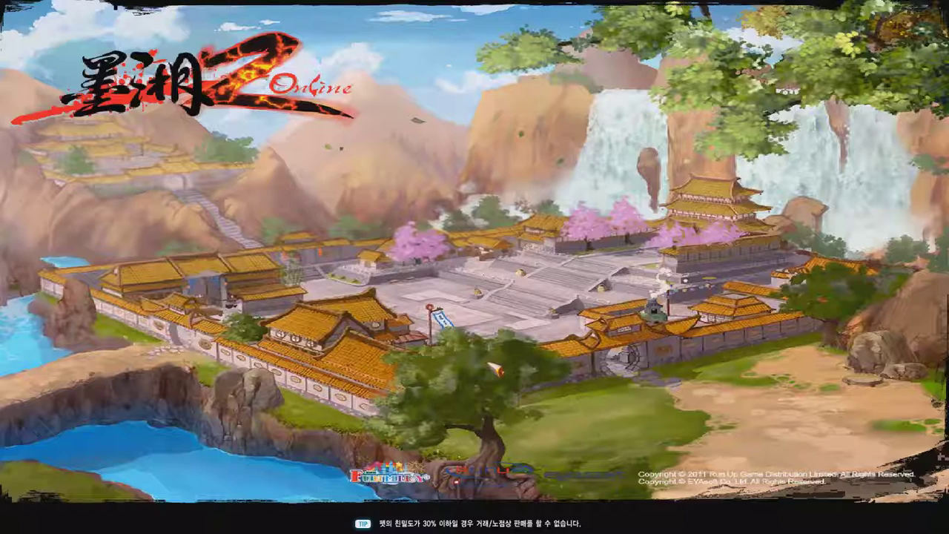